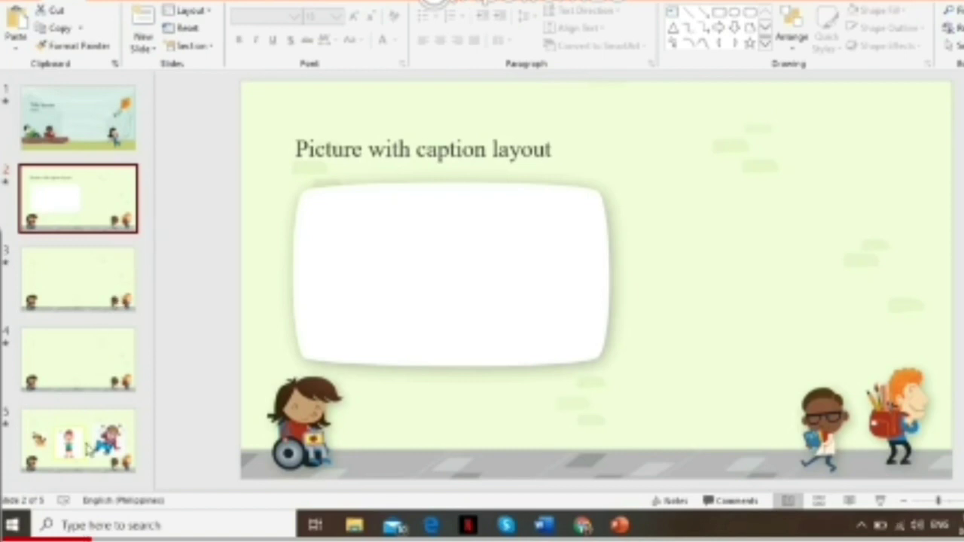
# - Review slides 5, 1, 2, 3 and 4 in turn, then return to the title slide
pyautogui.click(68, 451)
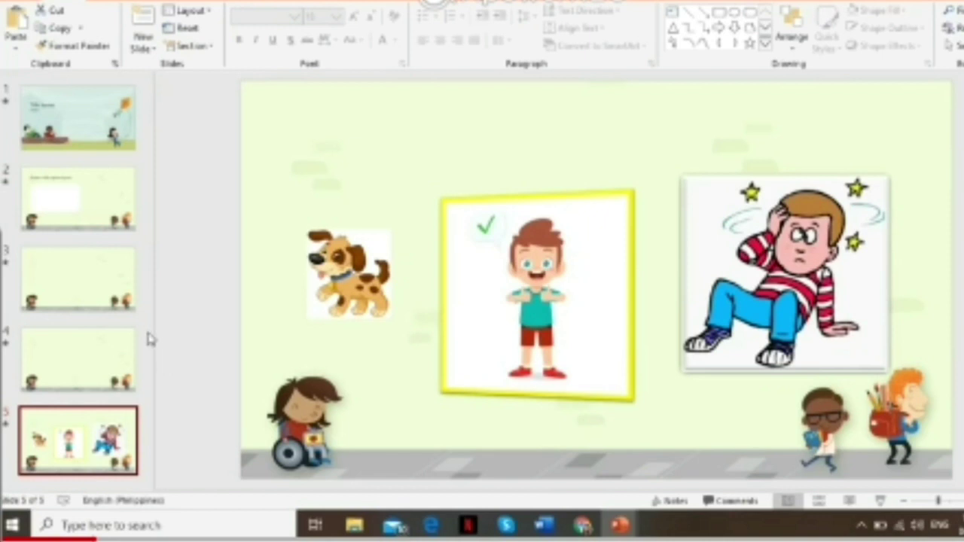
pyautogui.click(119, 135)
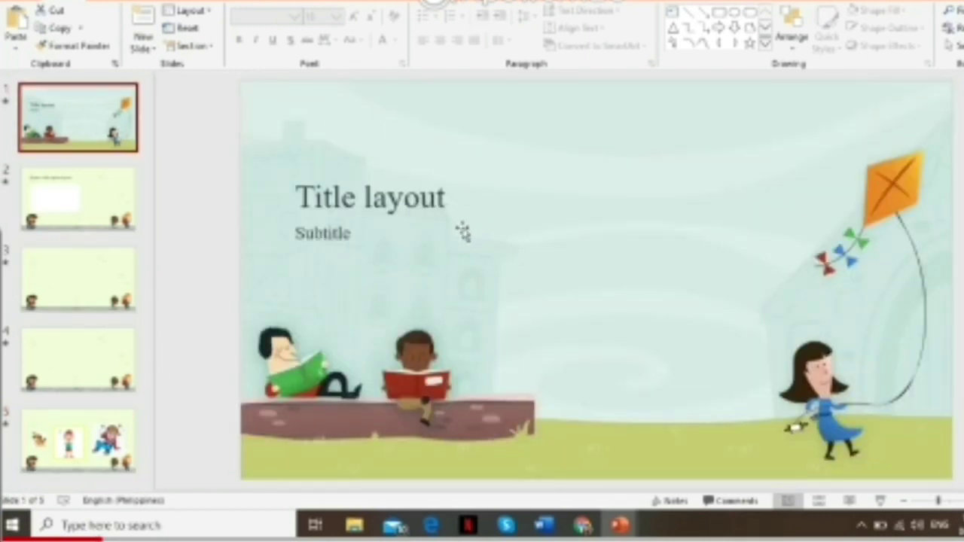
pyautogui.click(102, 210)
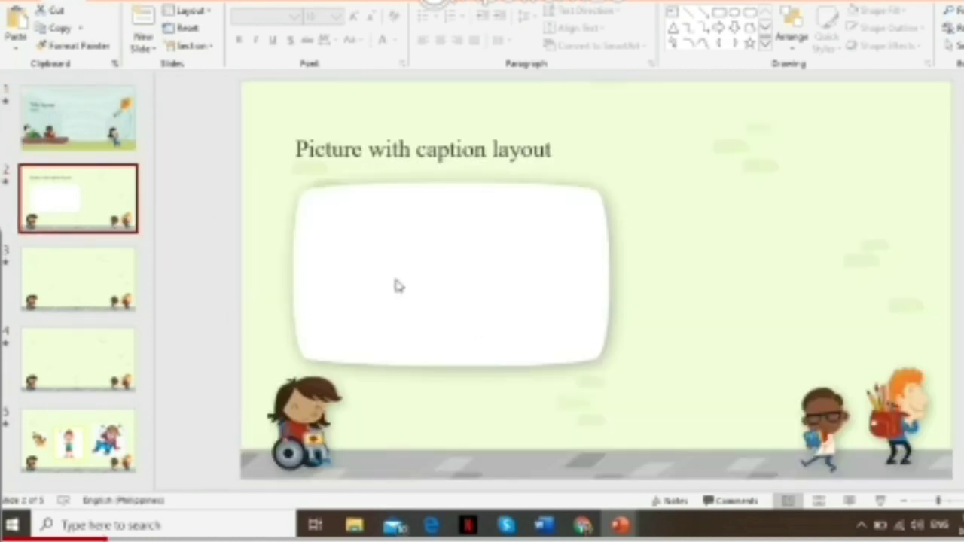
pyautogui.click(72, 276)
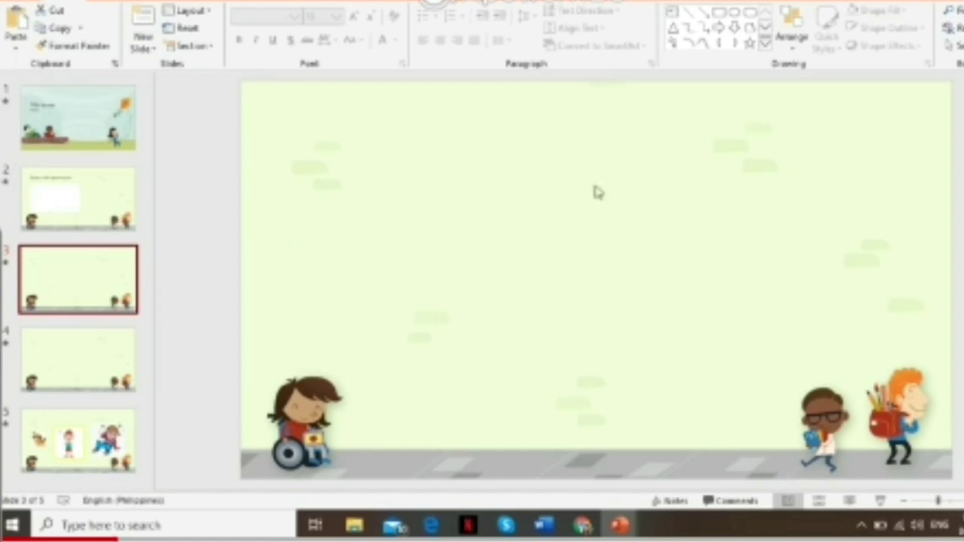
pyautogui.click(127, 391)
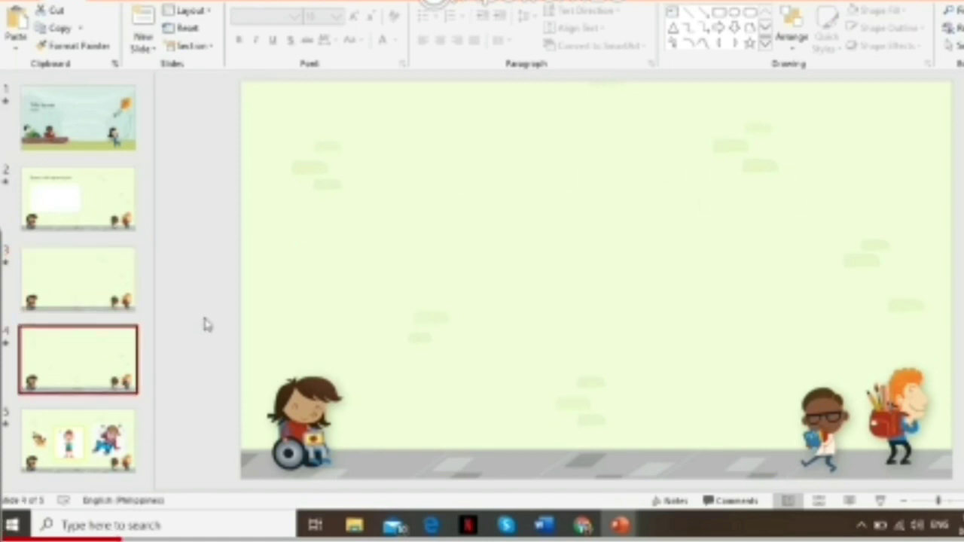
pyautogui.click(109, 282)
pyautogui.press('Up')
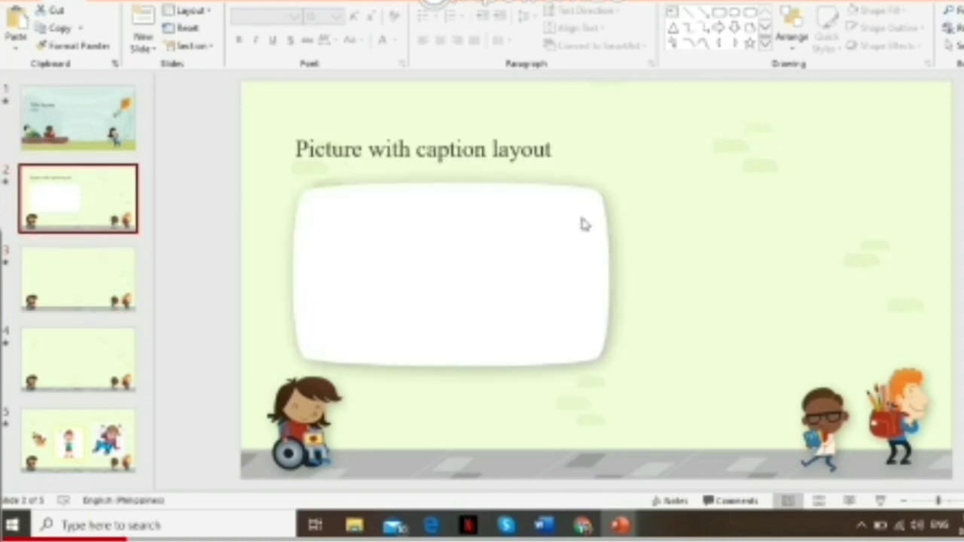
pyautogui.click(90, 294)
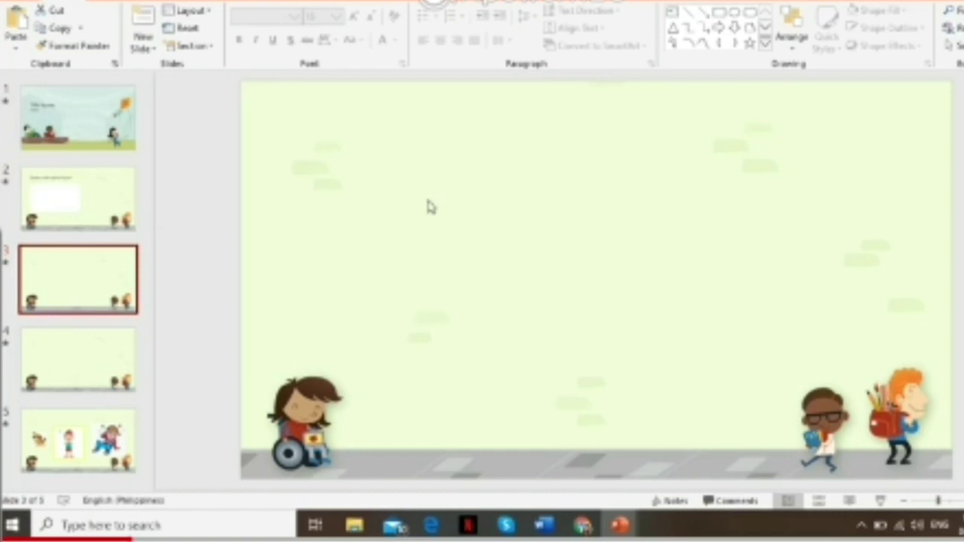
pyautogui.press('Up')
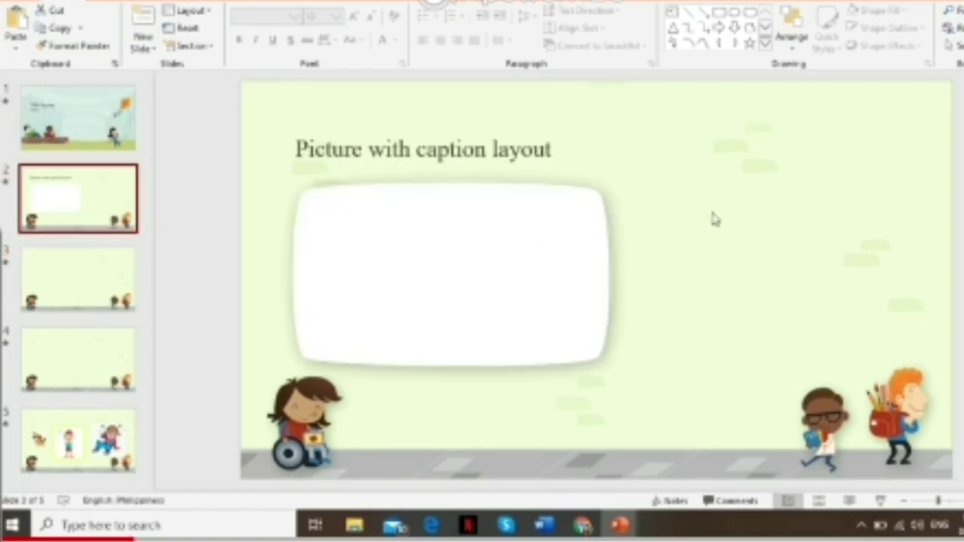
pyautogui.click(67, 370)
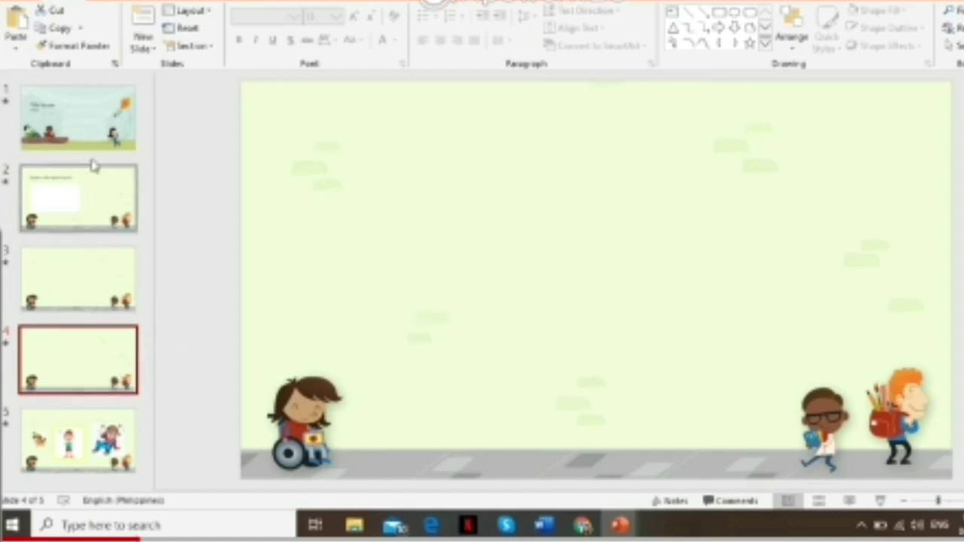
pyautogui.click(83, 121)
# - Retitle the slide 'What is the beginning letter?' and type 'Game!' as the subtitle
pyautogui.click(444, 202)
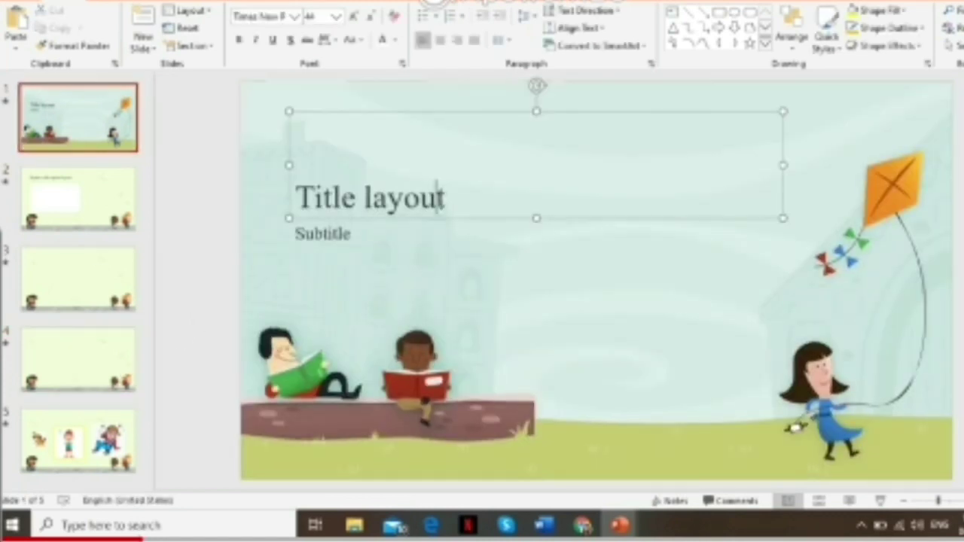
pyautogui.tripleClick(441, 205)
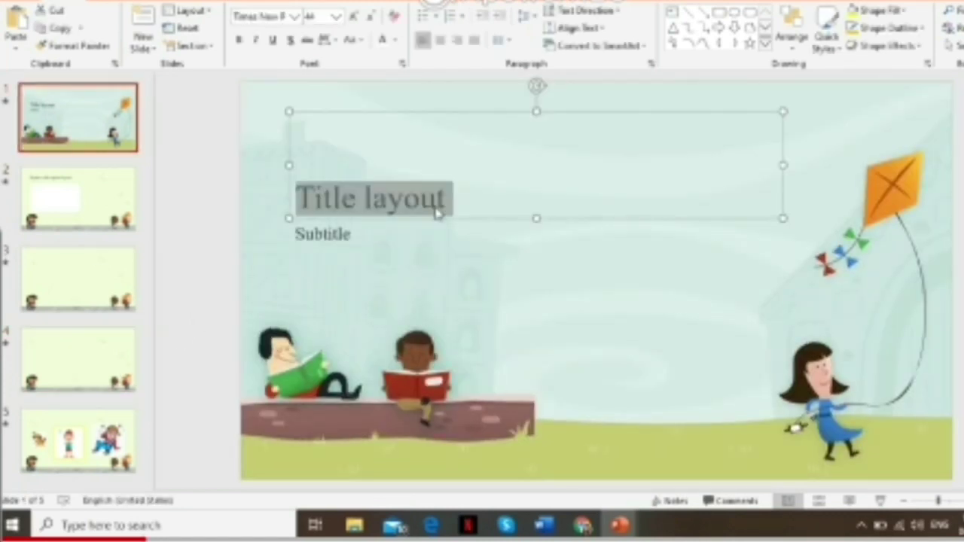
pyautogui.write('what')
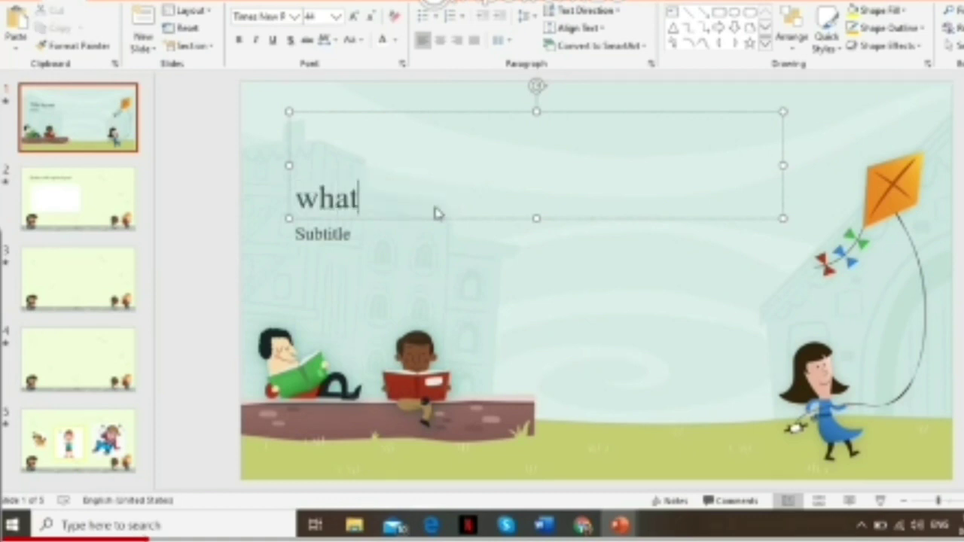
pyautogui.write(' is the beginn')
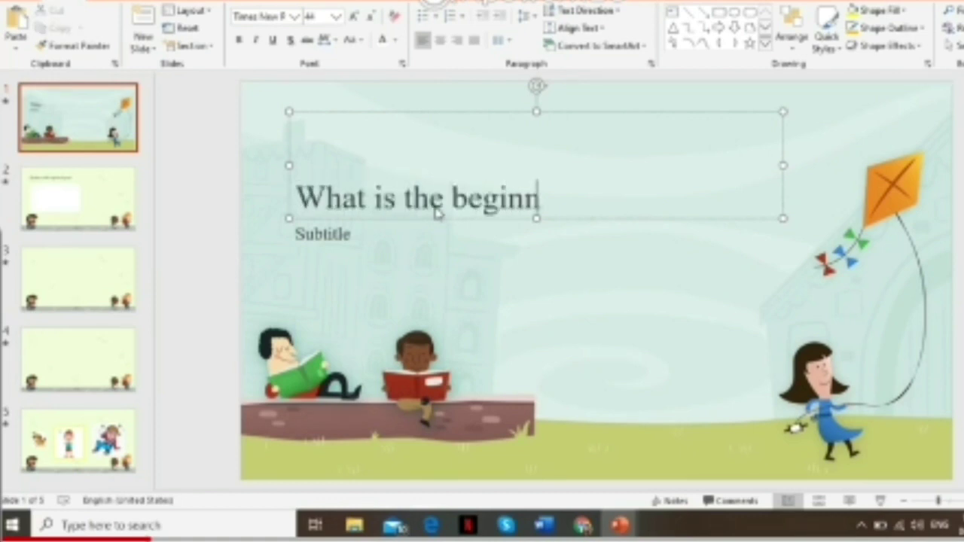
pyautogui.write('ing letter?')
pyautogui.click(366, 251)
pyautogui.write('Su')
pyautogui.press('BackSpace')
pyautogui.press('BackSpace')
pyautogui.write('Game')
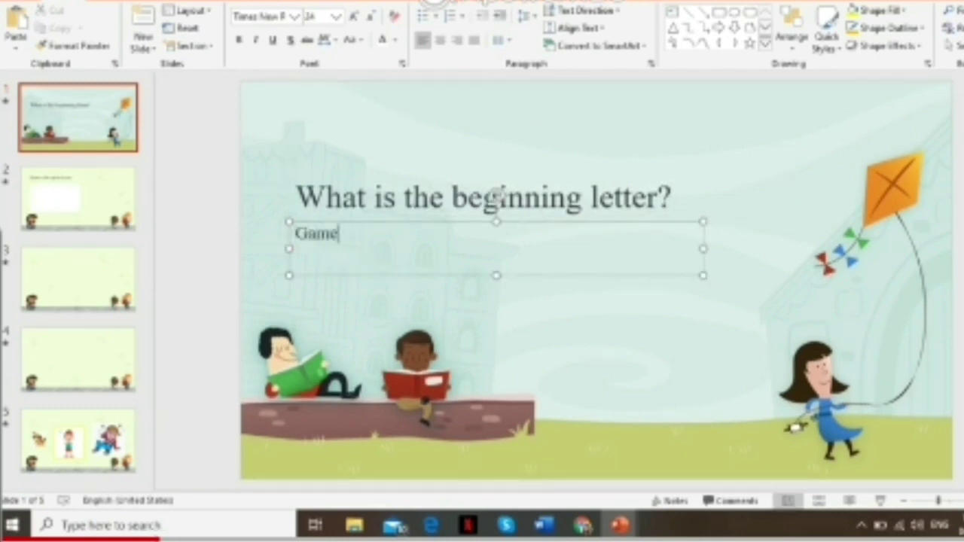
pyautogui.write('!')
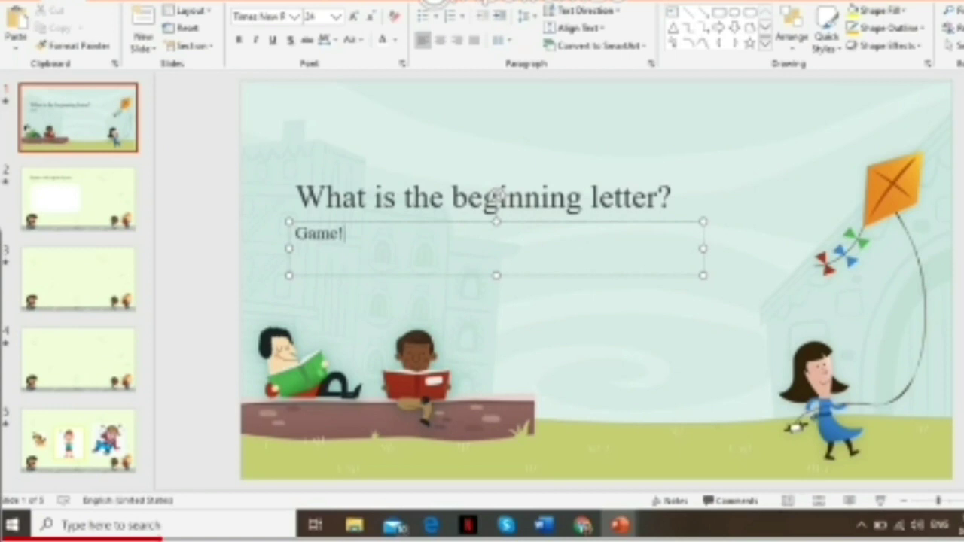
# - Enlarge 'Game!' to 44 pt and the title to 60 pt, making the title box taller
pyautogui.hotkey('ctrl', 'a')
pyautogui.hotkey('ctrl', 'shift', '>')
pyautogui.hotkey('ctrl', 'shift', '>')
pyautogui.hotkey('ctrl', 'shift', '>')
pyautogui.hotkey('ctrl', 'shift', '>')
pyautogui.hotkey('ctrl', 'shift', '>')
pyautogui.hotkey('ctrl', 'e')
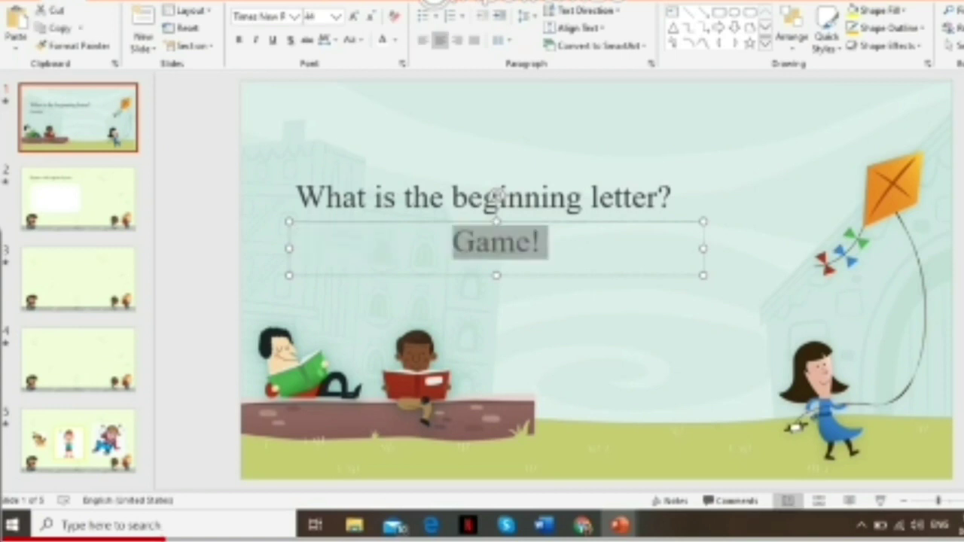
pyautogui.click(382, 214)
pyautogui.hotkey('ctrl', 'a')
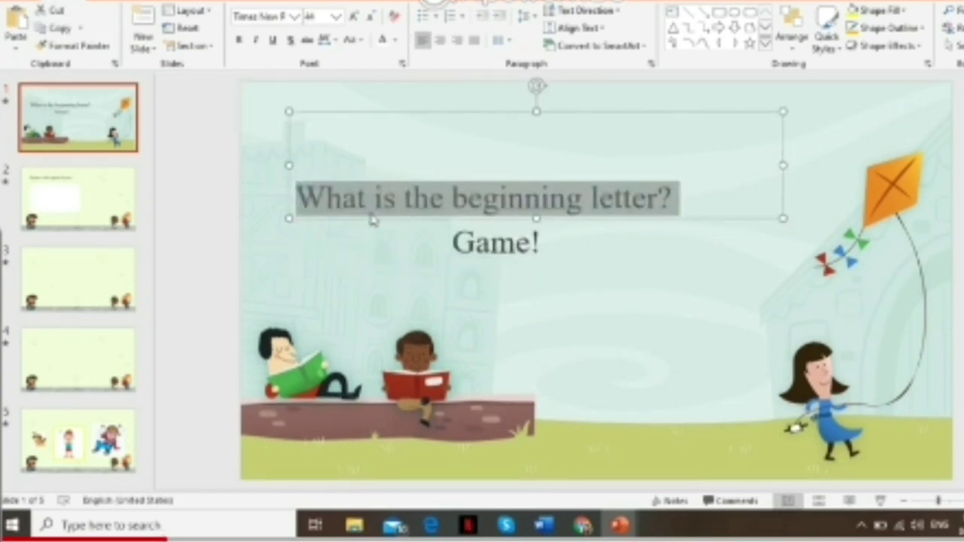
pyautogui.hotkey('ctrl', 'shift', '>')
pyautogui.hotkey('ctrl', 'shift', '>')
pyautogui.hotkey('ctrl', 'shift', '>')
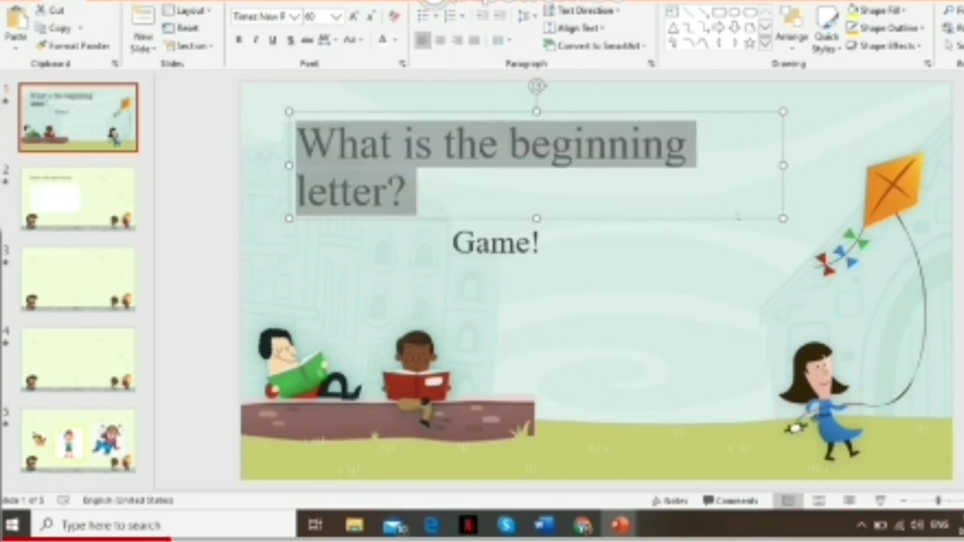
pyautogui.moveTo(784, 219); pyautogui.dragTo(793, 250)
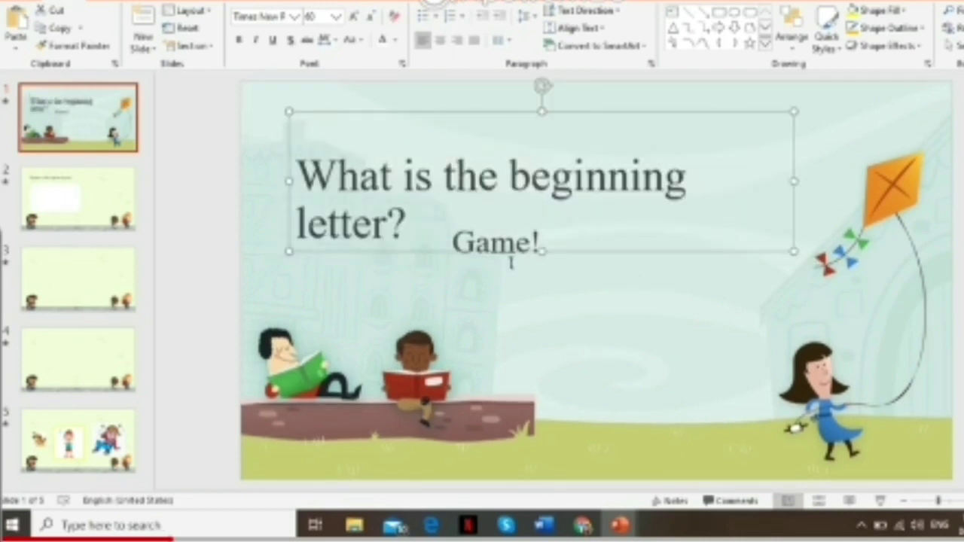
# - Move 'Game!' beneath the title, left-align it, and widen the title to fit one line
pyautogui.click(513, 265)
pyautogui.moveTo(523, 279); pyautogui.dragTo(540, 312)
pyautogui.hotkey('ctrl', 'a')
pyautogui.hotkey('ctrl', 'l')
pyautogui.click(564, 359)
pyautogui.click(795, 230)
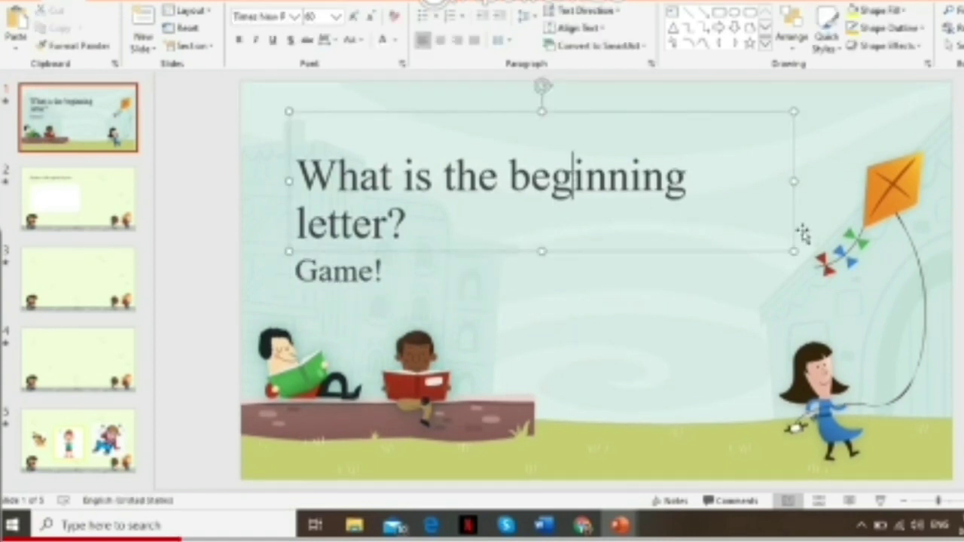
pyautogui.moveTo(798, 182); pyautogui.dragTo(835, 196)
pyautogui.click(572, 339)
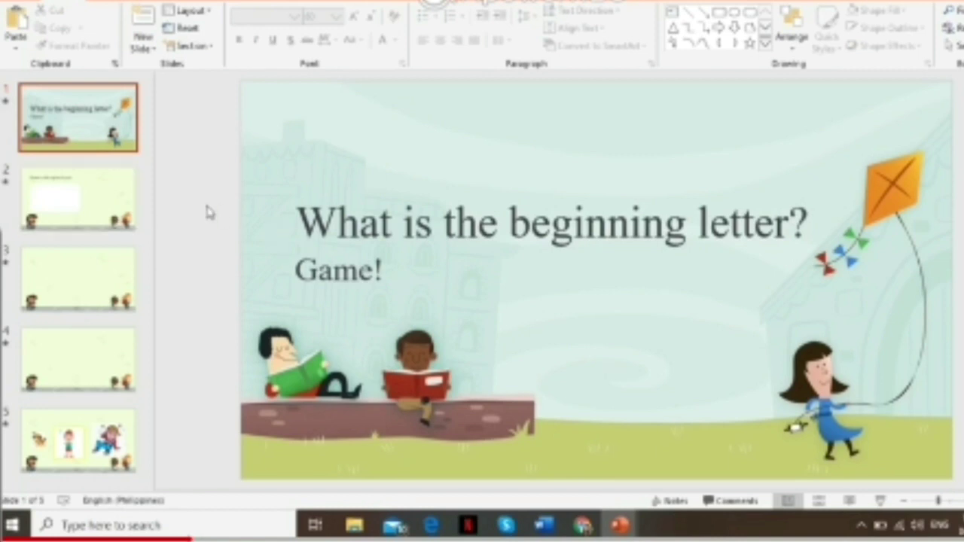
# - Insert a WordArt 'CLICK TO START' box and move it below 'Game!'
pyautogui.click(128, 3)
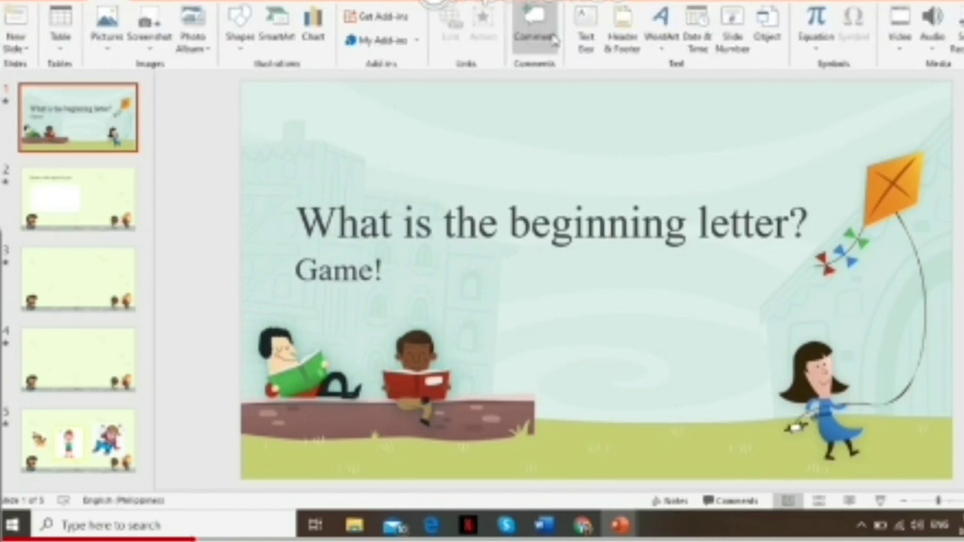
pyautogui.click(670, 50)
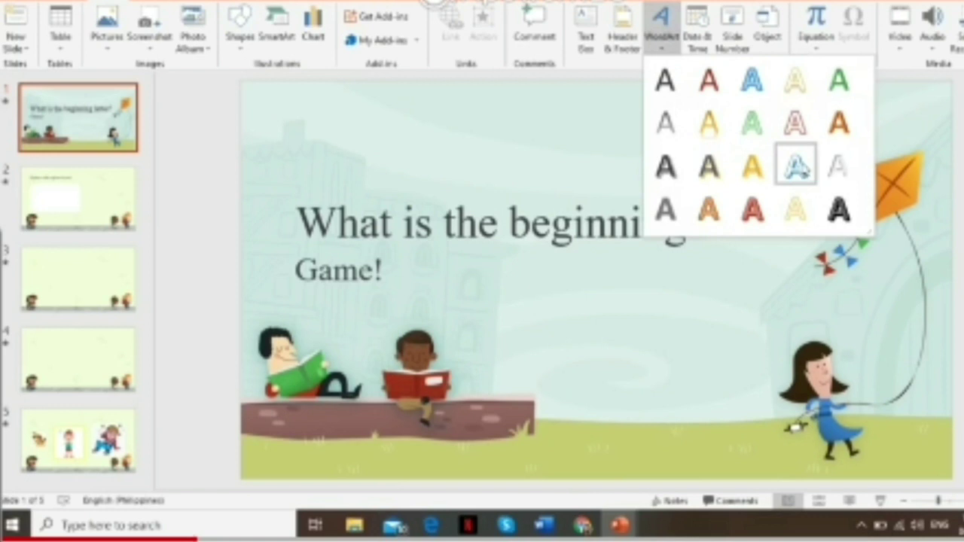
pyautogui.click(797, 168)
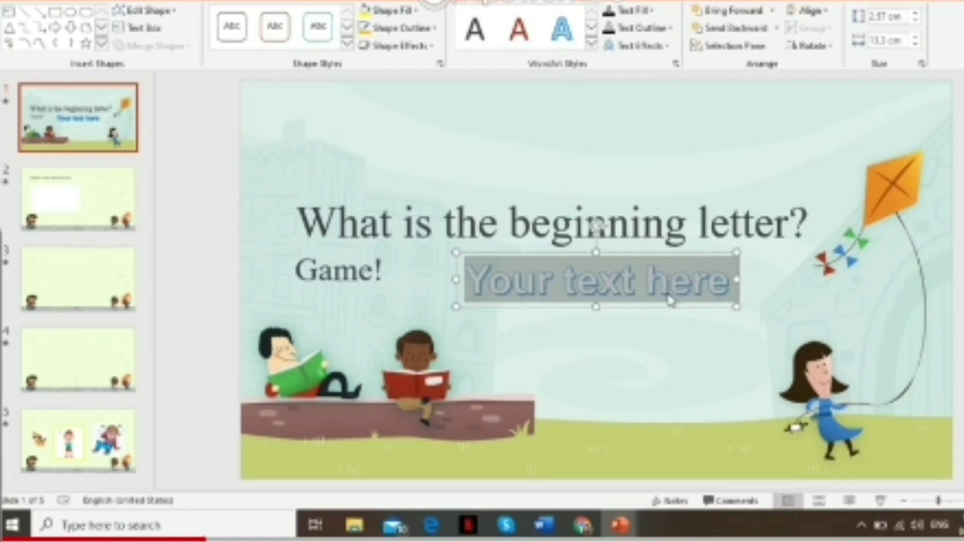
pyautogui.write('CLI')
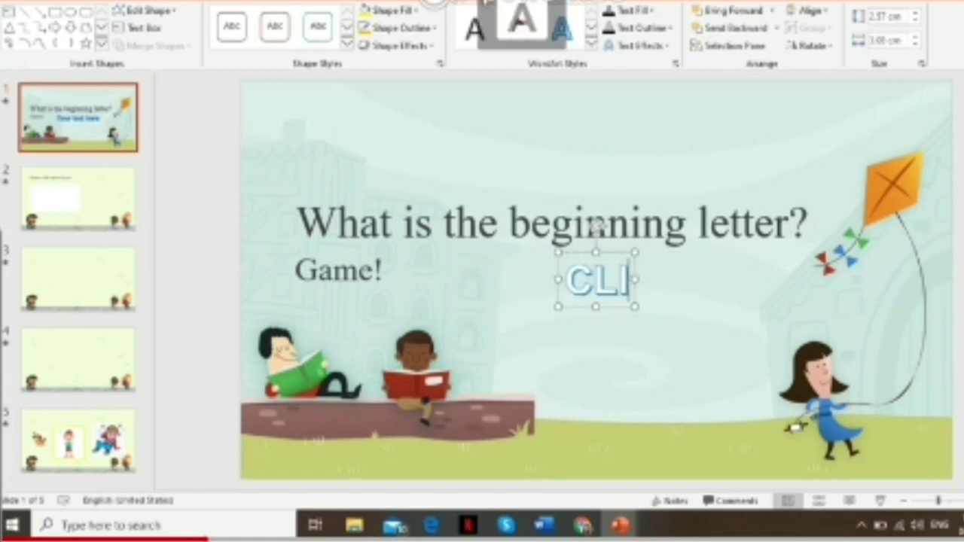
pyautogui.write('CK TO STARR')
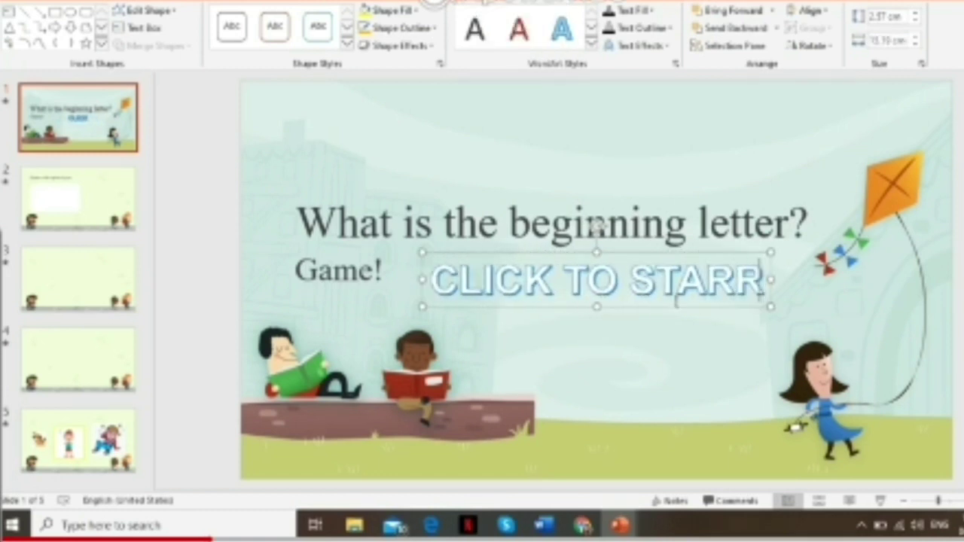
pyautogui.press('BackSpace')
pyautogui.write('T')
pyautogui.click(673, 331)
pyautogui.click(678, 309)
pyautogui.moveTo(682, 316); pyautogui.dragTo(683, 352)
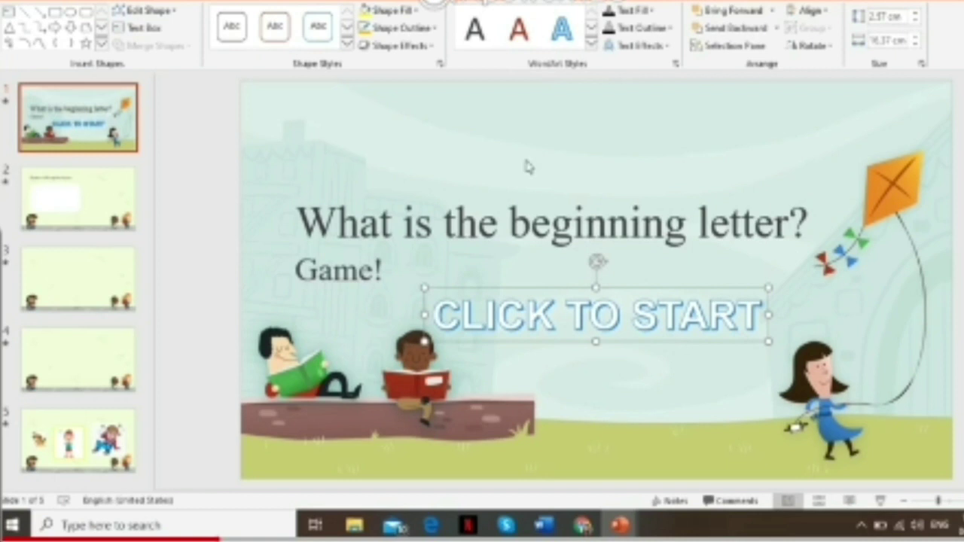
# - Fill the CLICK TO START box yellow and give it a thicker black outline
pyautogui.click(409, 10)
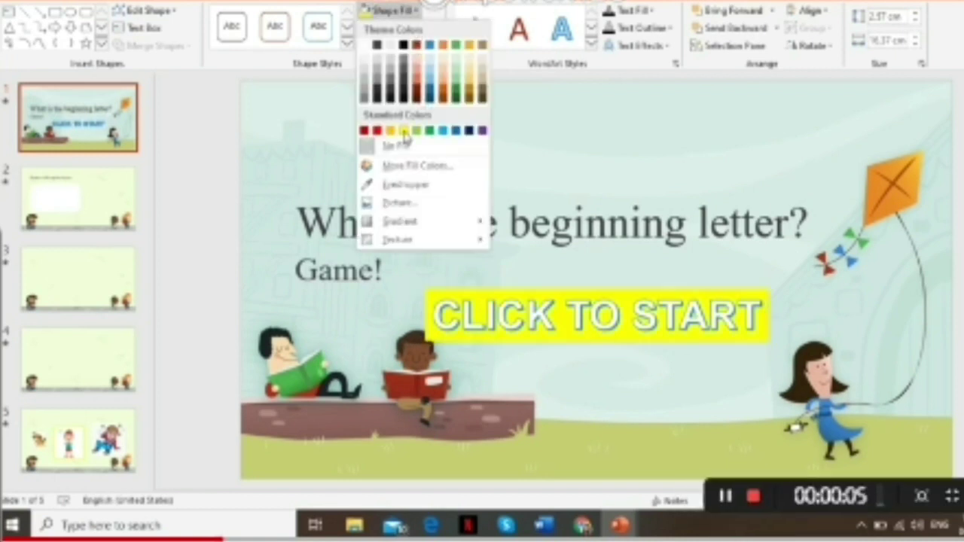
pyautogui.click(404, 138)
pyautogui.moveTo(622, 351); pyautogui.dragTo(626, 344)
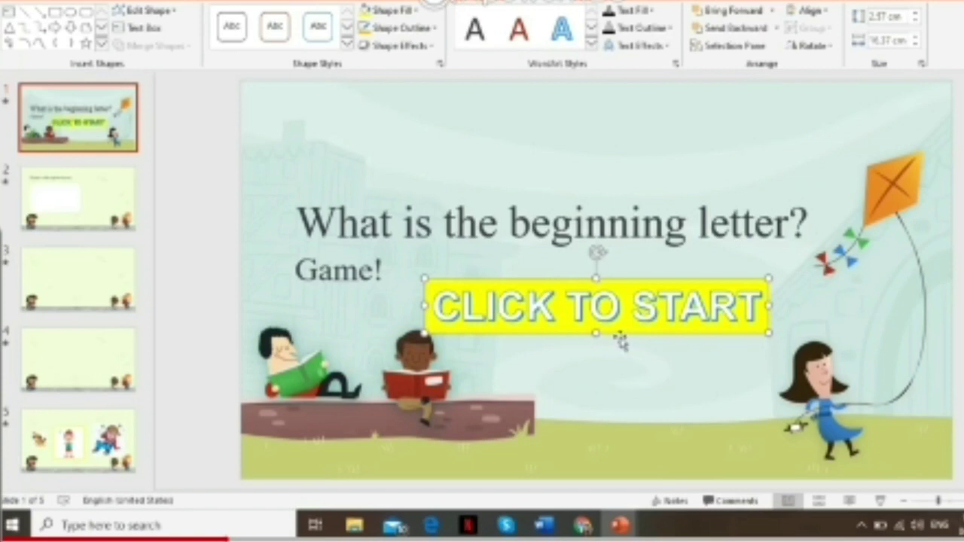
pyautogui.click(431, 28)
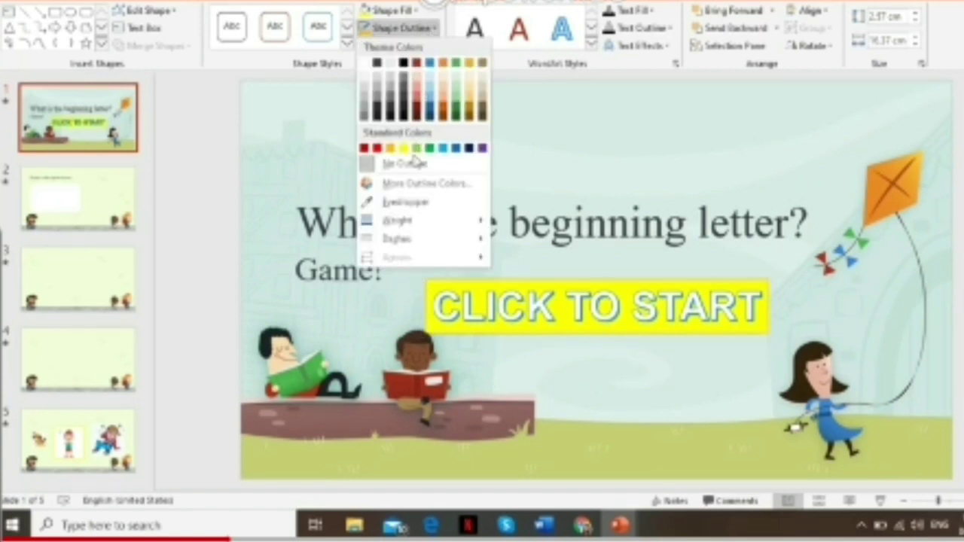
pyautogui.moveTo(399, 220)
pyautogui.click(575, 327)
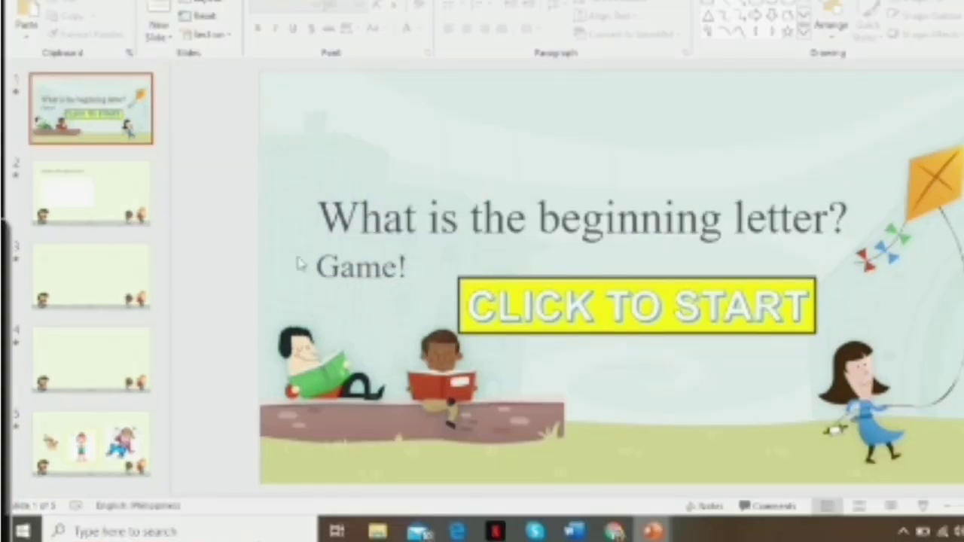
pyautogui.click(518, 290)
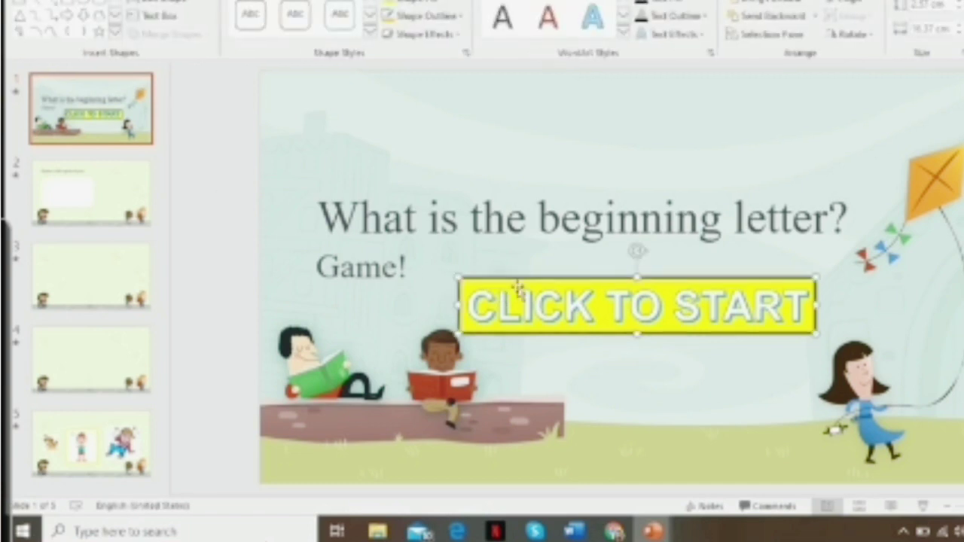
pyautogui.click(125, 187)
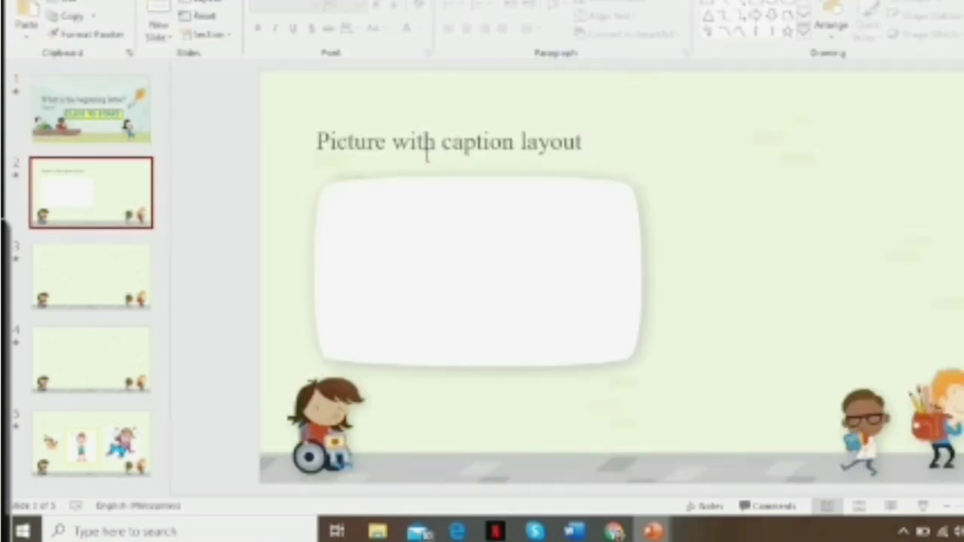
# - Title slide 2 'Click on the beginning letter of the word that is in the box.', then select slide 5's dog picture
pyautogui.click(461, 152)
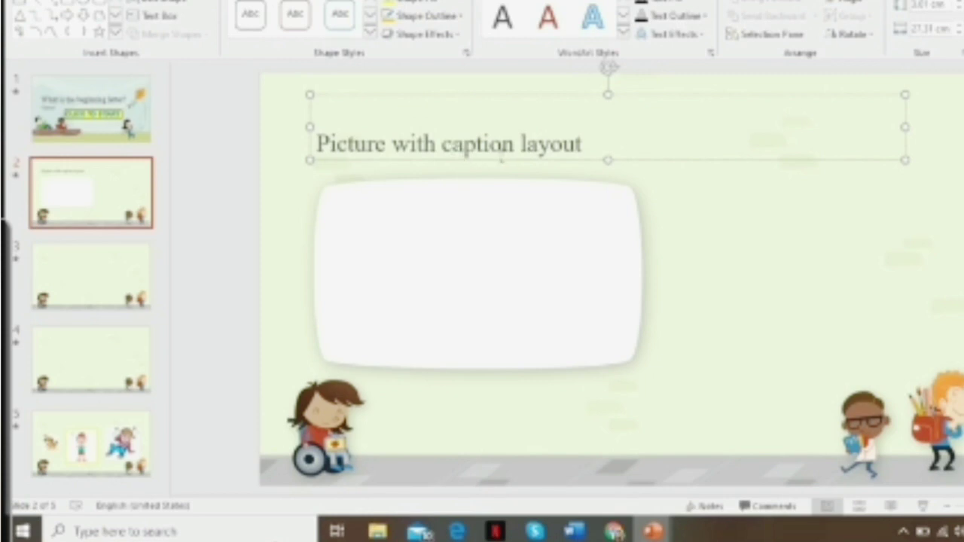
pyautogui.tripleClick(496, 151)
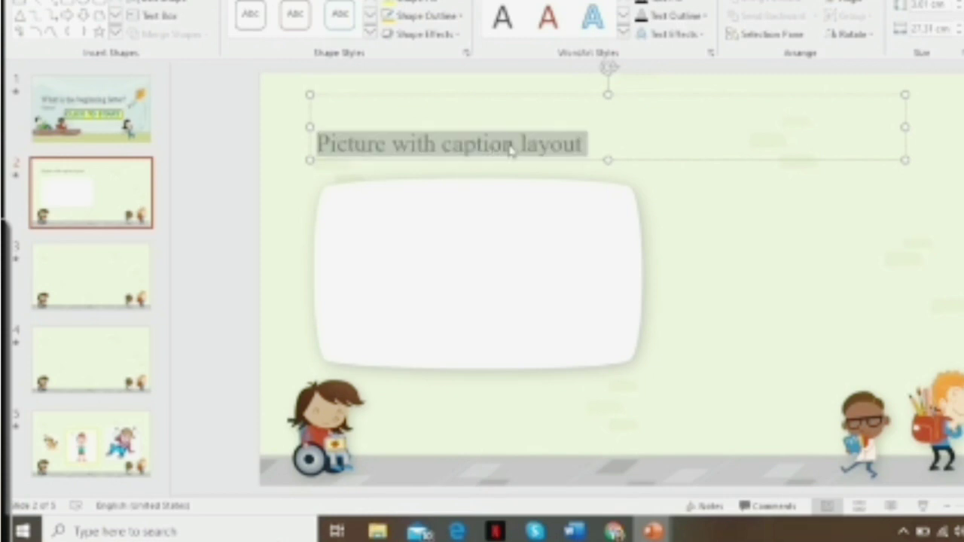
pyautogui.write('CLICK')
pyautogui.press('BackSpace')
pyautogui.press('BackSpace')
pyautogui.press('BackSpace')
pyautogui.press('BackSpace')
pyautogui.write('lick on the letter')
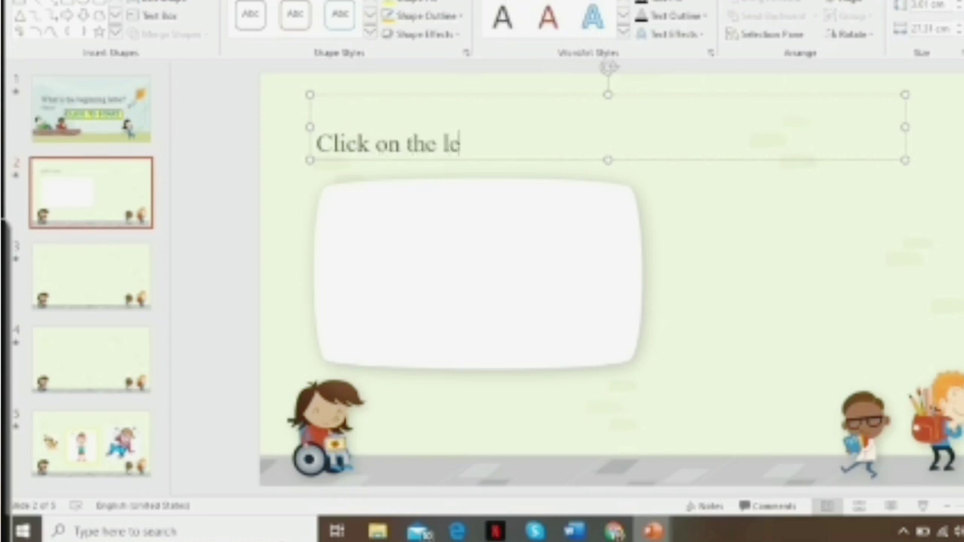
pyautogui.press('BackSpace')
pyautogui.press('BackSpace')
pyautogui.press('BackSpace')
pyautogui.press('BackSpace')
pyautogui.write('begi')
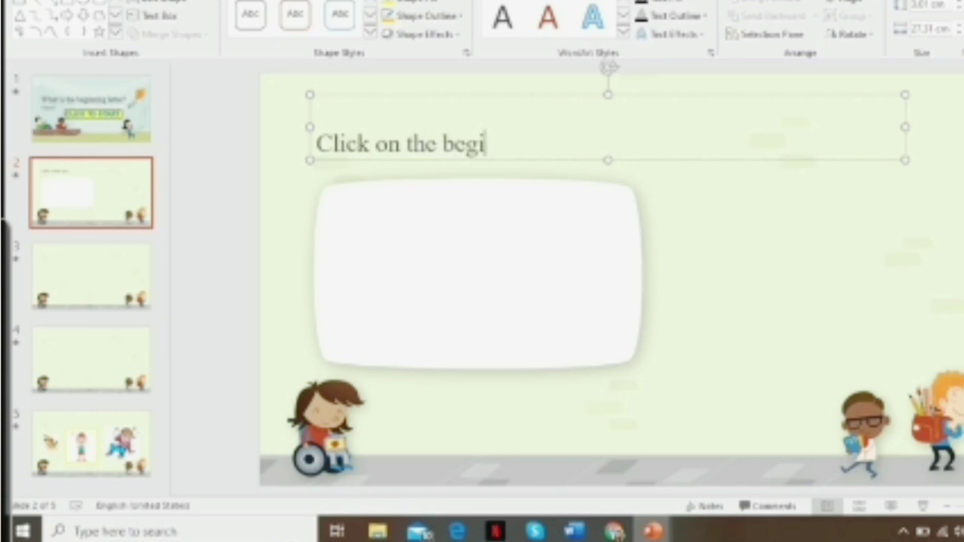
pyautogui.write('nning letter o')
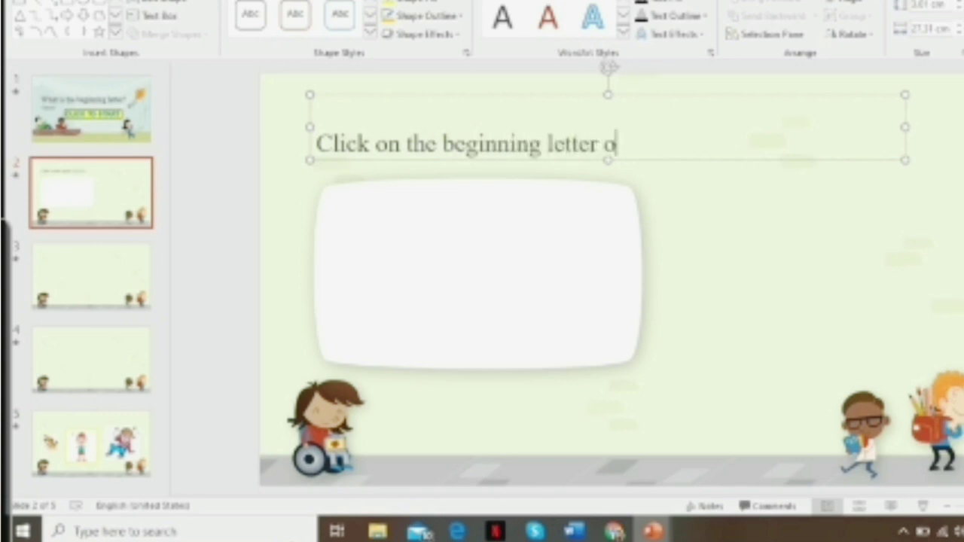
pyautogui.write('f the word')
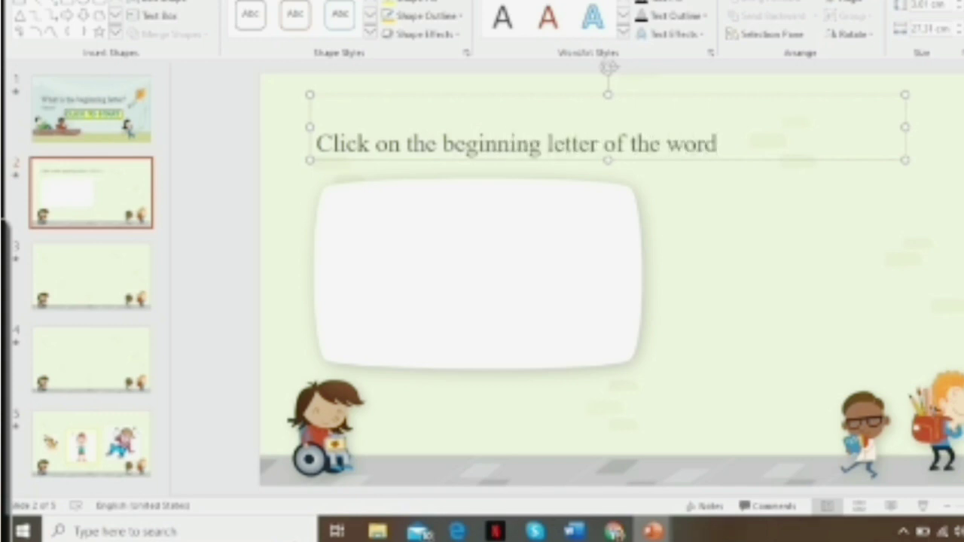
pyautogui.write(' that is in')
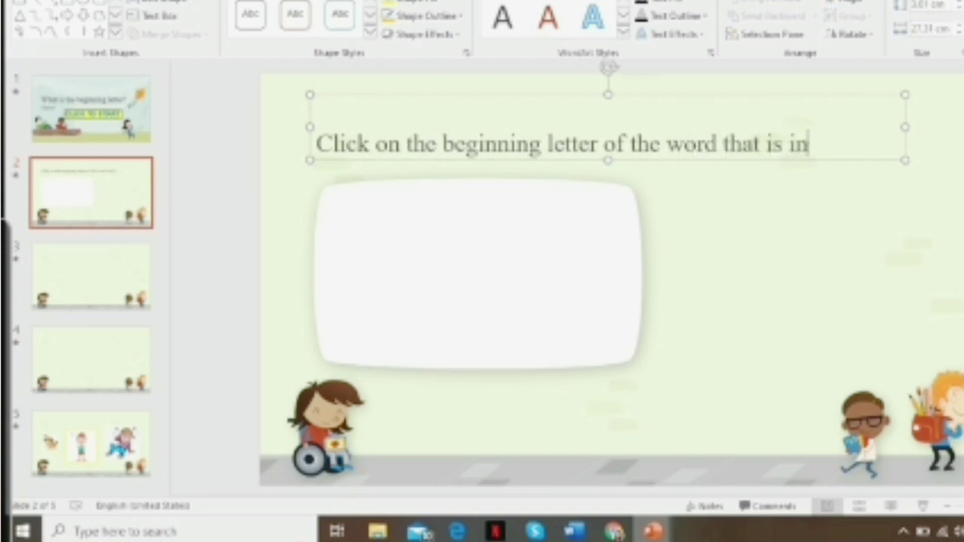
pyautogui.write(' the box.')
pyautogui.click(587, 269)
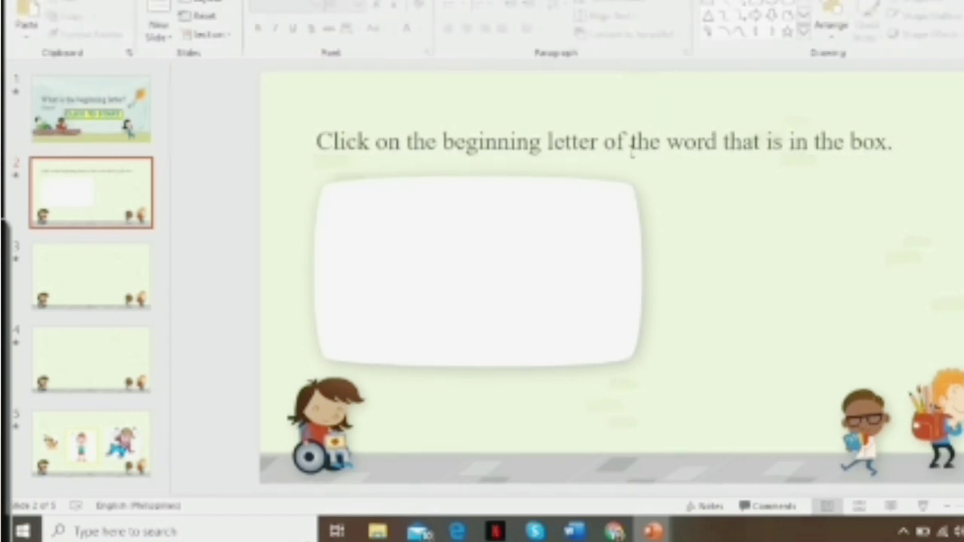
pyautogui.click(673, 161)
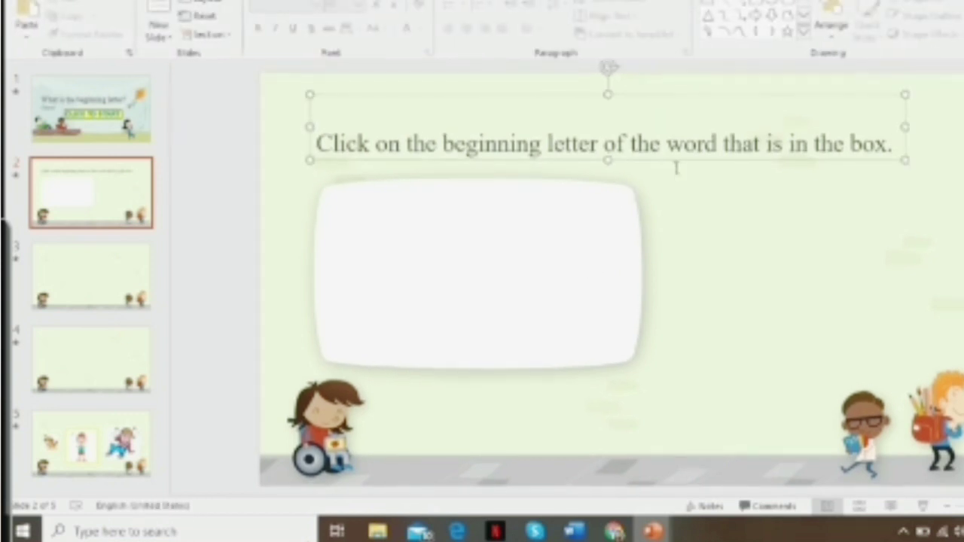
pyautogui.click(800, 257)
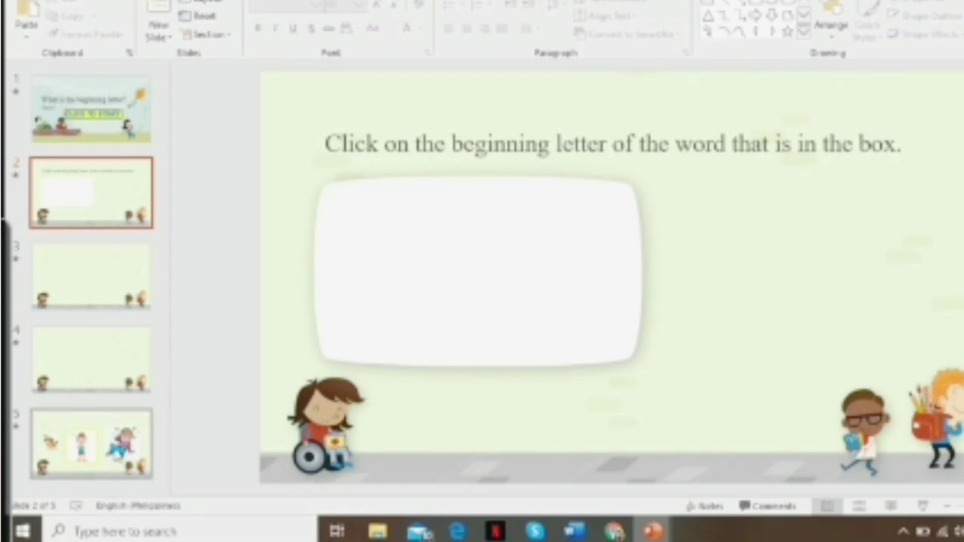
pyautogui.click(113, 456)
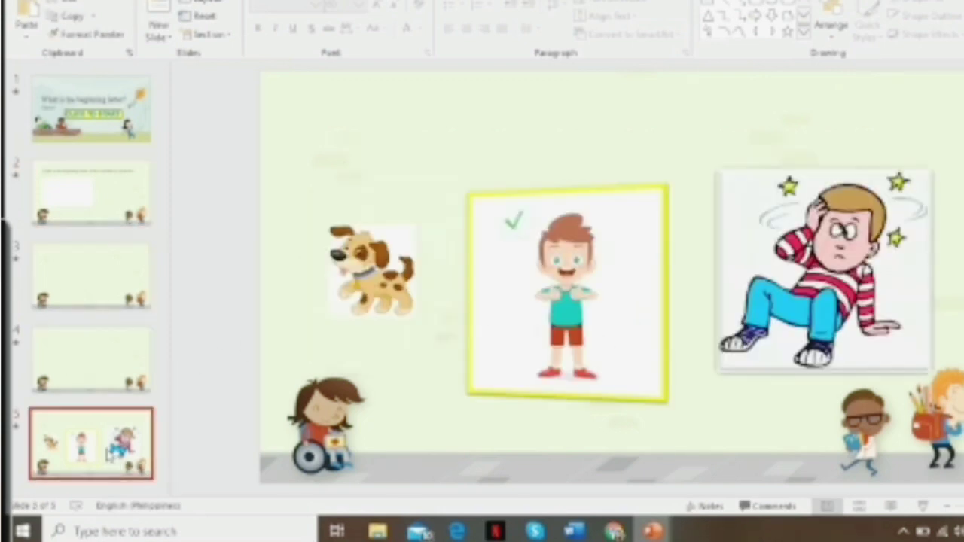
pyautogui.click(362, 298)
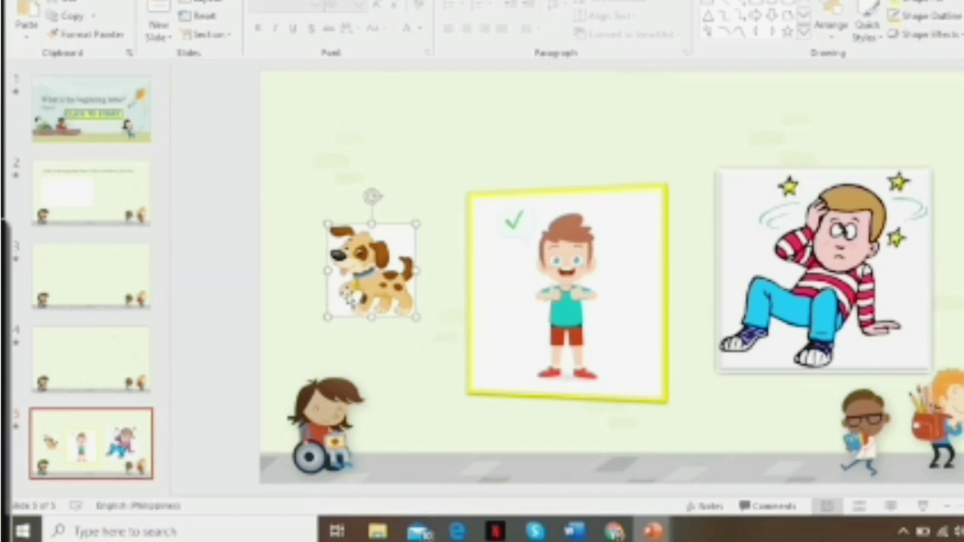
# - Paste the dog picture from slide 5 onto slide 2
pyautogui.click(90, 185)
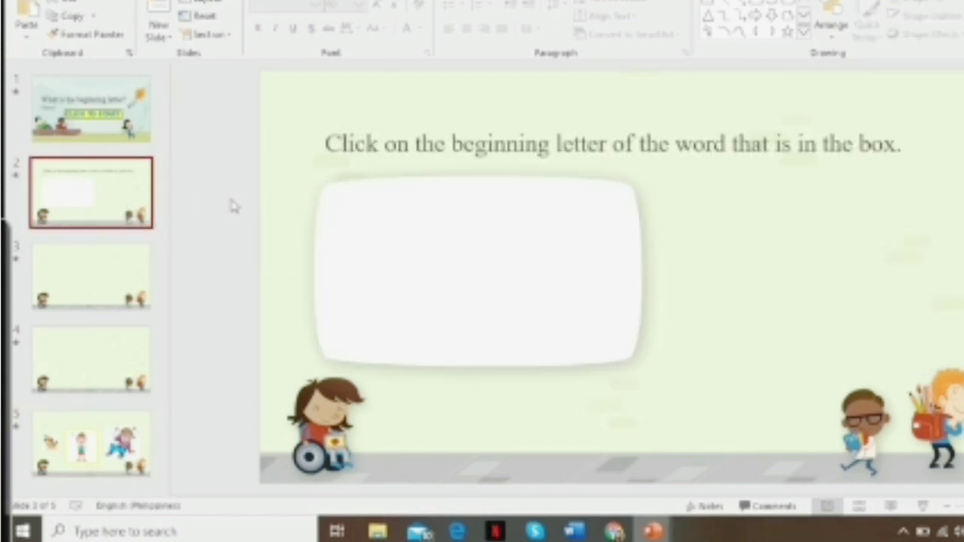
pyautogui.hotkey('ctrl', 'v')
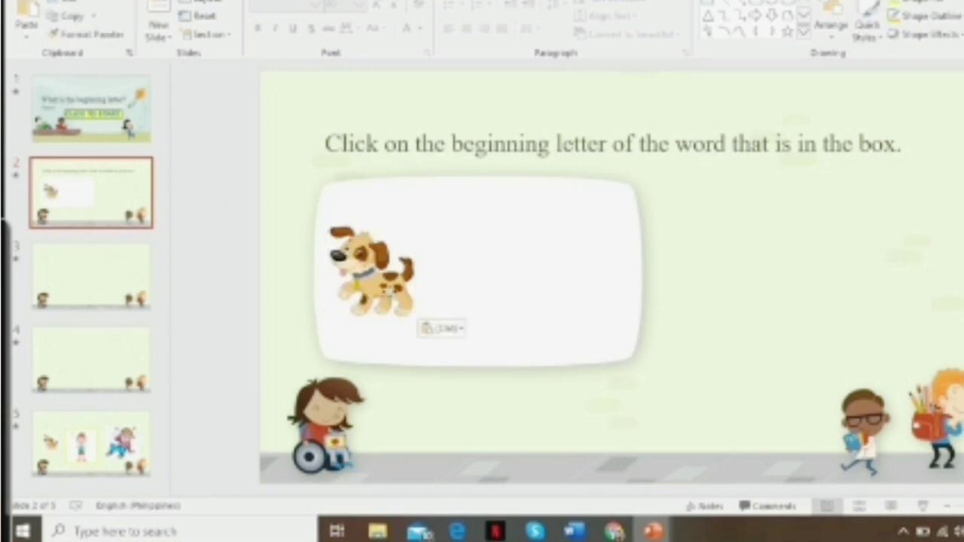
pyautogui.click(219, 249)
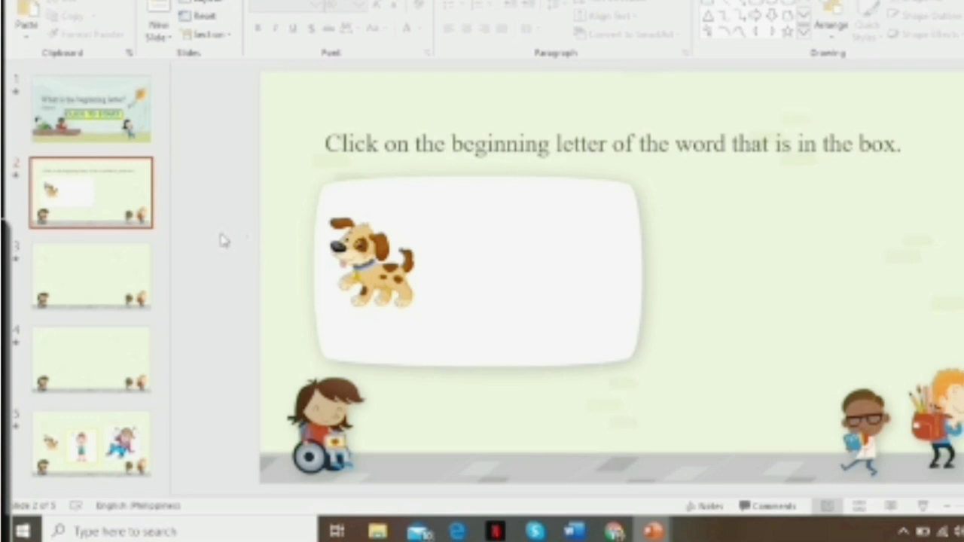
pyautogui.click(402, 300)
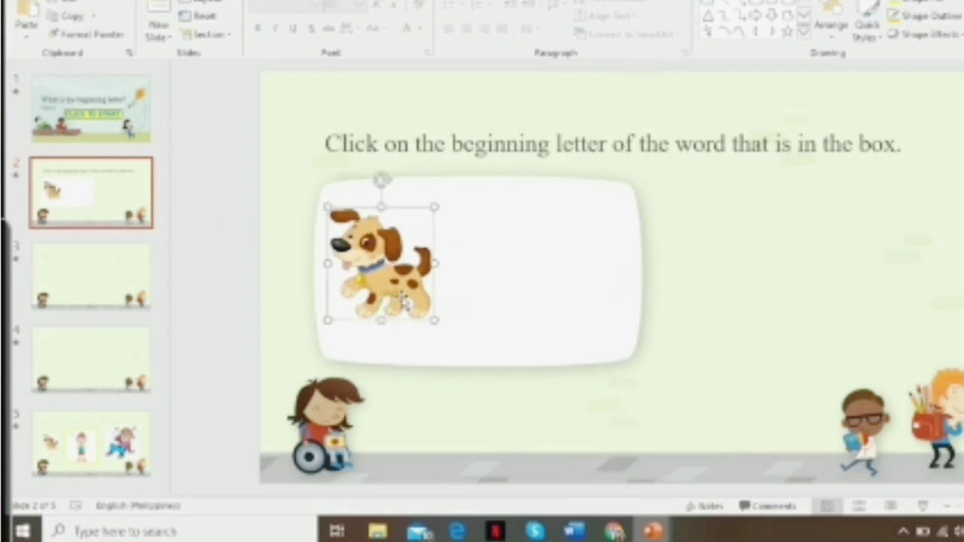
pyautogui.click(518, 287)
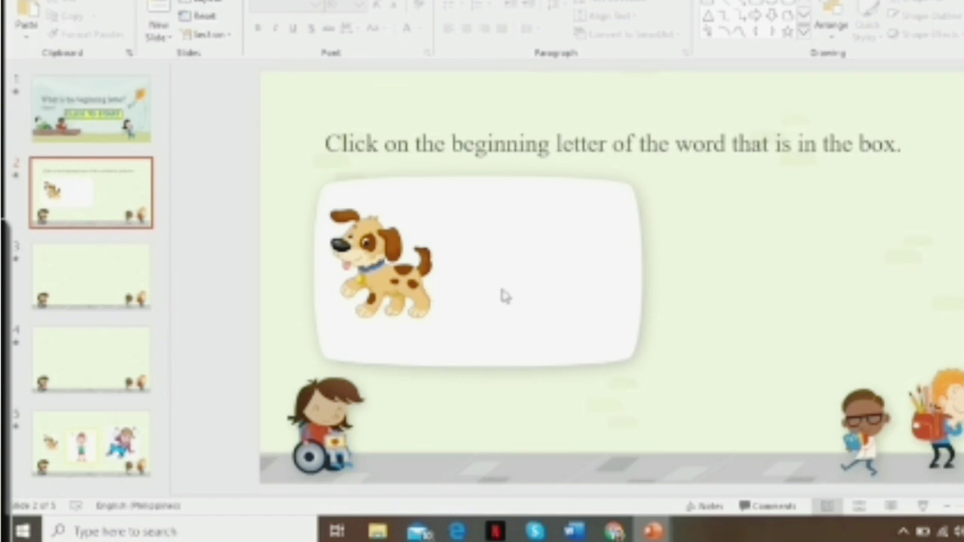
# - Enlarge the dog picture and centre it inside the white box
pyautogui.click(401, 305)
pyautogui.moveTo(433, 323); pyautogui.dragTo(459, 338)
pyautogui.moveTo(401, 310); pyautogui.dragTo(479, 298)
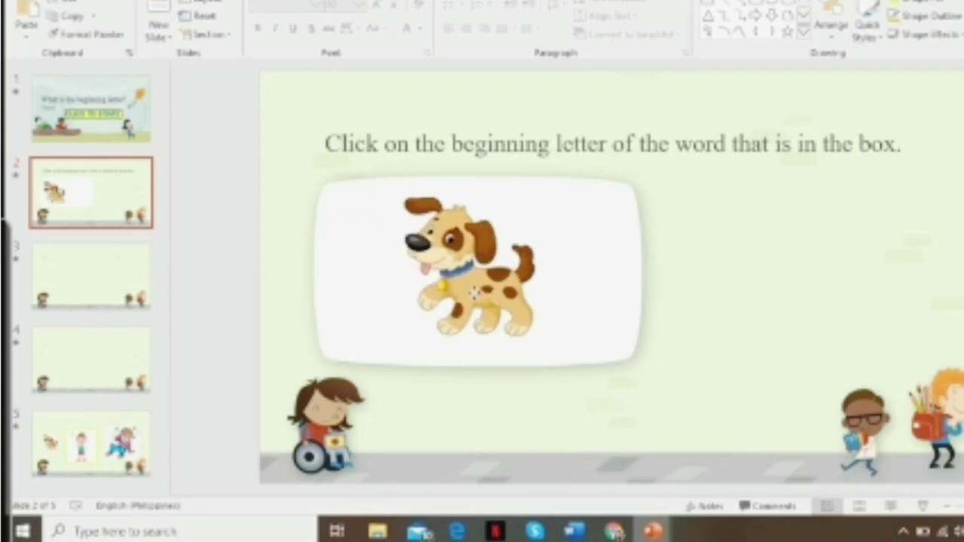
pyautogui.moveTo(537, 339); pyautogui.dragTo(555, 354)
pyautogui.click(478, 161)
pyautogui.click(501, 306)
pyautogui.moveTo(479, 319); pyautogui.dragTo(481, 320)
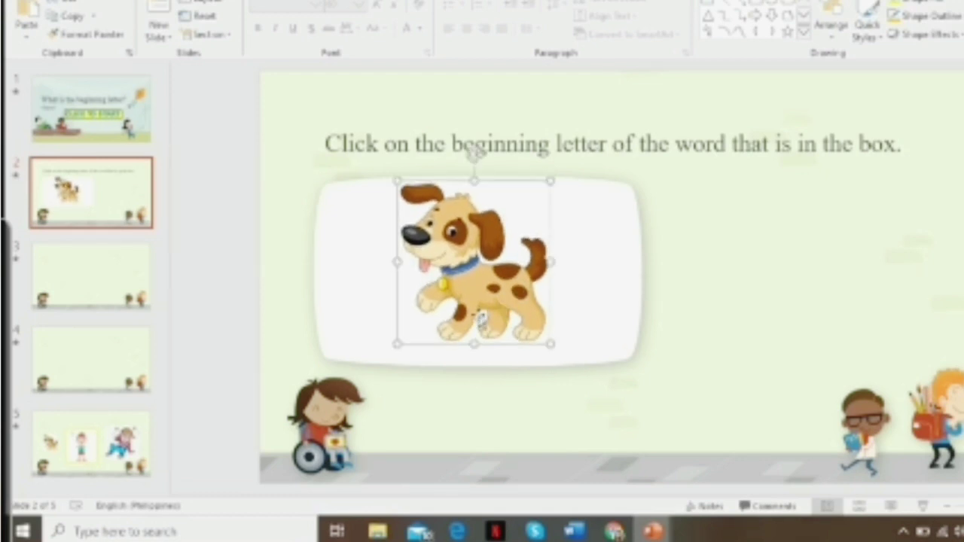
pyautogui.click(235, 270)
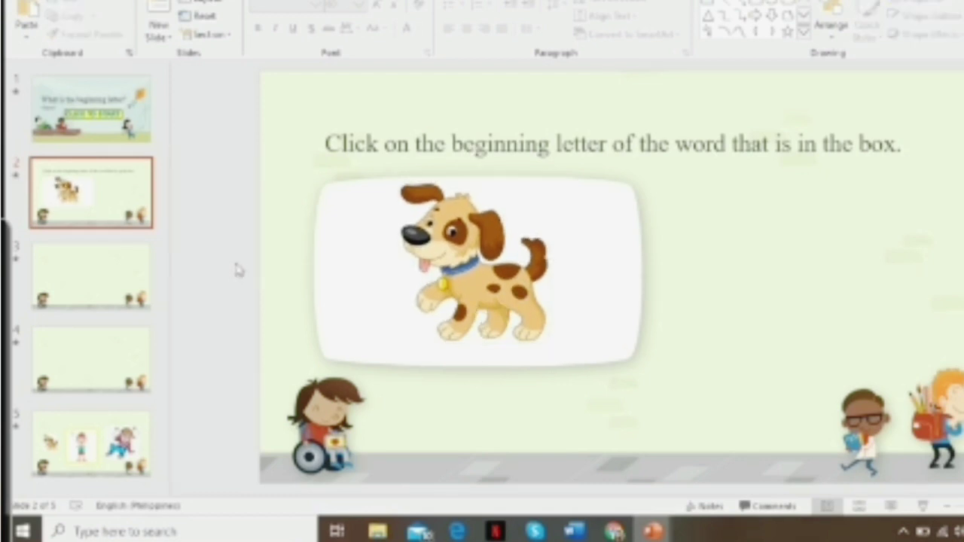
pyautogui.click(118, 208)
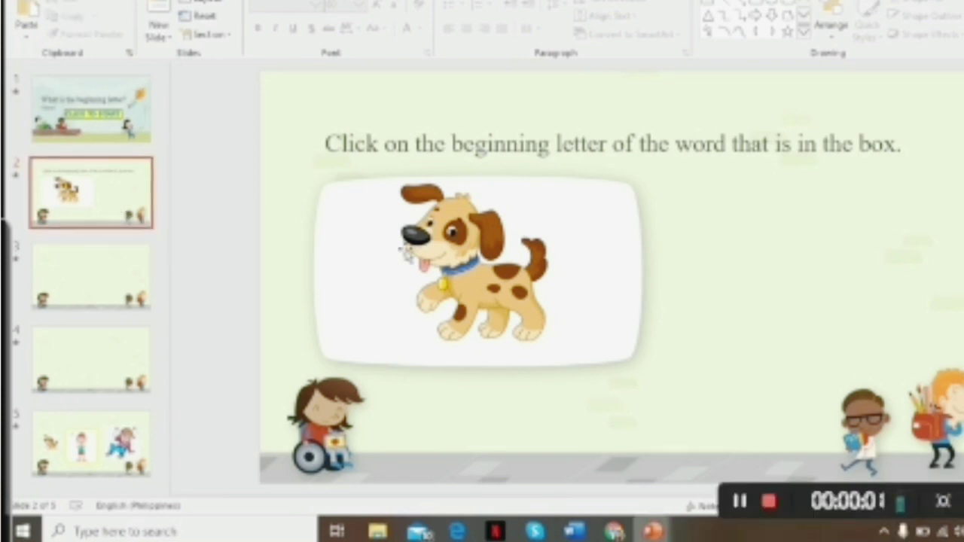
# - Insert a WordArt letter 'd' and place it to the right of the dog box
pyautogui.click(113, 2)
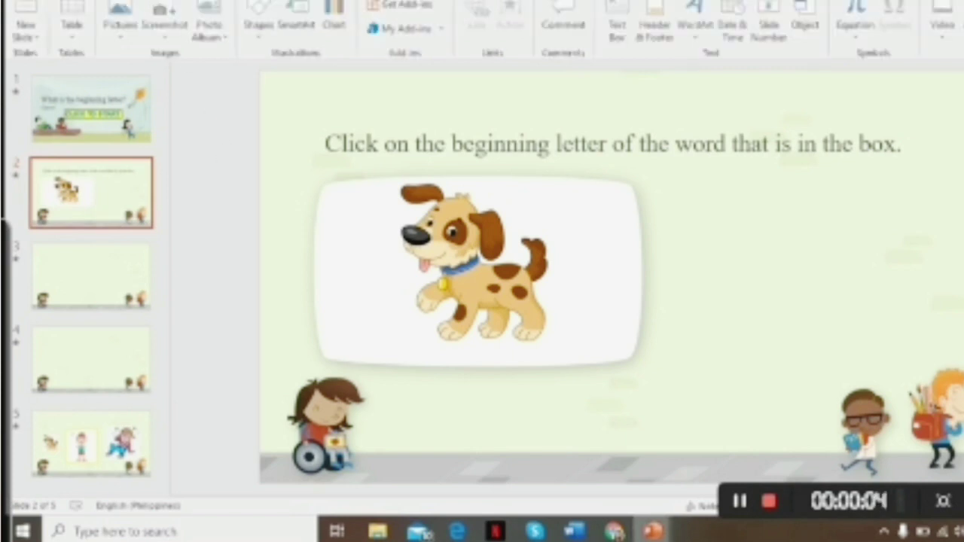
pyautogui.click(695, 30)
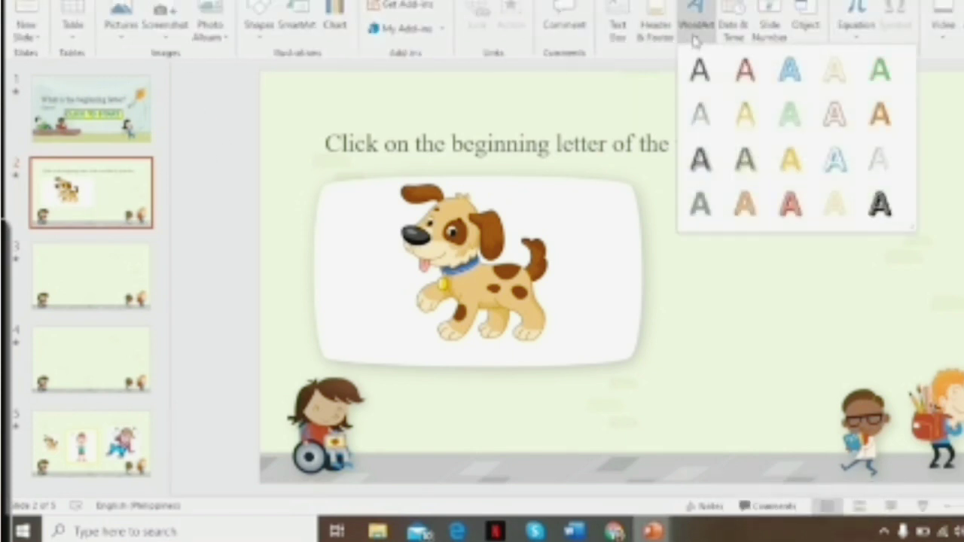
pyautogui.click(838, 158)
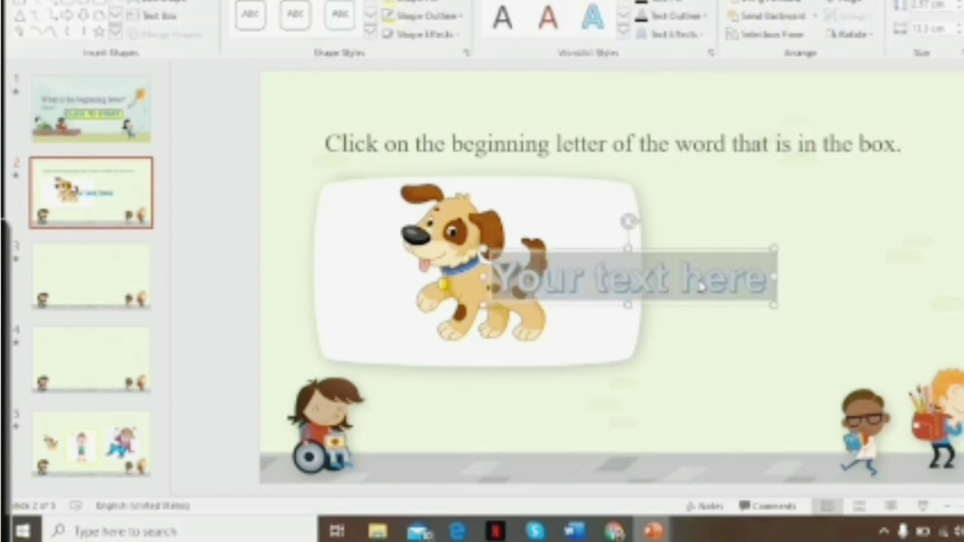
pyautogui.write('d')
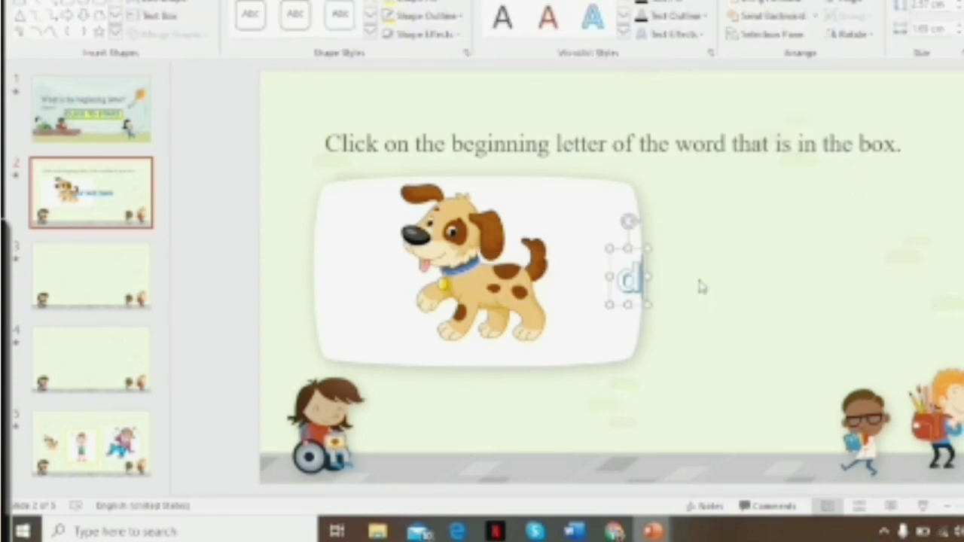
pyautogui.moveTo(641, 313); pyautogui.dragTo(743, 238)
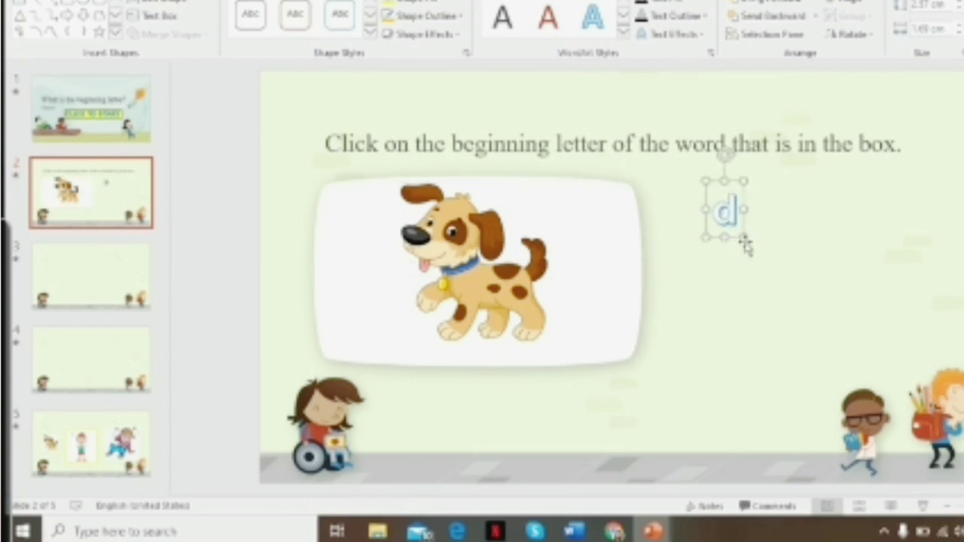
# - Fill the d box yellow, give it a thick coloured outline, and widen it slightly
pyautogui.click(444, 4)
pyautogui.click(427, 123)
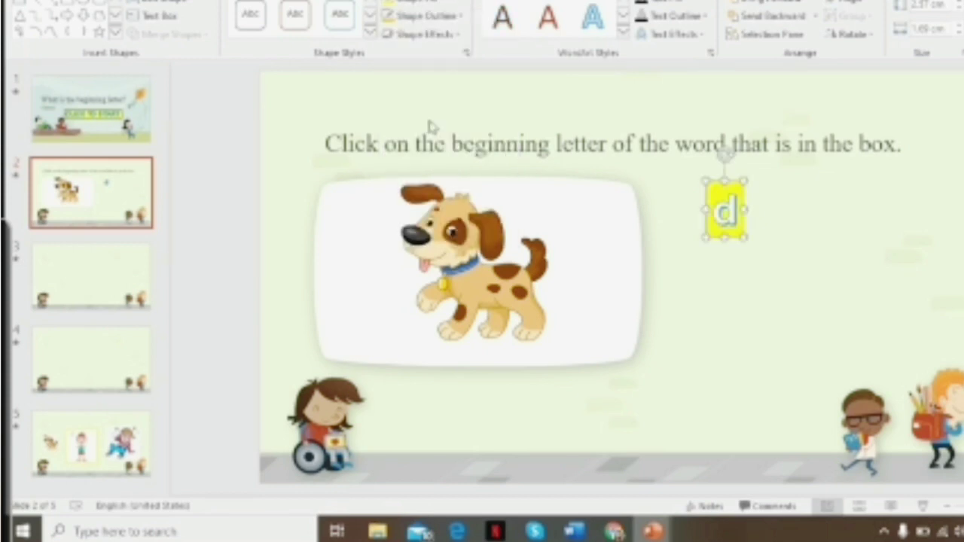
pyautogui.click(461, 18)
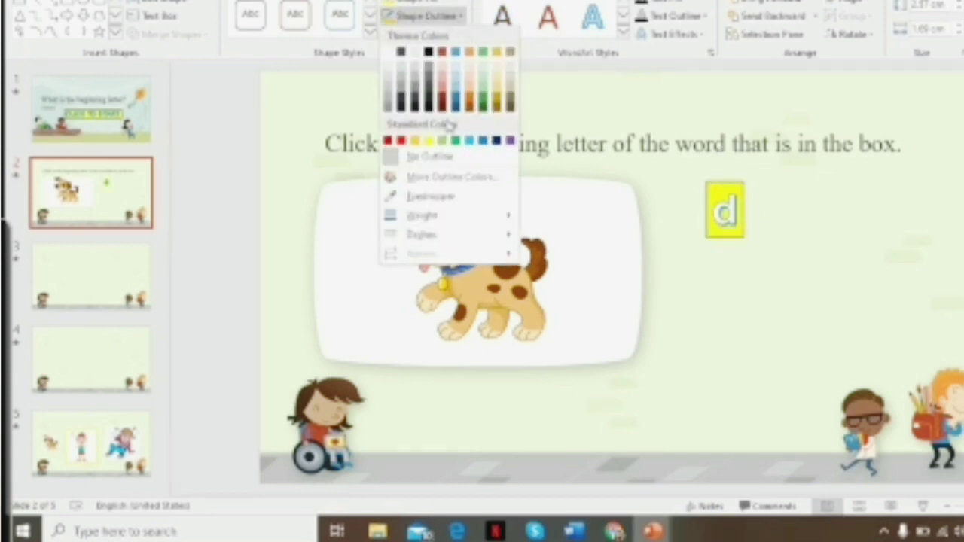
pyautogui.click(417, 143)
pyautogui.click(461, 16)
pyautogui.moveTo(463, 219)
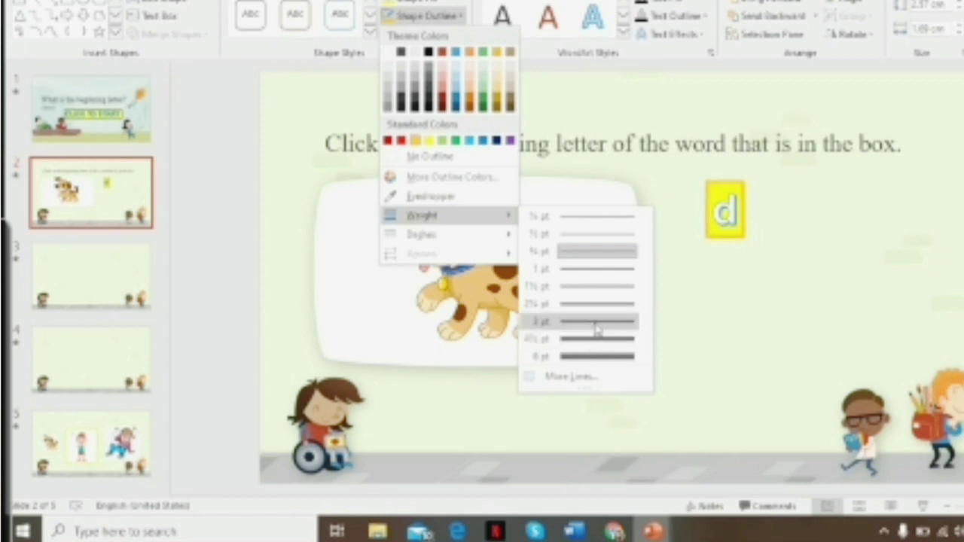
pyautogui.click(594, 339)
pyautogui.moveTo(747, 239)
pyautogui.mouseDown()
pyautogui.moveTo(764, 256)
pyautogui.moveTo(751, 253)
pyautogui.mouseUp()
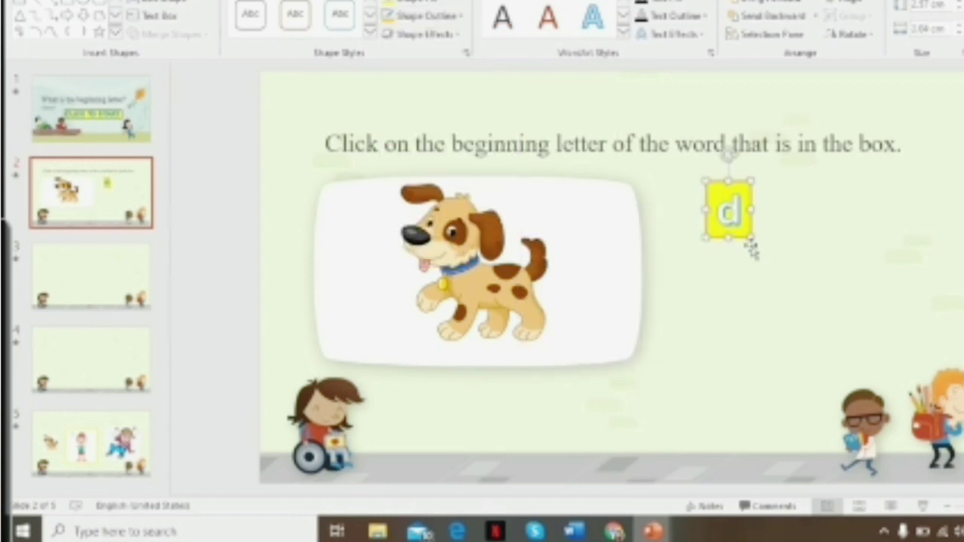
pyautogui.click(757, 296)
# - Duplicate the d box and place the enlarged copy below the original
pyautogui.click(749, 237)
pyautogui.rightClick(742, 226)
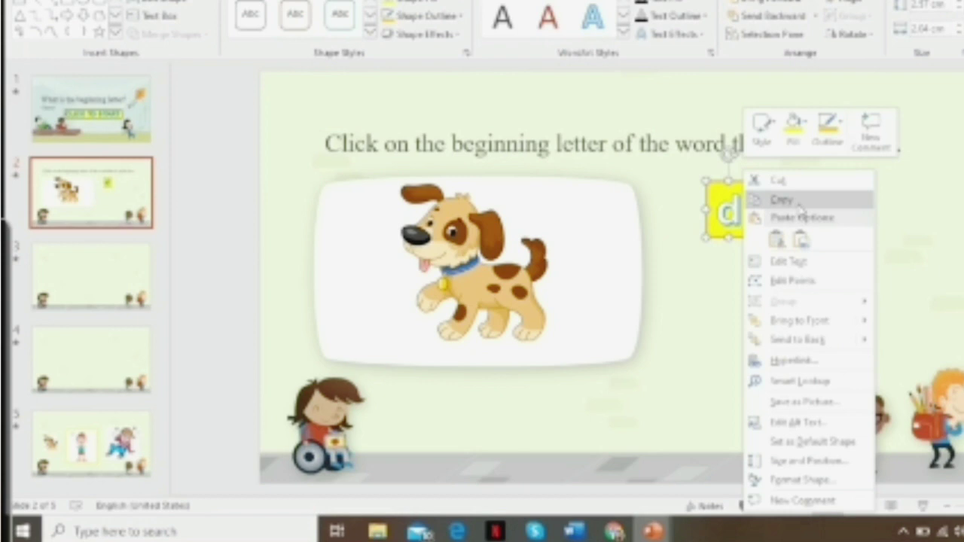
pyautogui.click(775, 194)
pyautogui.click(788, 262)
pyautogui.rightClick(789, 262)
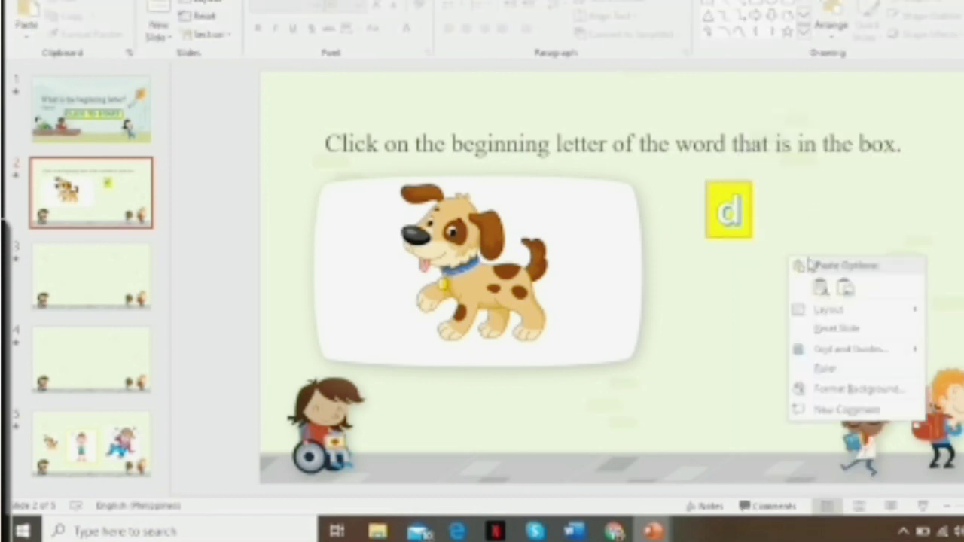
pyautogui.click(844, 286)
pyautogui.moveTo(648, 315); pyautogui.dragTo(749, 328)
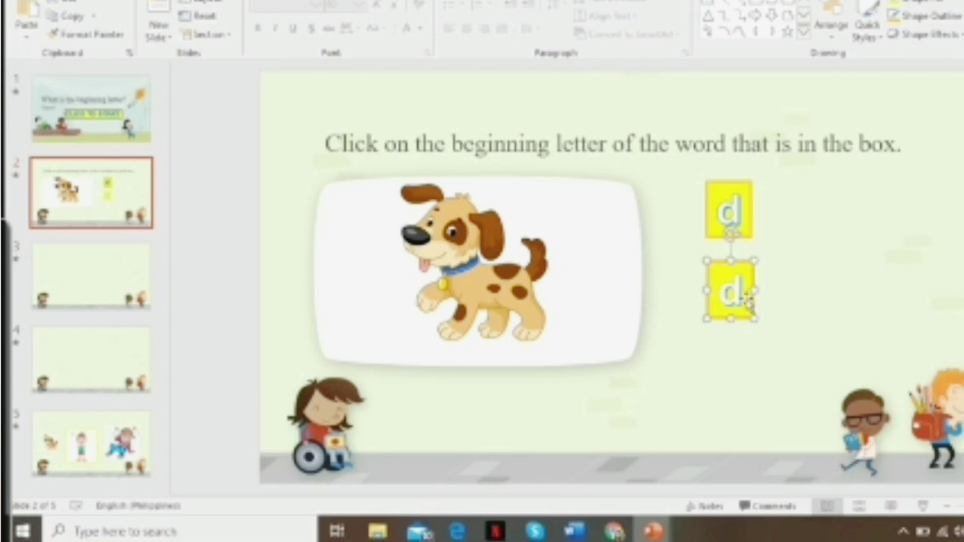
pyautogui.doubleClick(742, 295)
pyautogui.click(753, 204)
pyautogui.click(735, 295)
pyautogui.moveTo(759, 263); pyautogui.dragTo(765, 250)
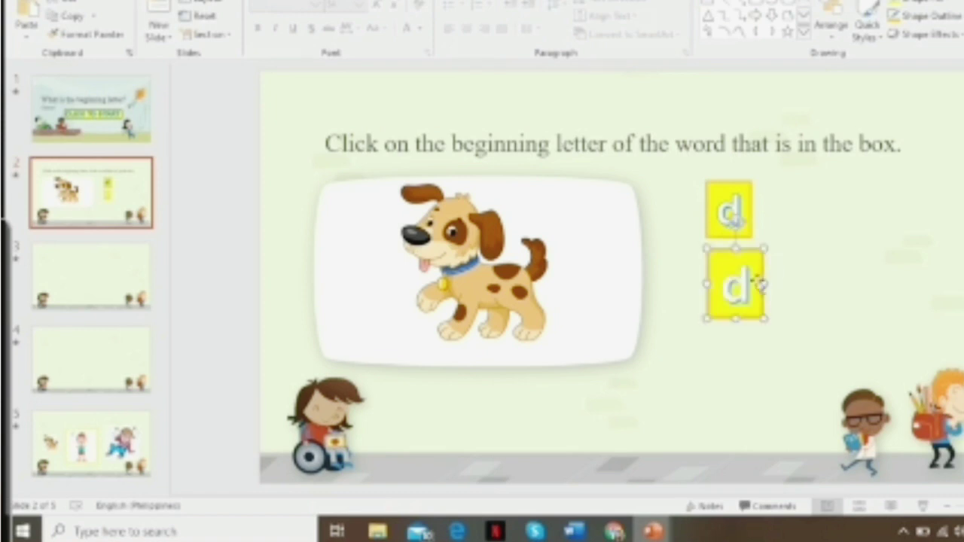
# - Change the upper box's letter to 'e' and place a duplicate beside it
pyautogui.click(719, 212)
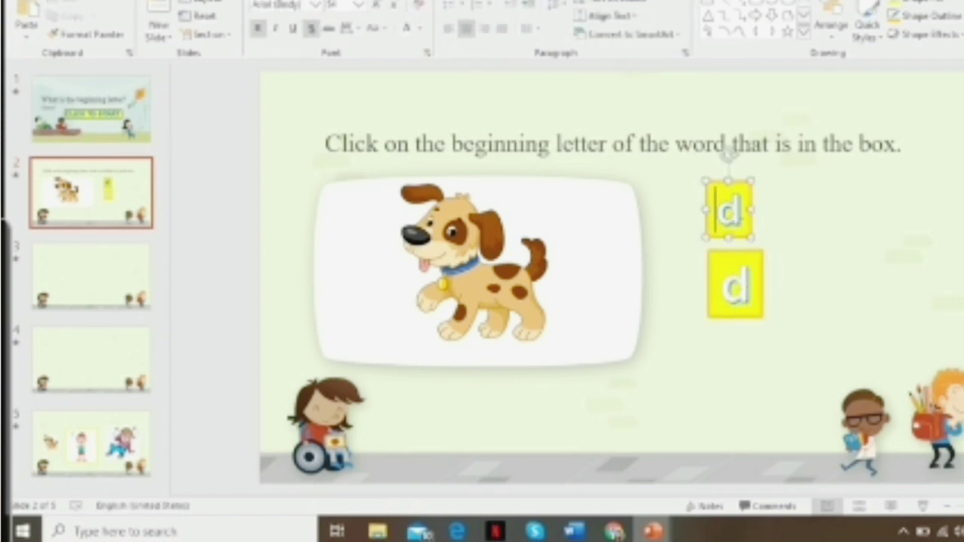
pyautogui.moveTo(718, 212); pyautogui.dragTo(742, 218)
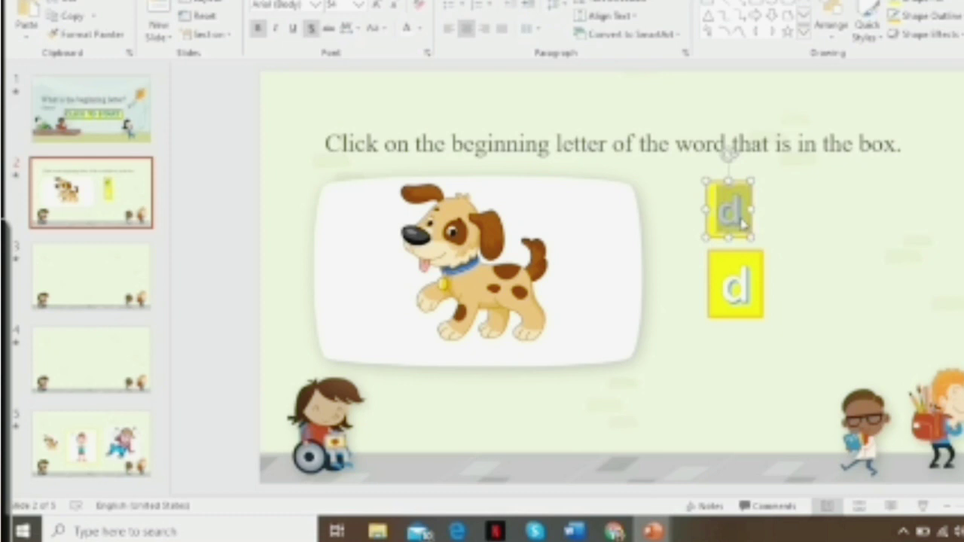
pyautogui.write('e')
pyautogui.click(749, 301)
pyautogui.click(755, 220)
pyautogui.hotkey('ctrl', 'c')
pyautogui.hotkey('ctrl', 'v')
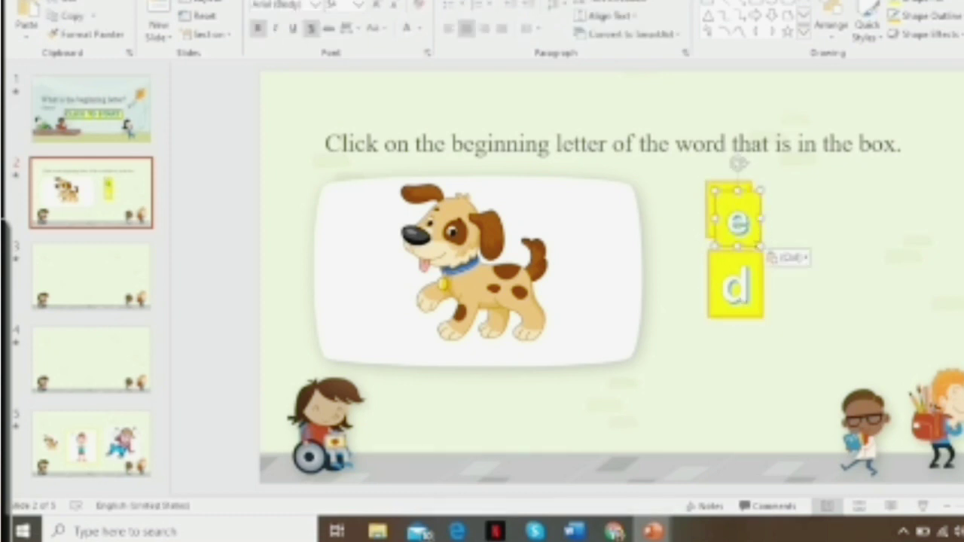
pyautogui.moveTo(750, 224); pyautogui.dragTo(778, 215)
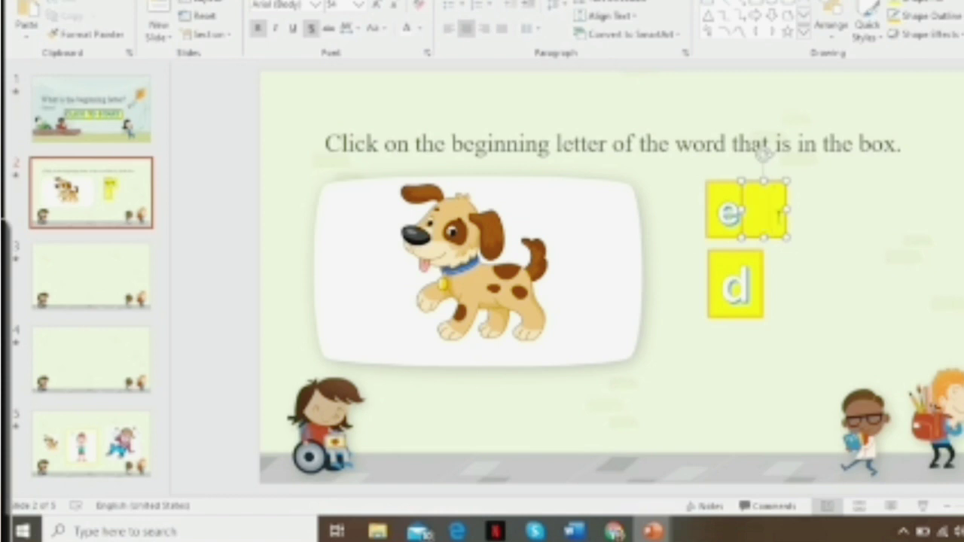
# - Make the new boxes read 'g' and 'r', arrange them, and restore the accidentally deleted 'e' box
pyautogui.write('g')
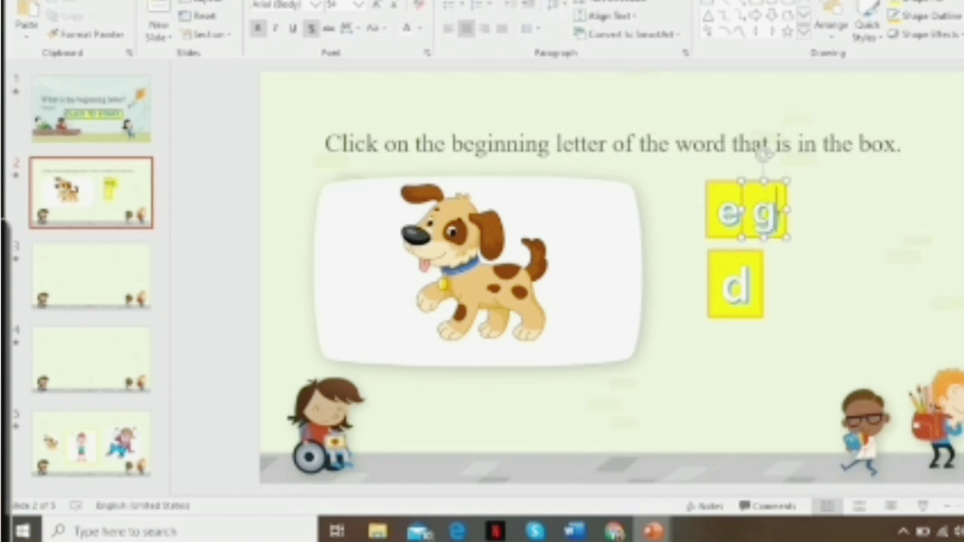
pyautogui.click(811, 258)
pyautogui.moveTo(727, 212); pyautogui.dragTo(857, 287)
pyautogui.click(868, 286)
pyautogui.press('BackSpace')
pyautogui.write('r')
pyautogui.moveTo(787, 239); pyautogui.dragTo(878, 244)
pyautogui.click(751, 226)
pyautogui.press('Delete')
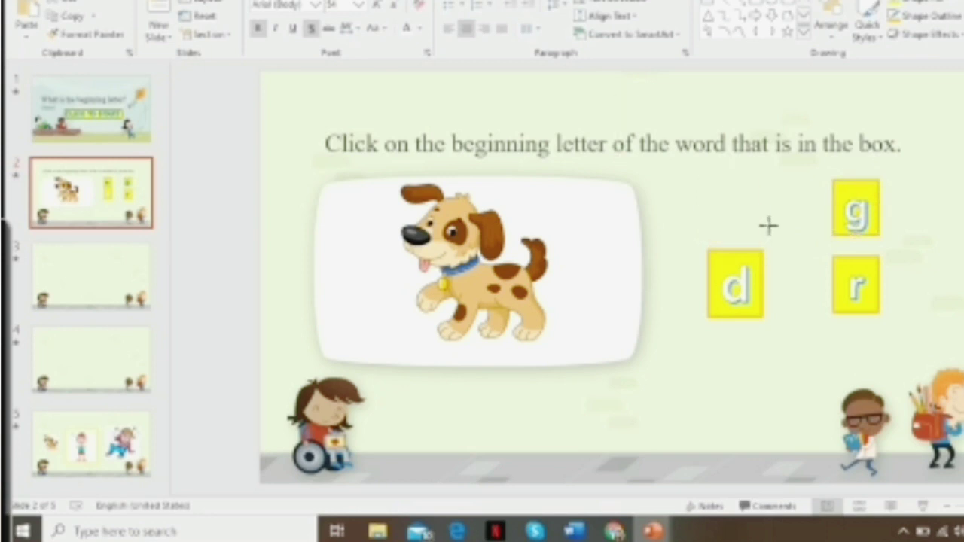
pyautogui.hotkey('ctrl', 'z')
# - Add a 'CORRECT!' outline-text WordArt heading near the top of blank slide 3
pyautogui.click(766, 317)
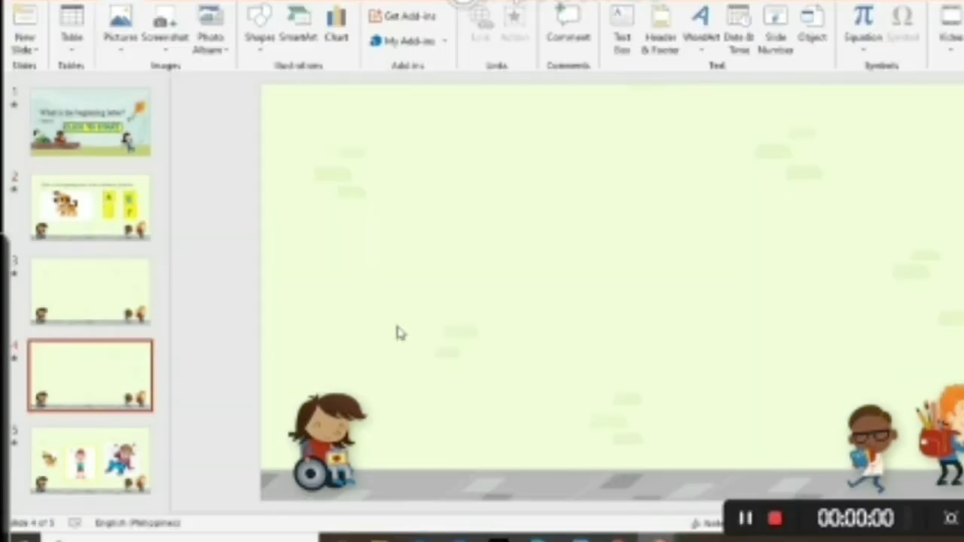
pyautogui.click(84, 194)
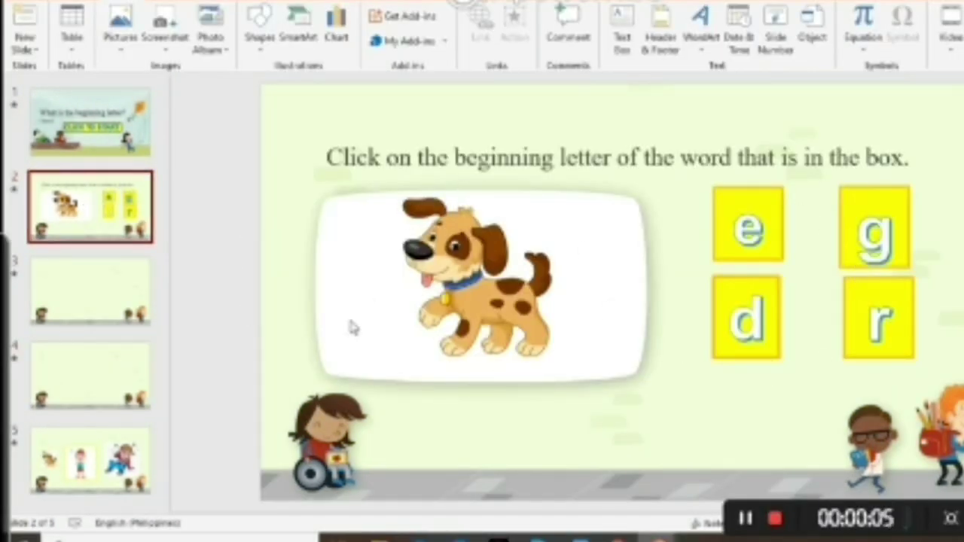
pyautogui.click(117, 318)
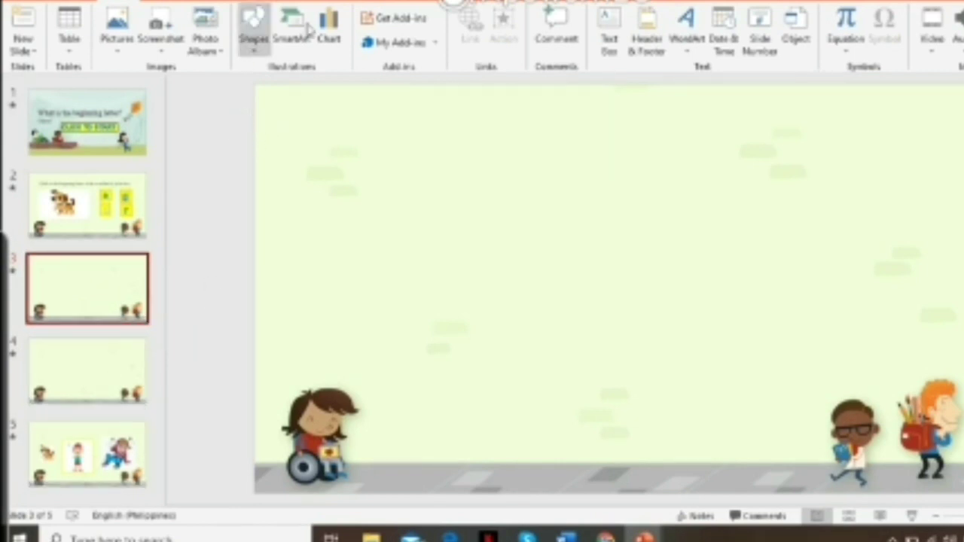
pyautogui.click(689, 45)
pyautogui.click(780, 130)
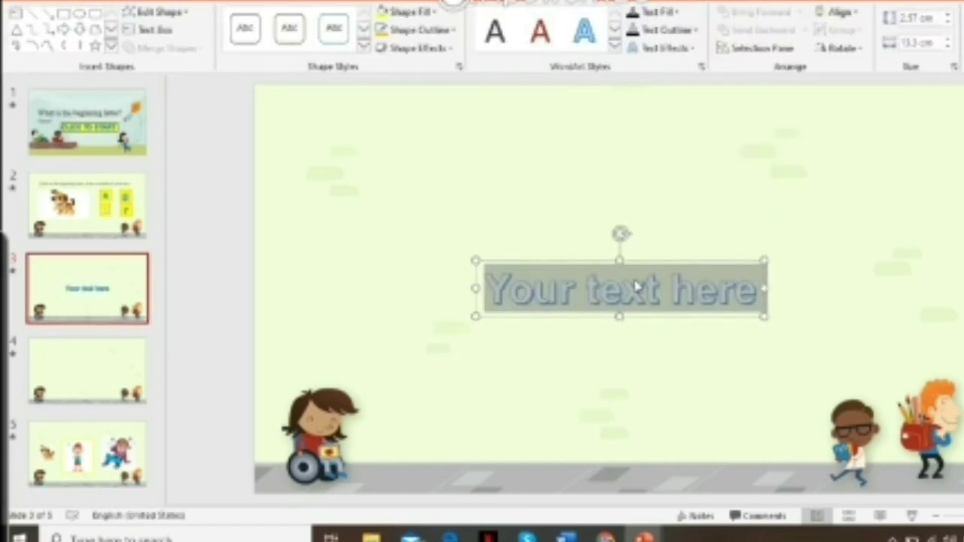
pyautogui.write('CORRECT')
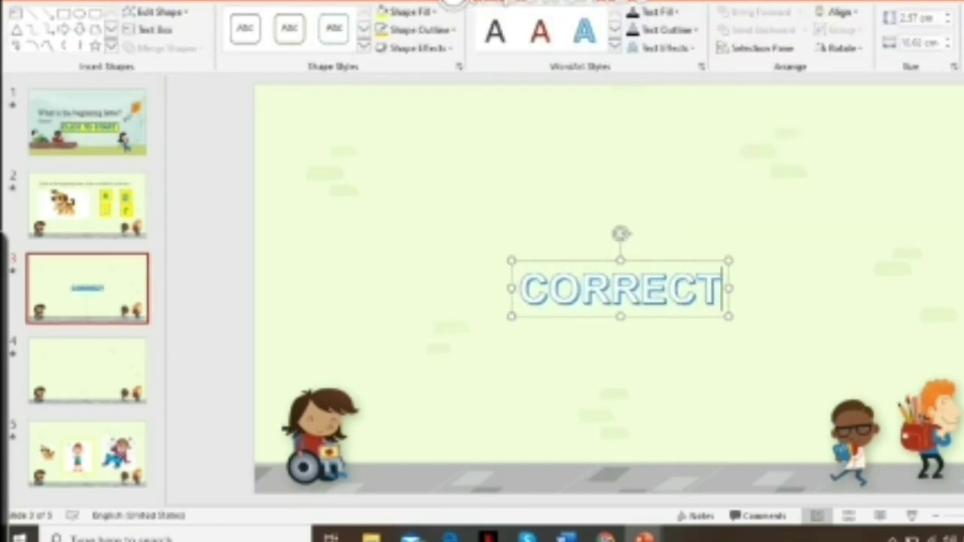
pyautogui.write('!')
pyautogui.moveTo(593, 318); pyautogui.dragTo(595, 189)
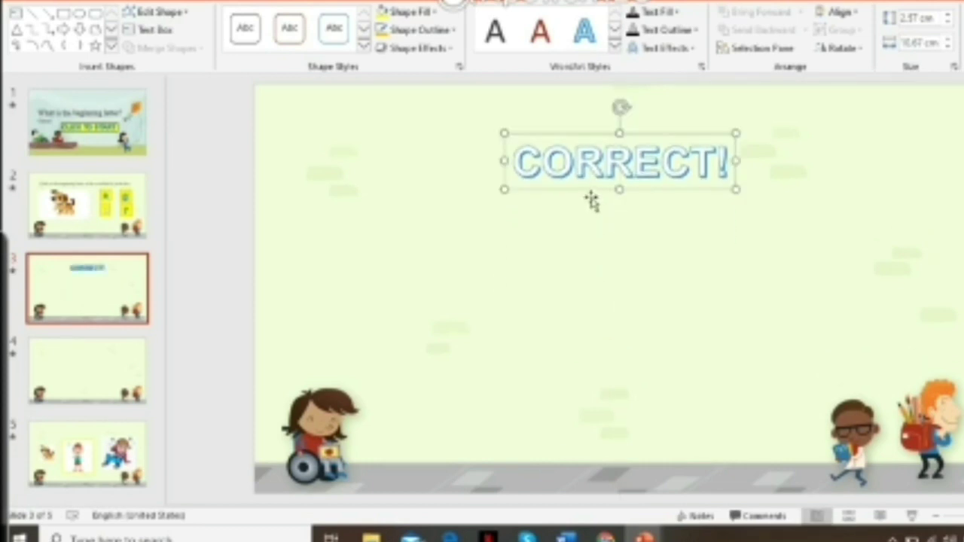
pyautogui.click(239, 325)
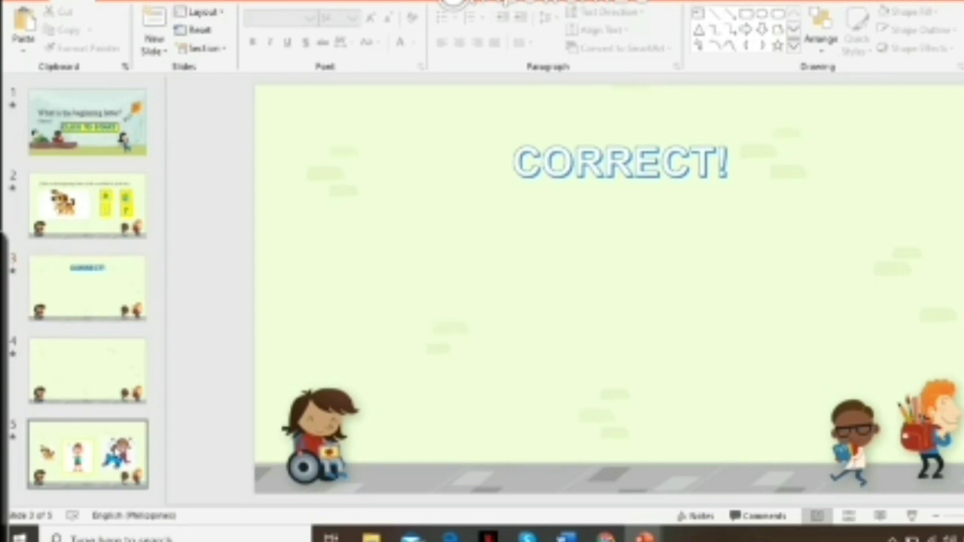
# - Copy the thumbs-up boy picture from slide 5 and centre it under CORRECT! on slide 3
pyautogui.click(88, 454)
pyautogui.click(612, 344)
pyautogui.hotkey('ctrl', 'c')
pyautogui.click(86, 286)
pyautogui.hotkey('ctrl', 'v')
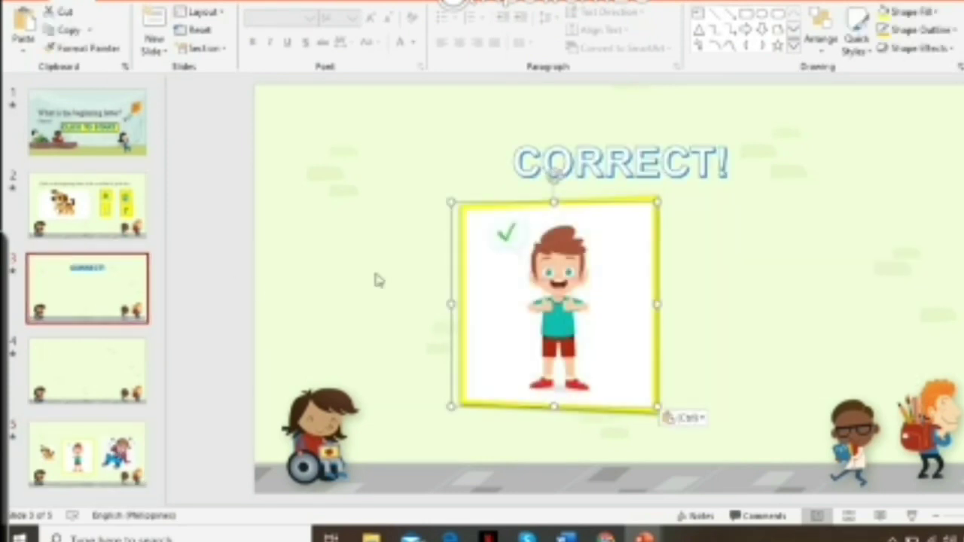
pyautogui.moveTo(557, 316); pyautogui.dragTo(612, 316)
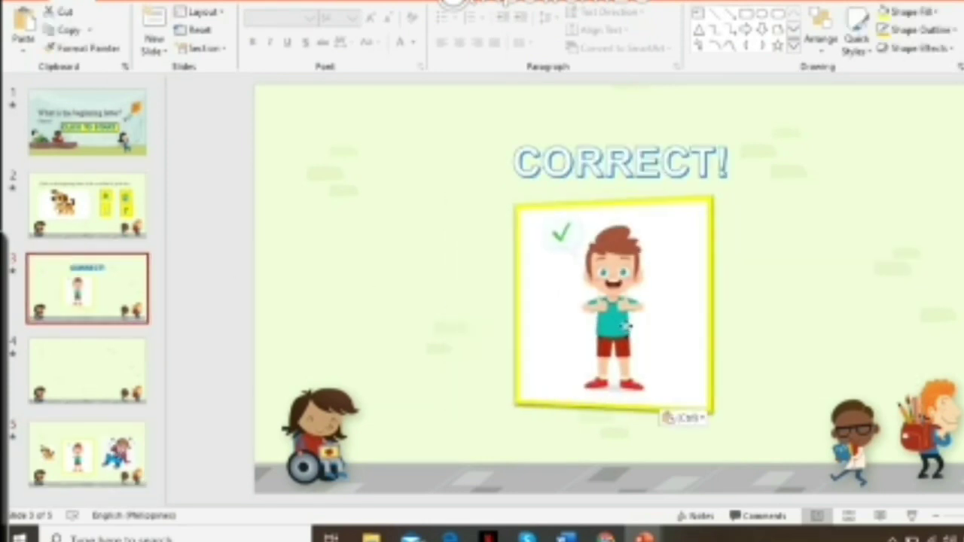
pyautogui.click(241, 232)
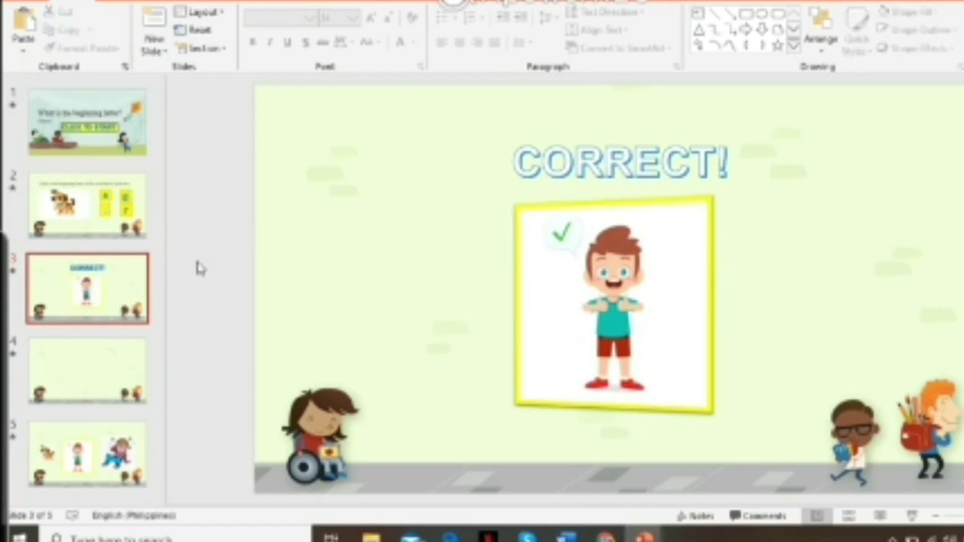
# - Enlarge the CORRECT! heading text and move the boy picture slightly lower
pyautogui.click(590, 172)
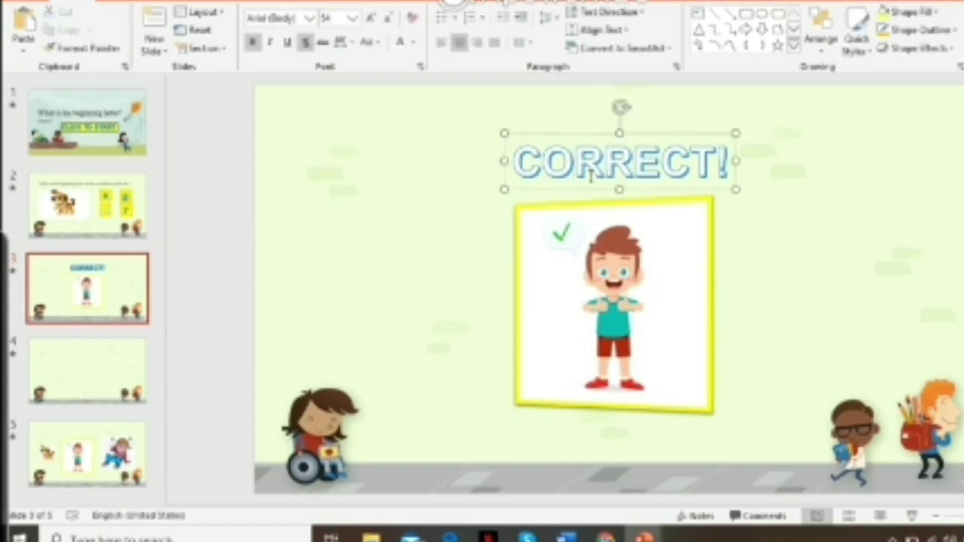
pyautogui.hotkey('ctrl', 'a')
pyautogui.hotkey('ctrl', ']')
pyautogui.hotkey('ctrl', ']')
pyautogui.hotkey('ctrl', ']')
pyautogui.hotkey('ctrl', ']')
pyautogui.hotkey('ctrl', ']')
pyautogui.hotkey('ctrl', ']')
pyautogui.hotkey('ctrl', ']')
pyautogui.hotkey('ctrl', ']')
pyautogui.hotkey('ctrl', ']')
pyautogui.hotkey('ctrl', ']')
pyautogui.hotkey('ctrl', ']')
pyautogui.hotkey('ctrl', ']')
pyautogui.hotkey('ctrl', ']')
pyautogui.hotkey('ctrl', ']')
pyautogui.hotkey('ctrl', ']')
pyautogui.hotkey('ctrl', ']')
pyautogui.hotkey('ctrl', ']')
pyautogui.hotkey('ctrl', ']')
pyautogui.hotkey('ctrl', ']')
pyautogui.hotkey('ctrl', ']')
pyautogui.moveTo(631, 324); pyautogui.dragTo(631, 357)
pyautogui.click(249, 271)
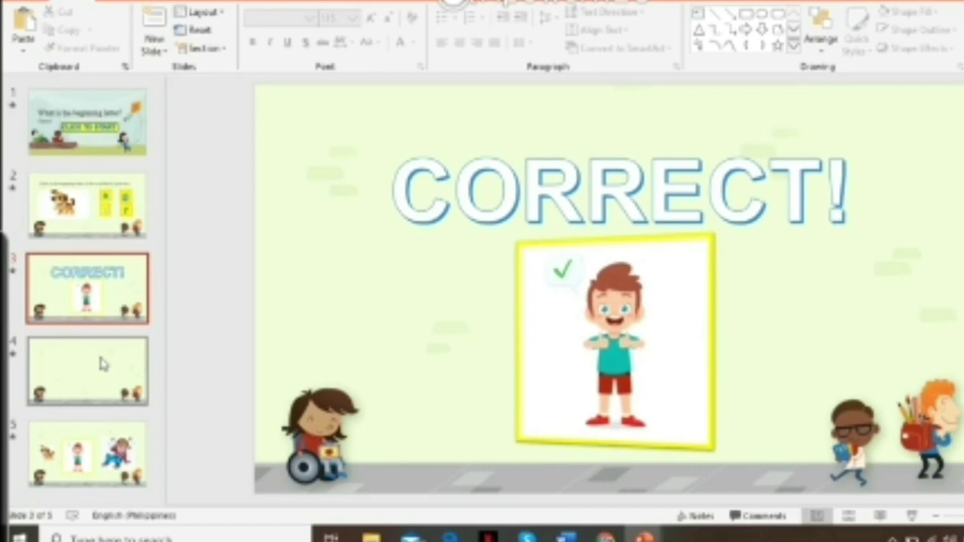
# - Place the dizzy boy picture from slide 5 centred on slide 4, then select slide 3's CORRECT! heading
pyautogui.click(128, 383)
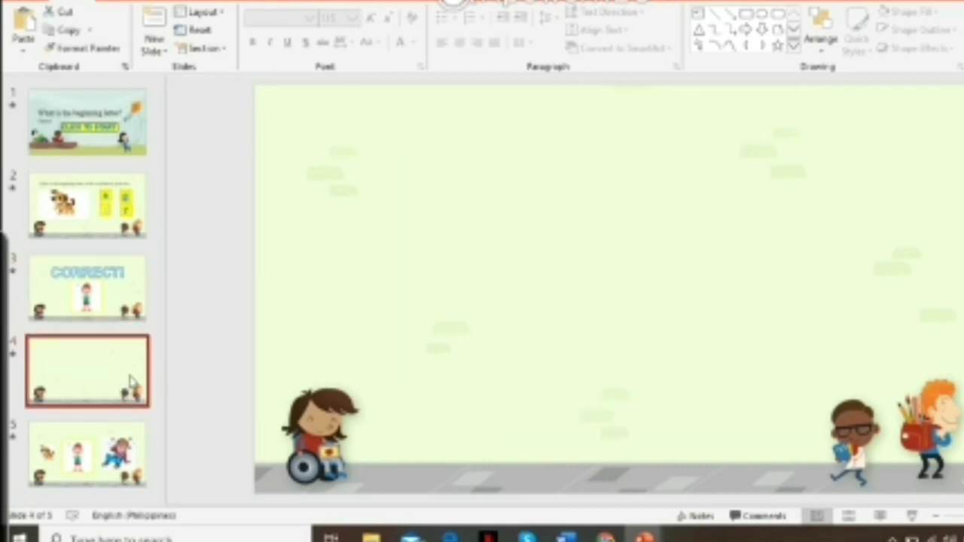
pyautogui.click(113, 443)
pyautogui.click(836, 336)
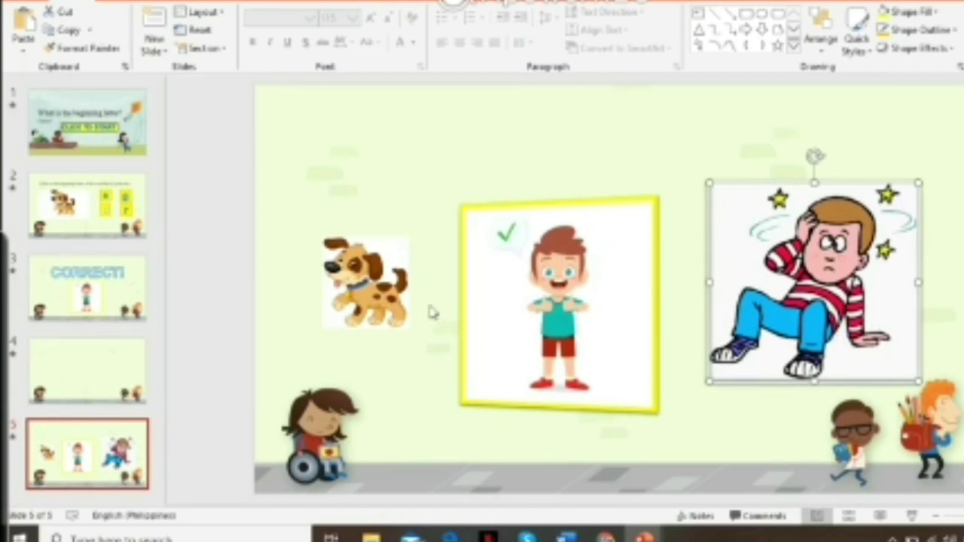
pyautogui.click(117, 352)
pyautogui.hotkey('ctrl', 'v')
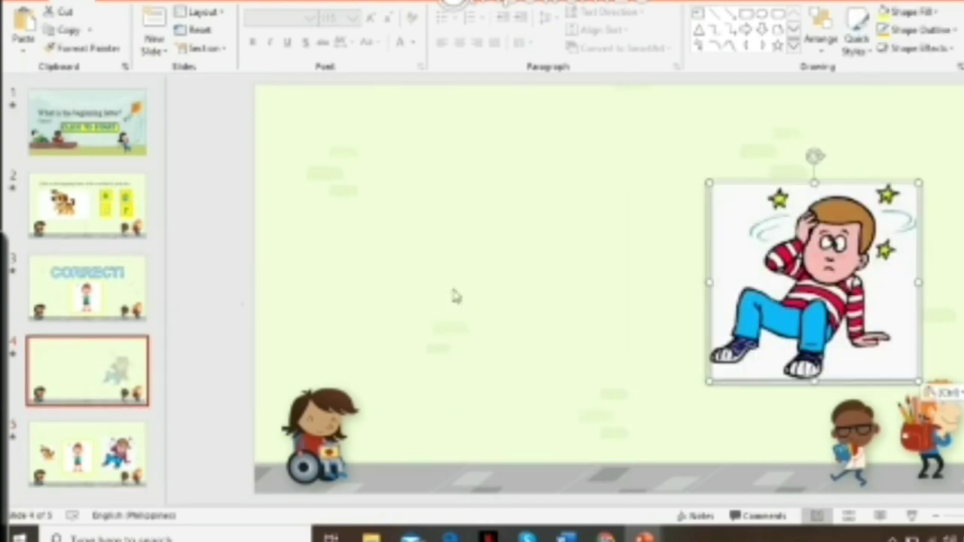
pyautogui.moveTo(814, 282); pyautogui.dragTo(620, 317)
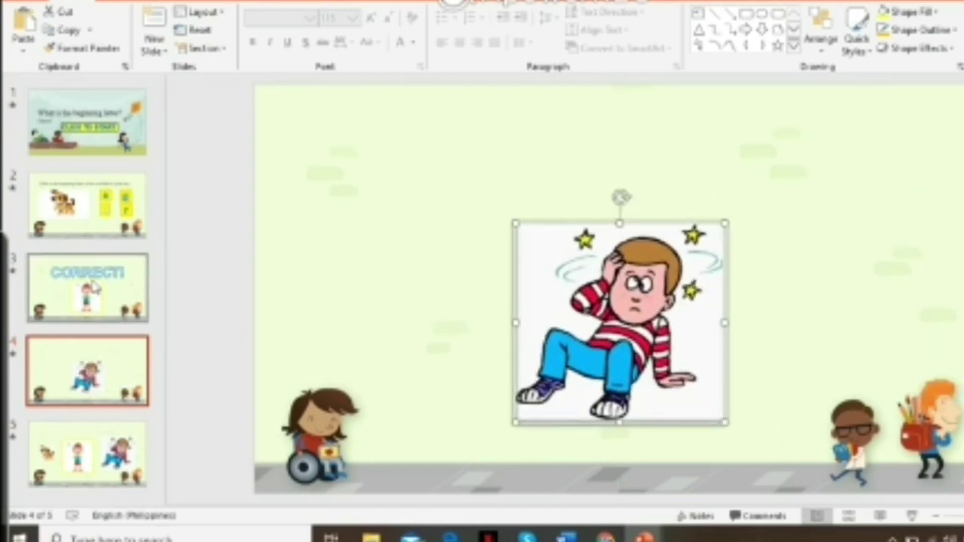
pyautogui.click(87, 288)
pyautogui.click(537, 174)
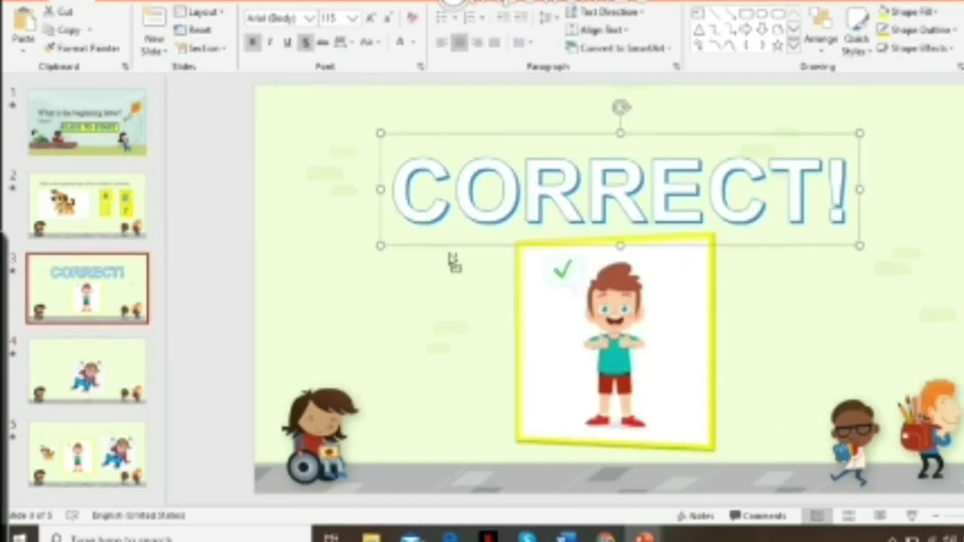
# - Paste the heading onto slide 4 and retype it as 'TRY AGAIN!'
pyautogui.click(113, 368)
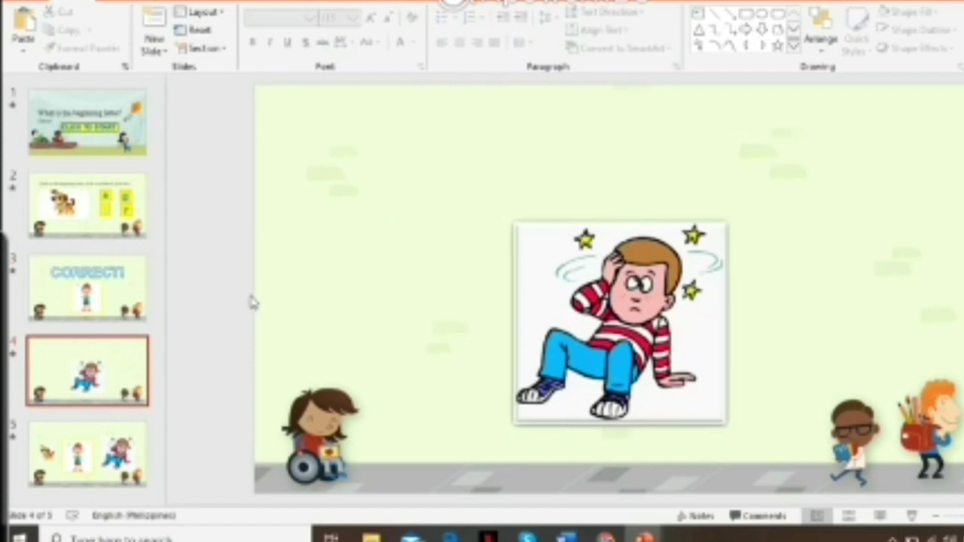
pyautogui.hotkey('ctrl', 'v')
pyautogui.tripleClick(595, 194)
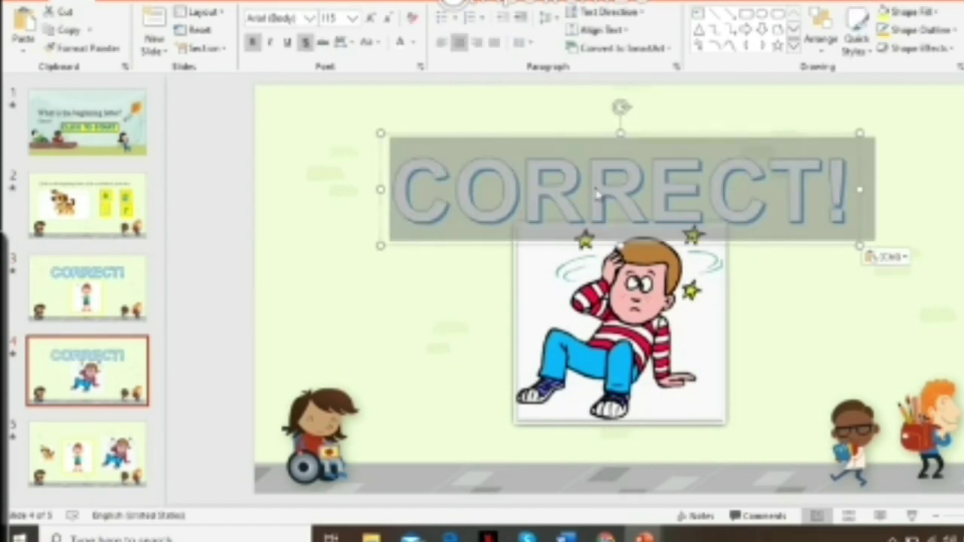
pyautogui.write('TRY AGAIN!')
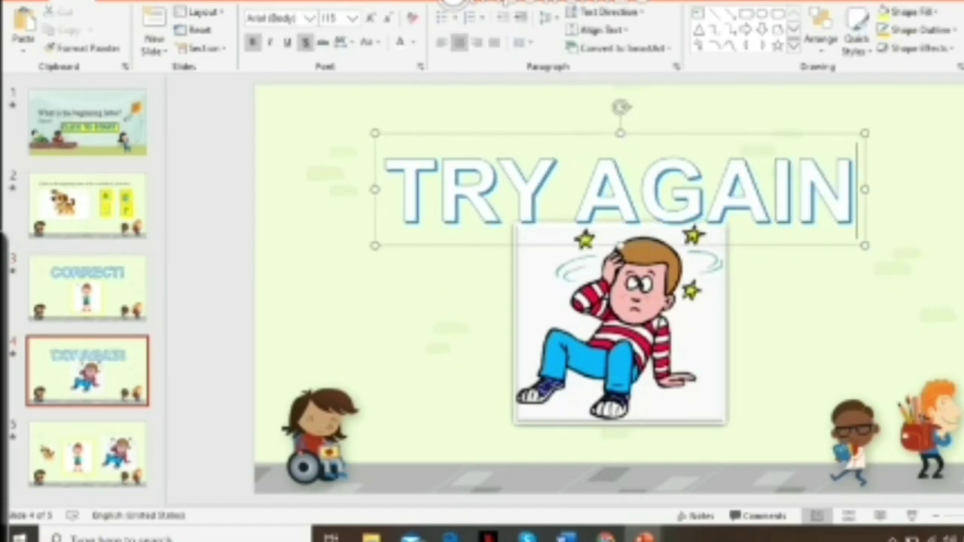
# - Nudge the dizzy boy picture slightly down and return to the title slide
pyautogui.doubleClick(648, 352)
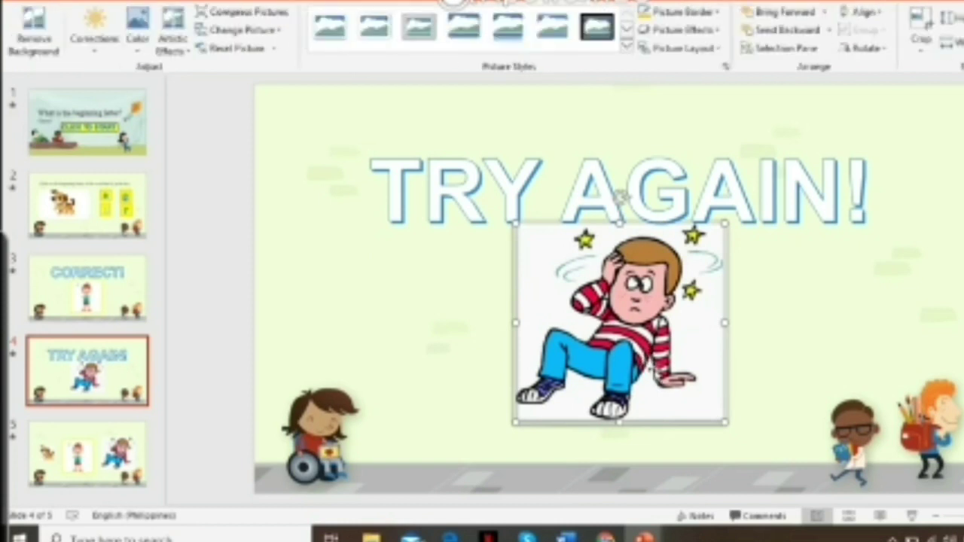
pyautogui.press('Down')
pyautogui.press('Down')
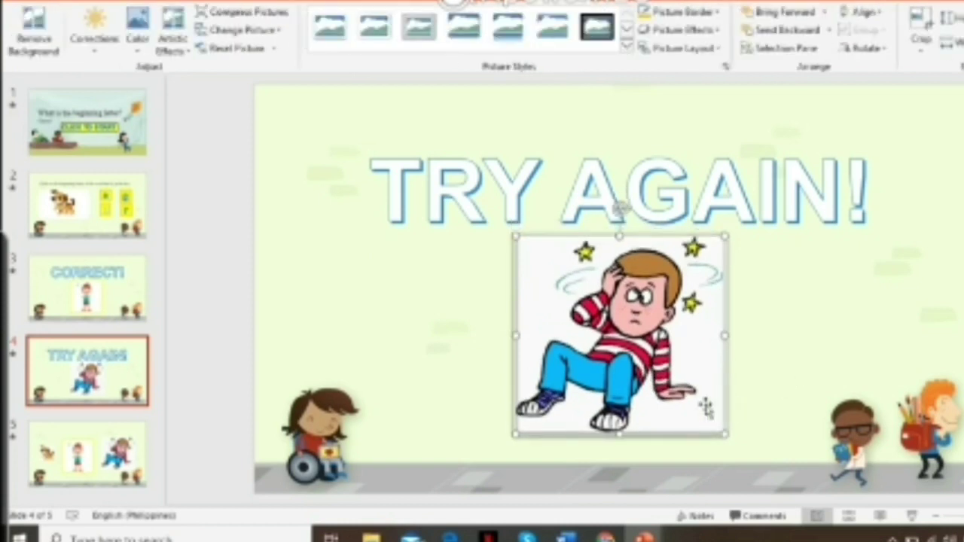
pyautogui.click(190, 324)
pyautogui.press('Home')
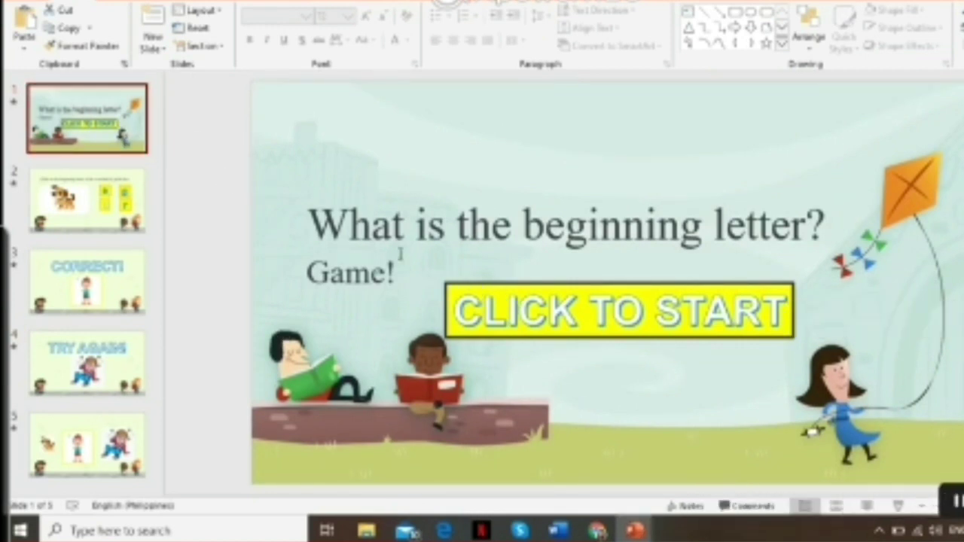
# - Give the CLICK TO START box a click action hyperlinking to slide 2, the dog question
pyautogui.click(497, 296)
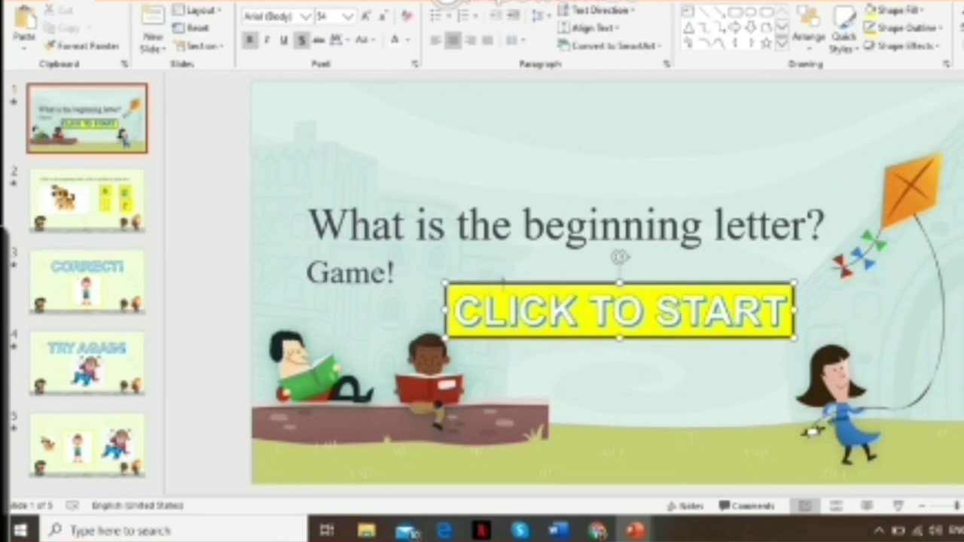
pyautogui.click(499, 286)
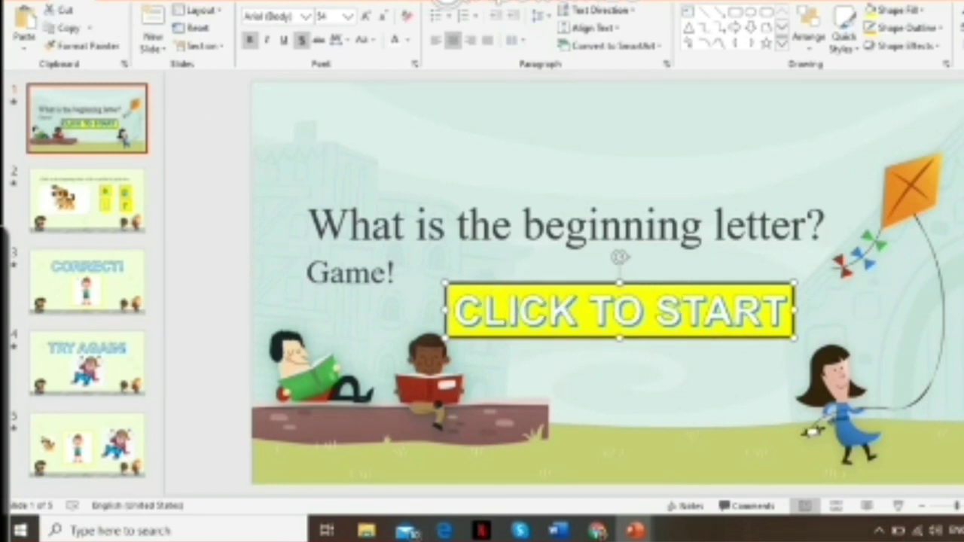
pyautogui.click(126, 4)
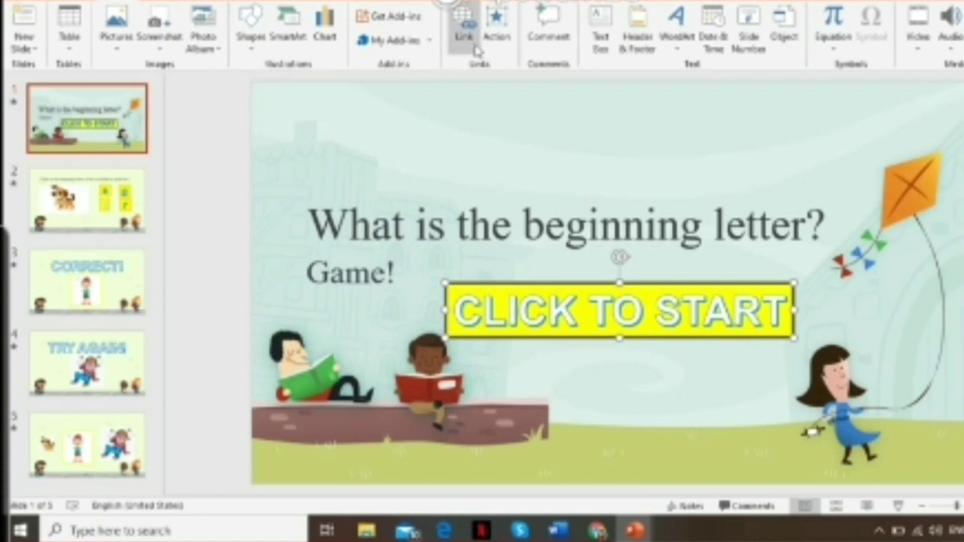
pyautogui.click(507, 44)
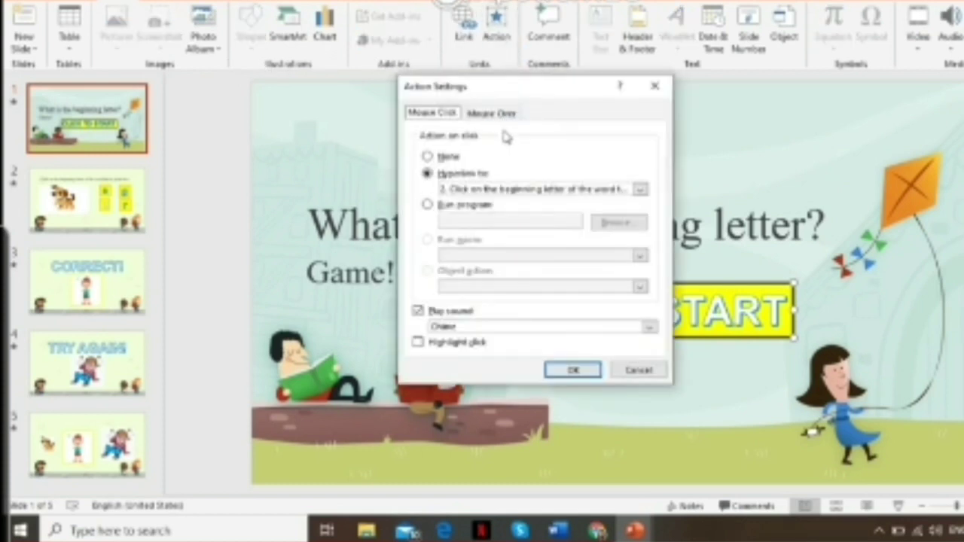
pyautogui.click(477, 178)
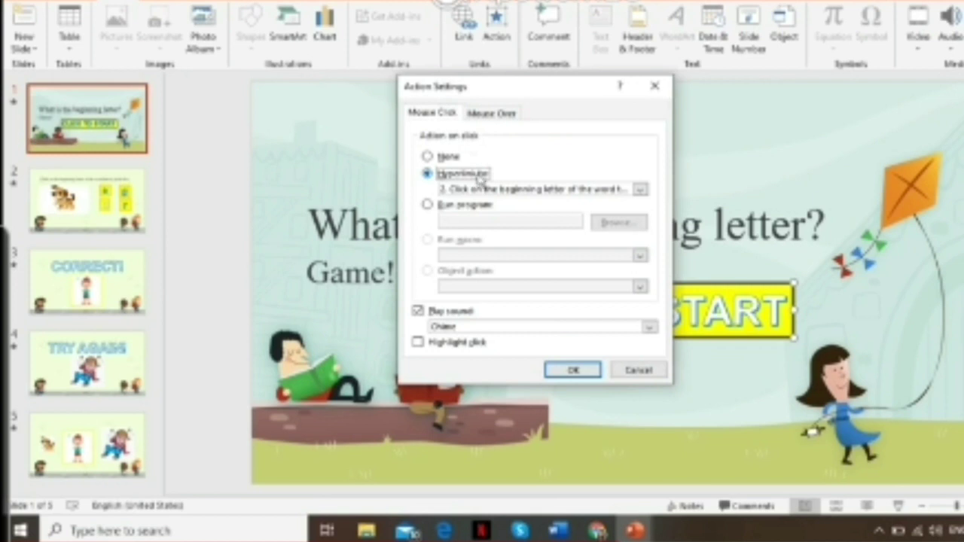
pyautogui.click(639, 189)
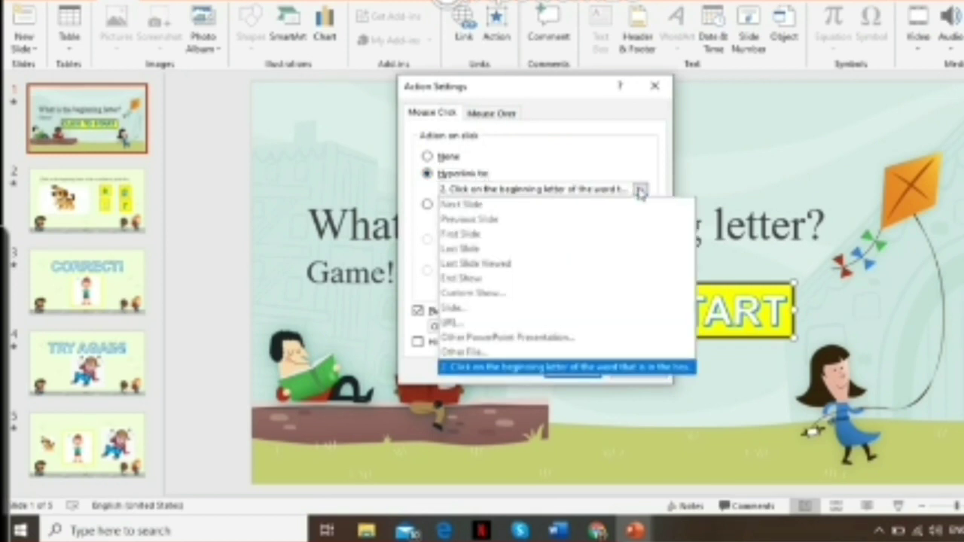
pyautogui.click(476, 315)
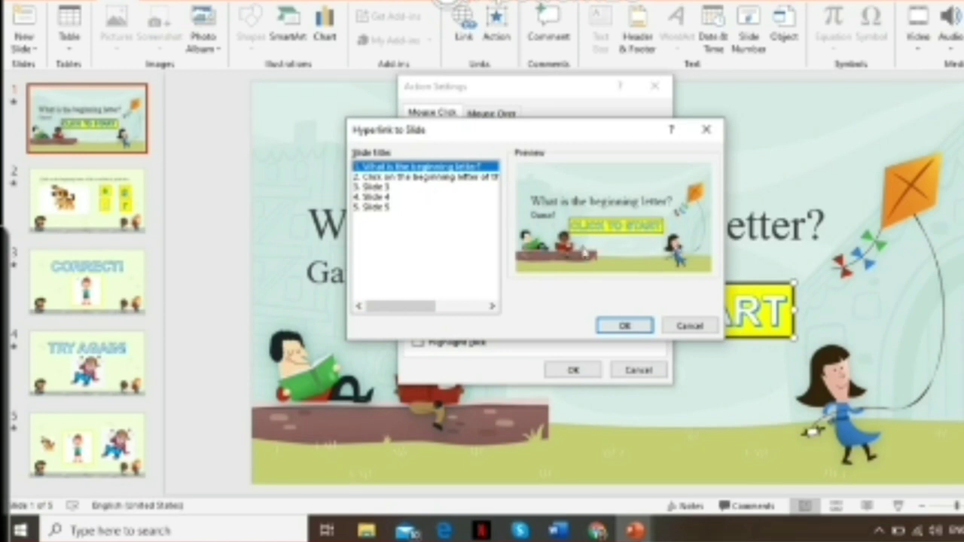
pyautogui.click(433, 177)
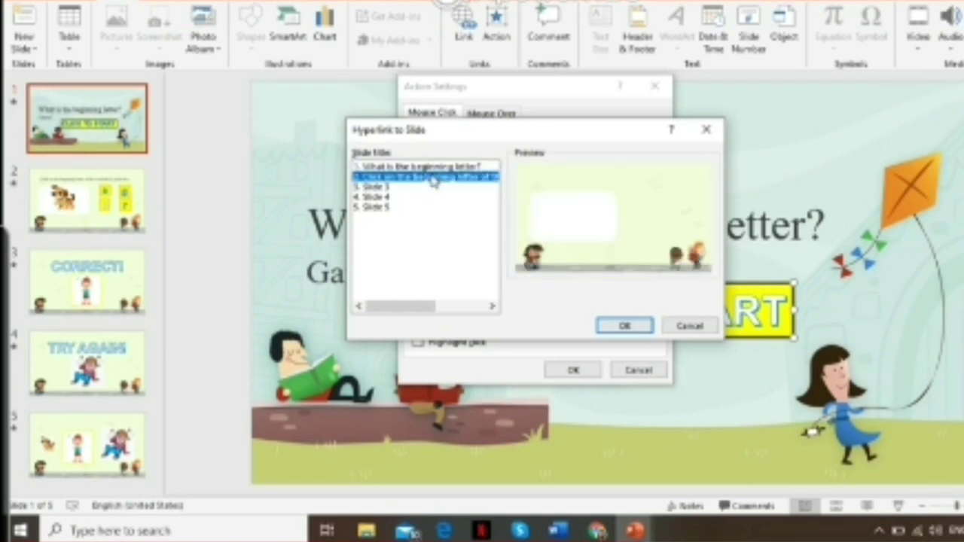
pyautogui.click(620, 325)
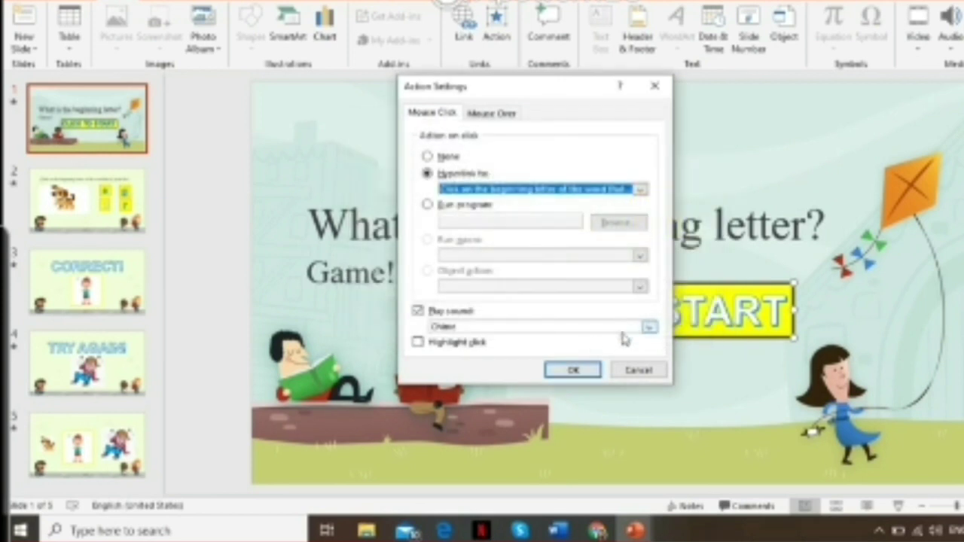
pyautogui.click(571, 371)
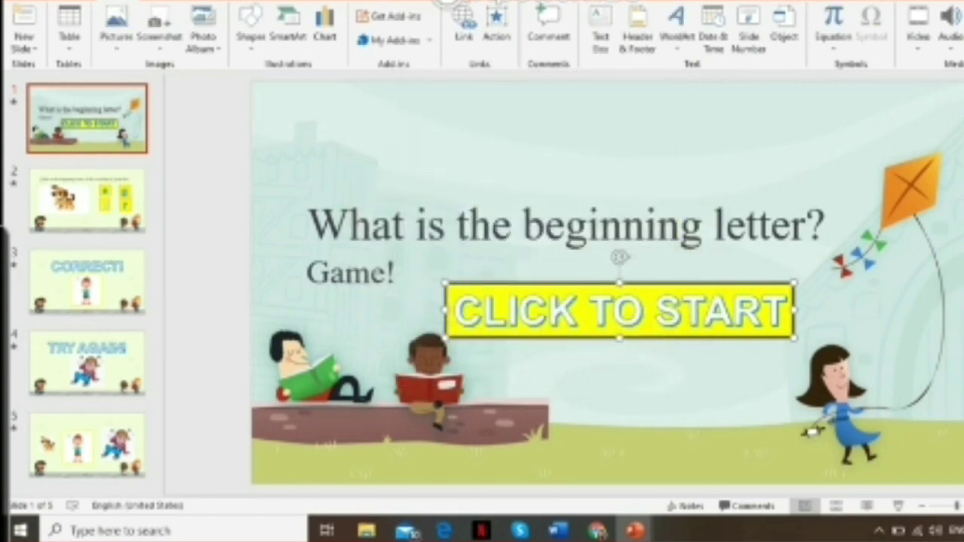
pyautogui.press('Escape')
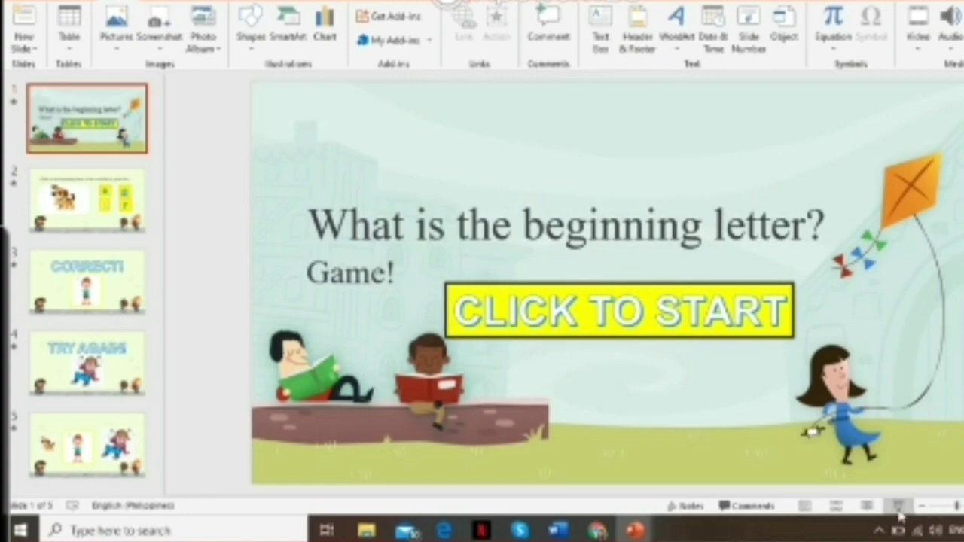
# - Run the slide show and click CLICK TO START to reach the dog question
pyautogui.click(897, 505)
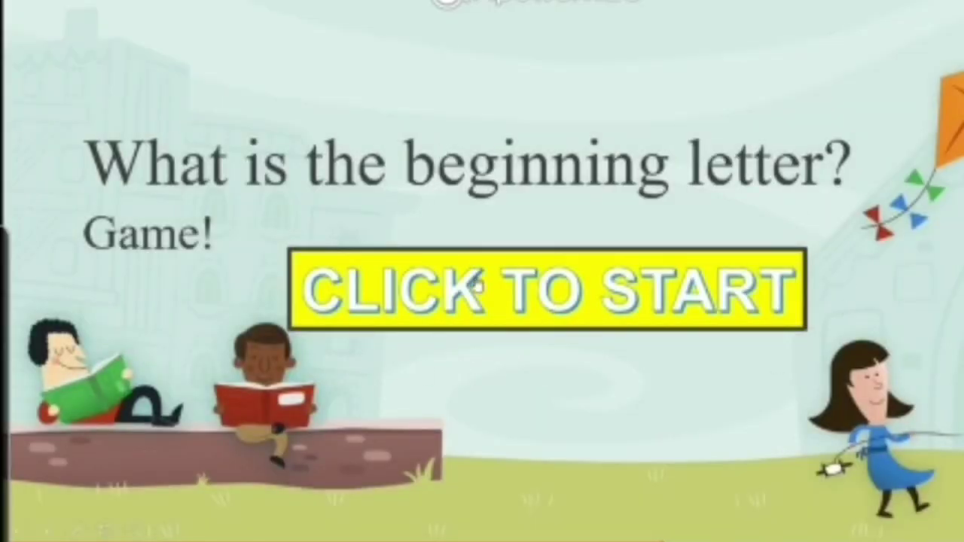
pyautogui.click(476, 286)
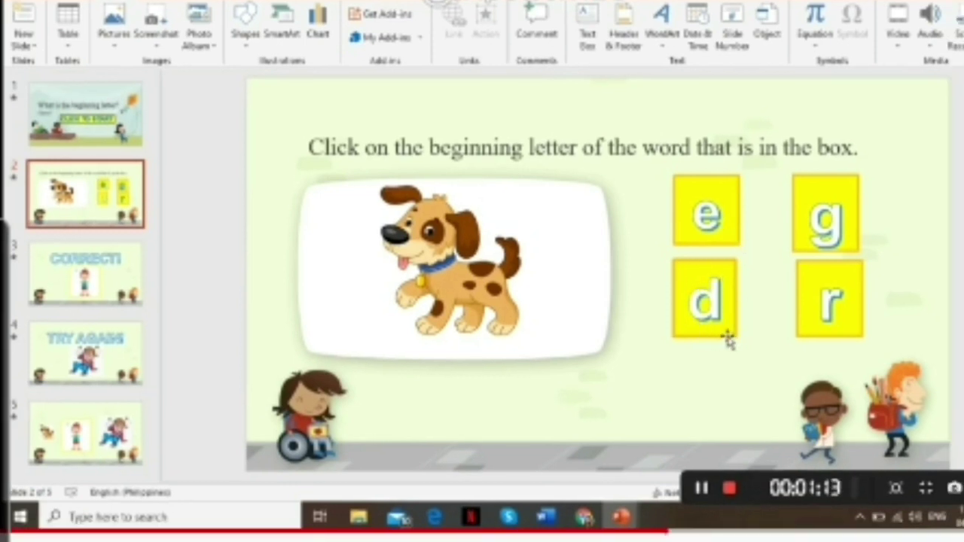
# - Link the d letter box to slide 3, CORRECT!, with an Applause click sound
pyautogui.click(727, 338)
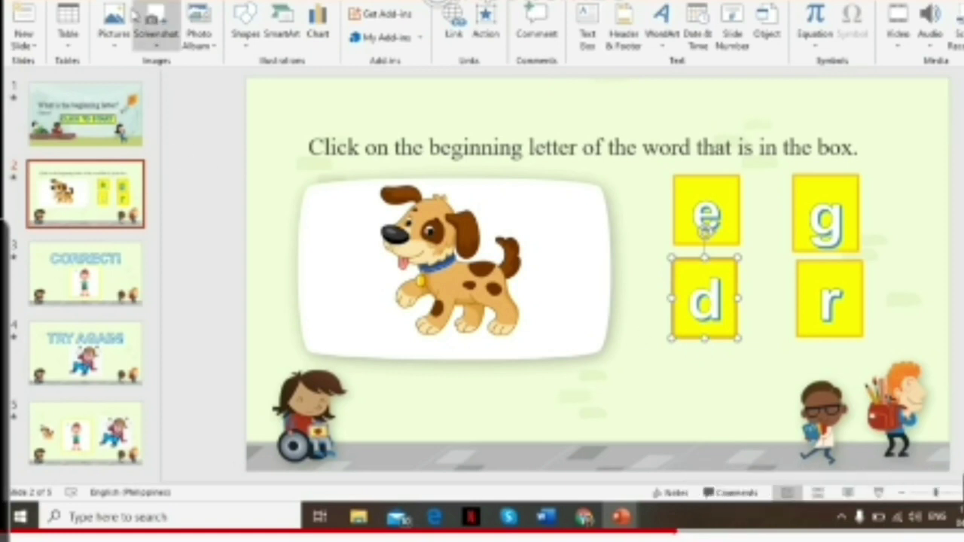
pyautogui.click(495, 39)
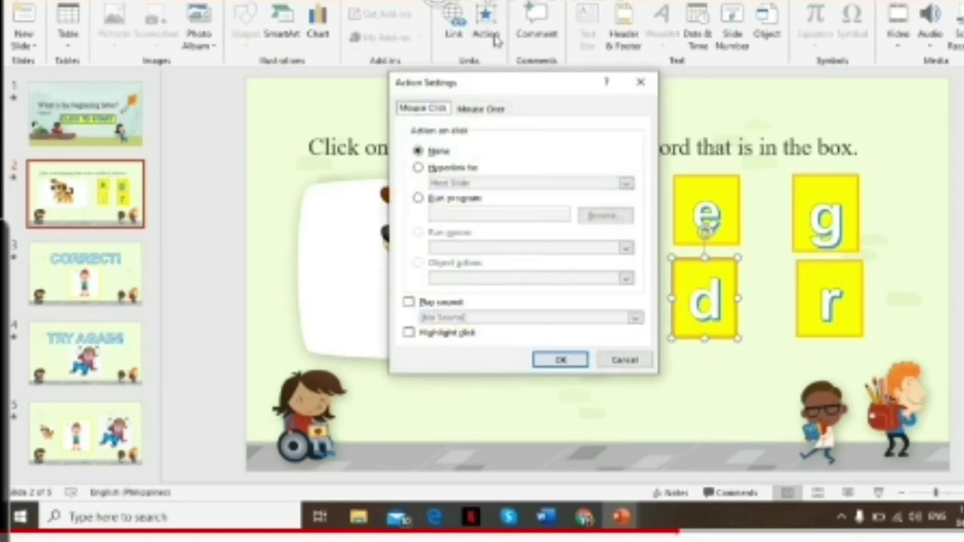
pyautogui.click(450, 169)
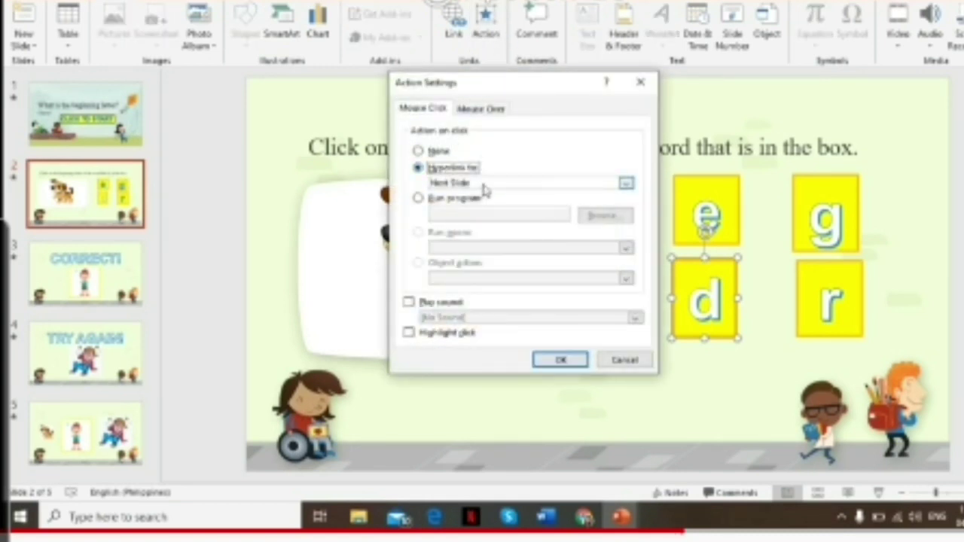
pyautogui.click(485, 185)
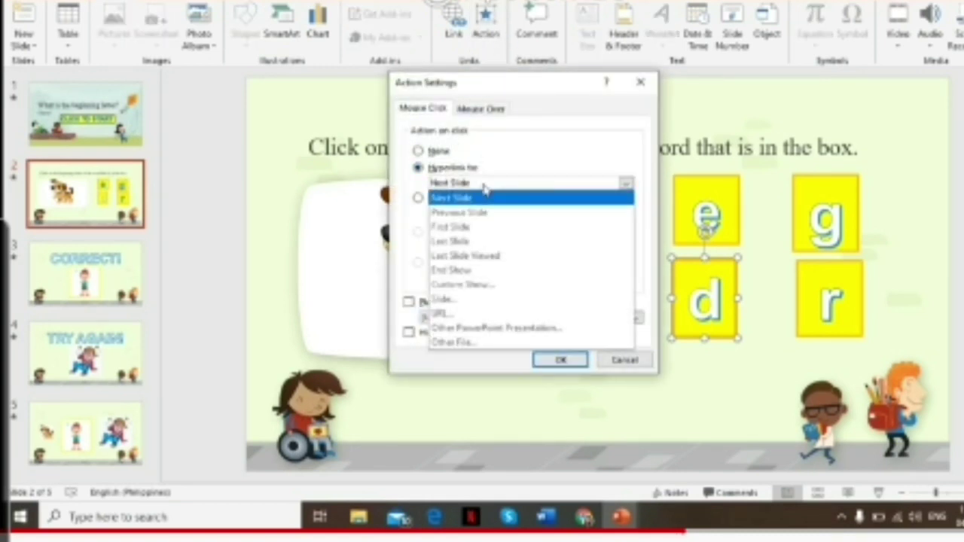
pyautogui.click(461, 301)
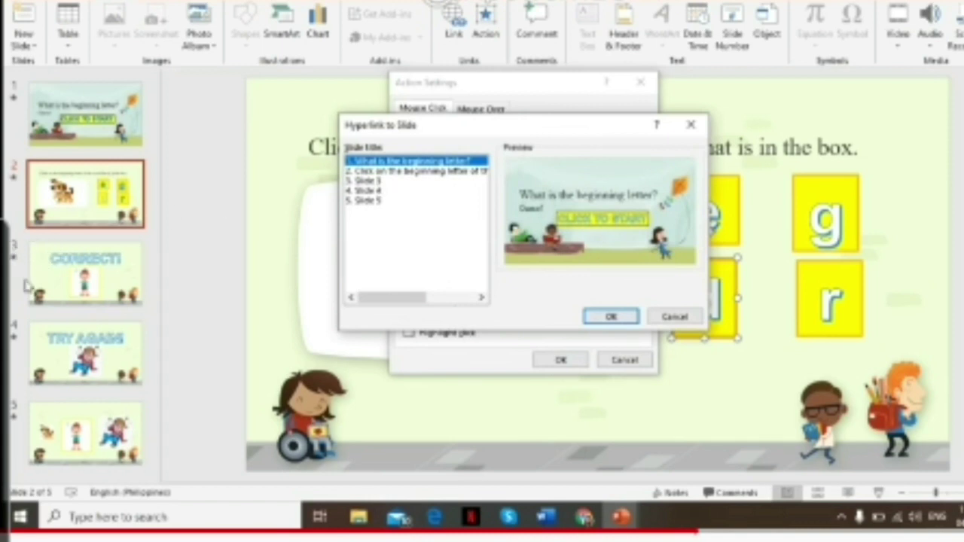
pyautogui.click(359, 182)
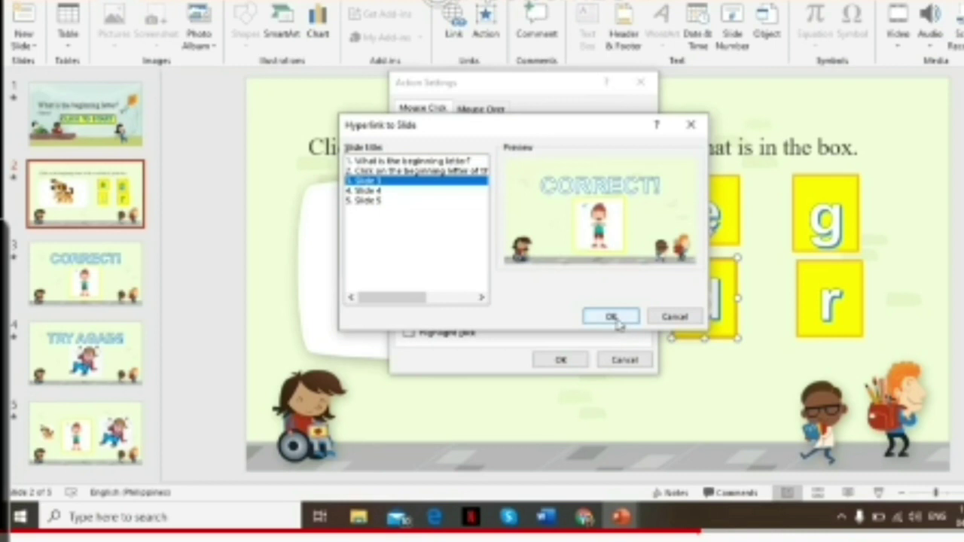
pyautogui.click(611, 317)
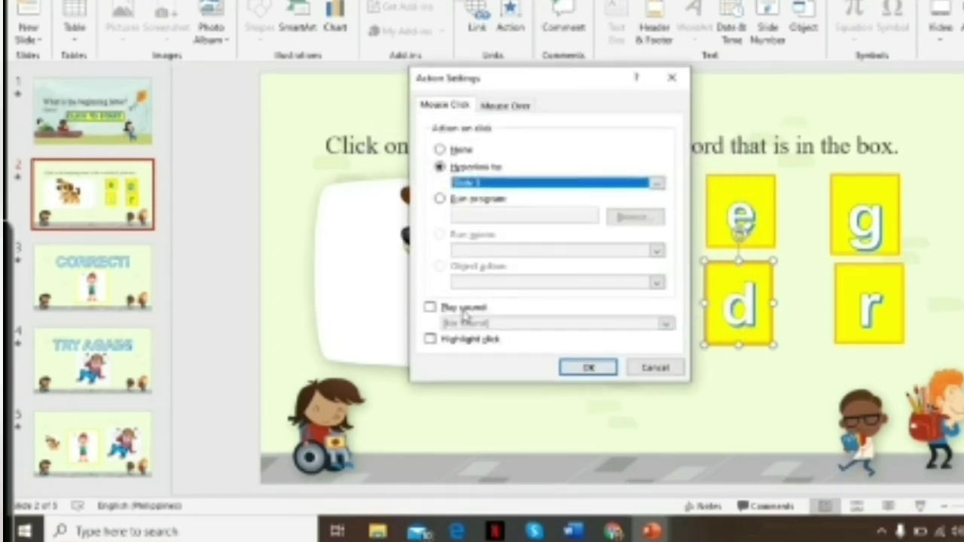
pyautogui.click(464, 312)
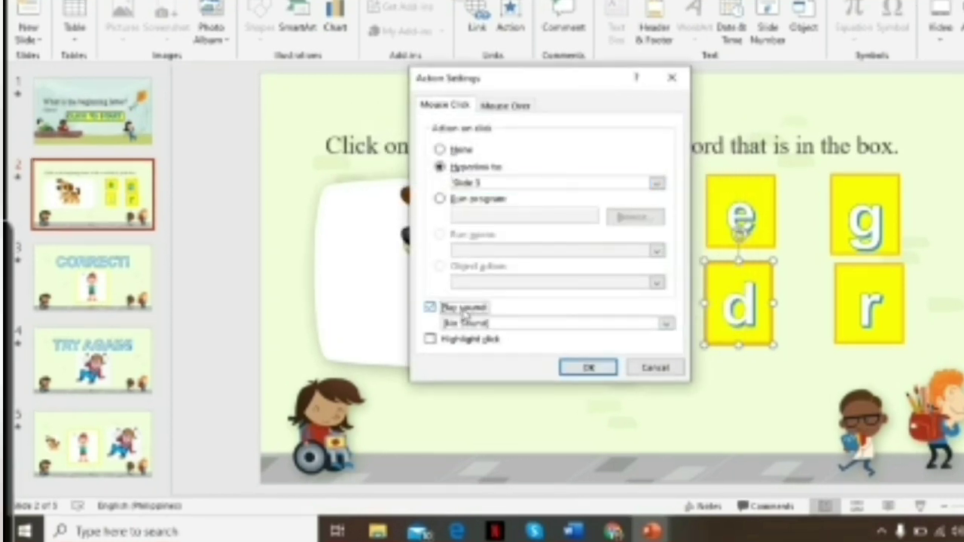
pyautogui.click(509, 330)
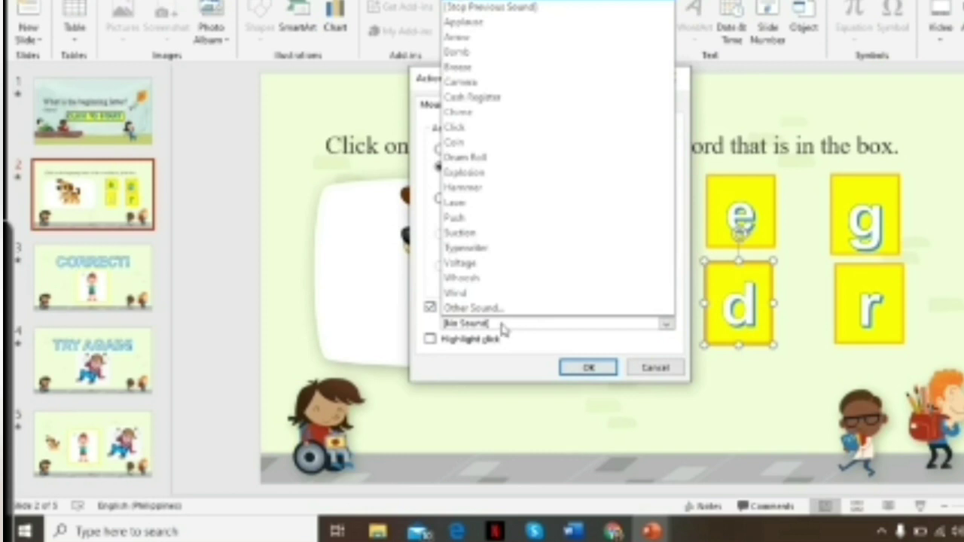
pyautogui.click(514, 29)
pyautogui.click(610, 372)
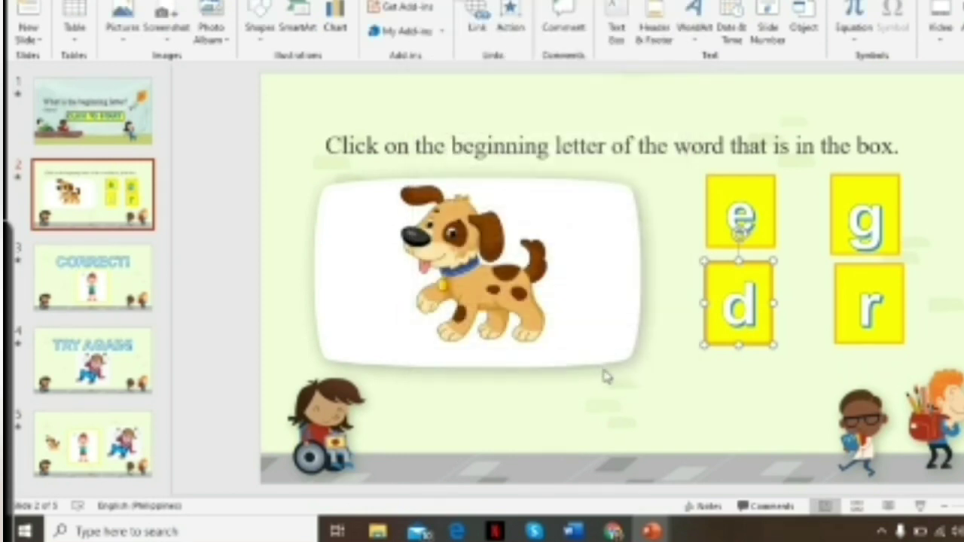
# - Check the CORRECT! slide, then return to the dog question slide
pyautogui.click(694, 353)
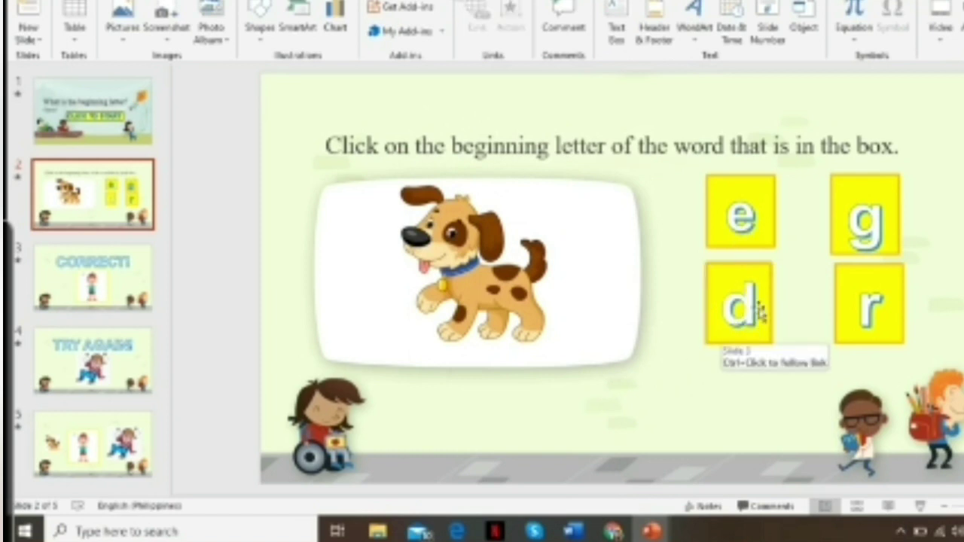
pyautogui.click(95, 276)
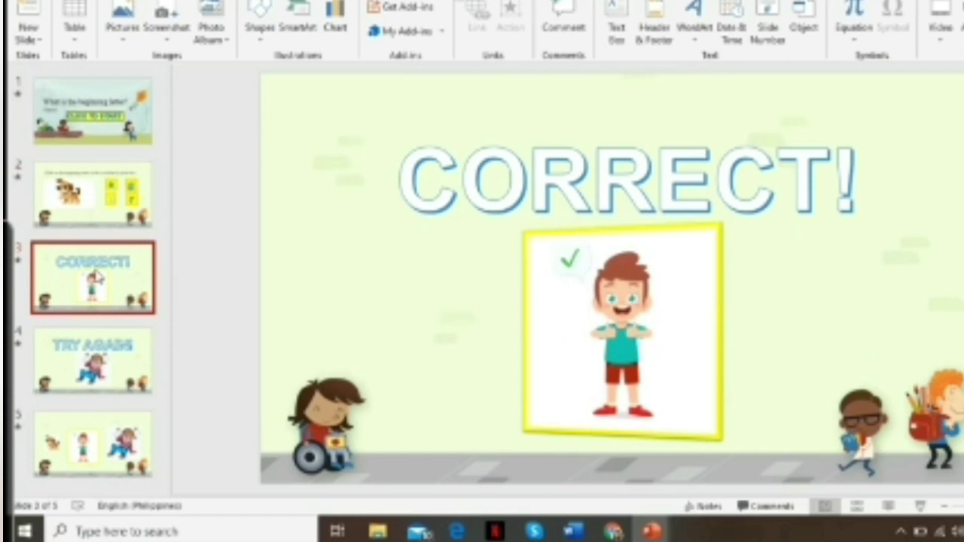
pyautogui.click(92, 194)
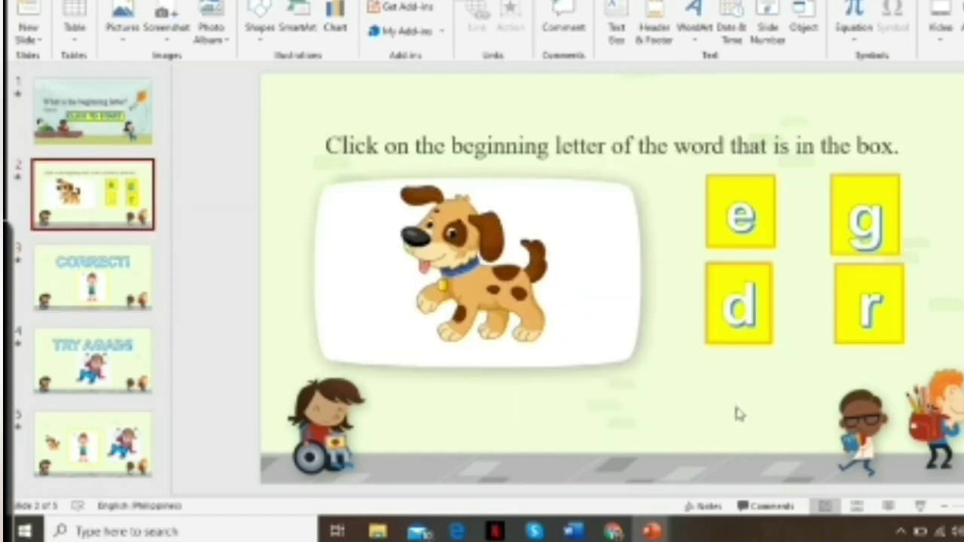
# - Link the e letter box to slide 4, TRY AGAIN!, with a Whoosh click sound
pyautogui.click(738, 247)
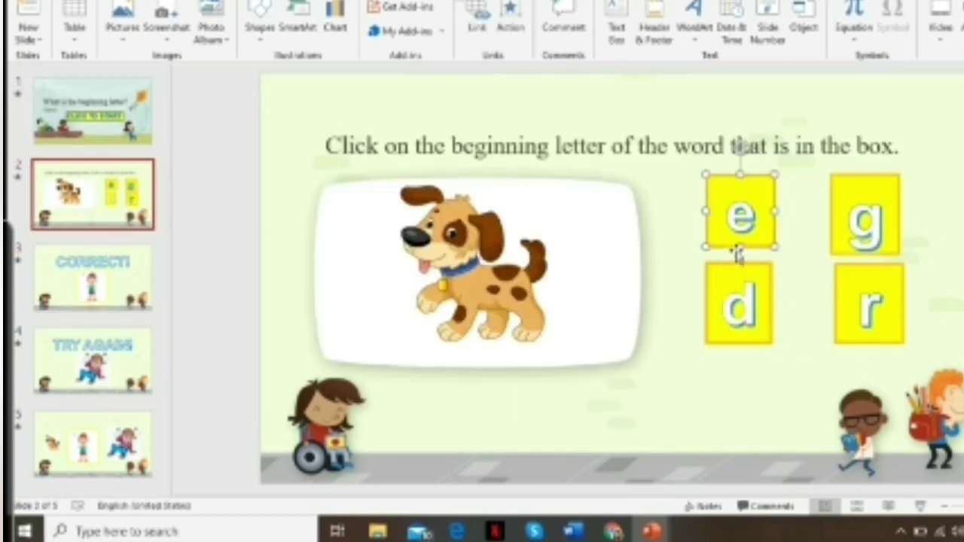
pyautogui.click(510, 29)
pyautogui.click(486, 167)
pyautogui.click(493, 183)
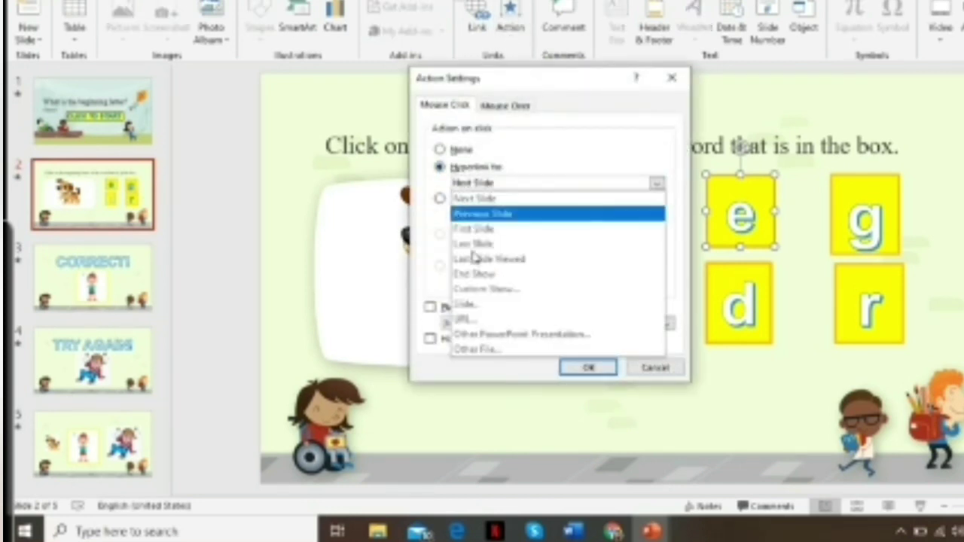
pyautogui.click(473, 306)
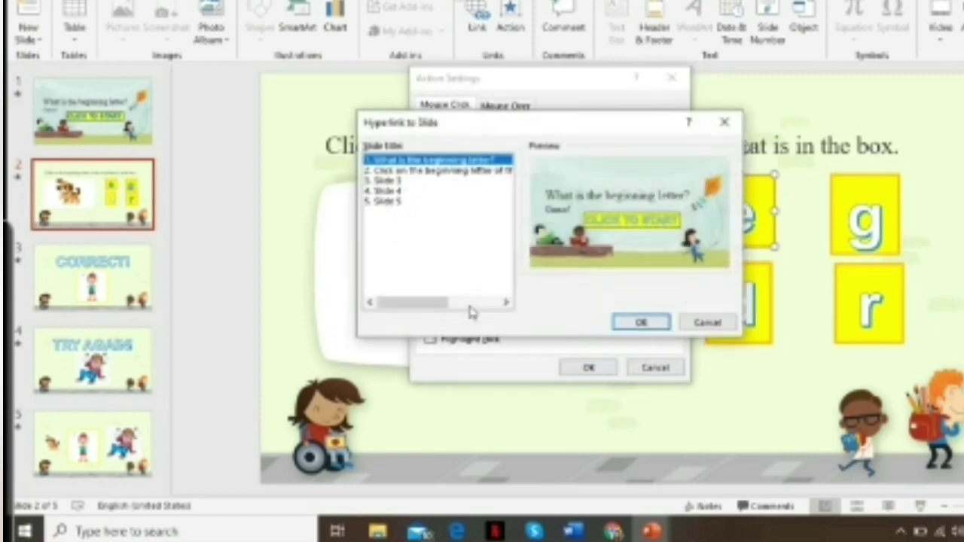
pyautogui.click(397, 194)
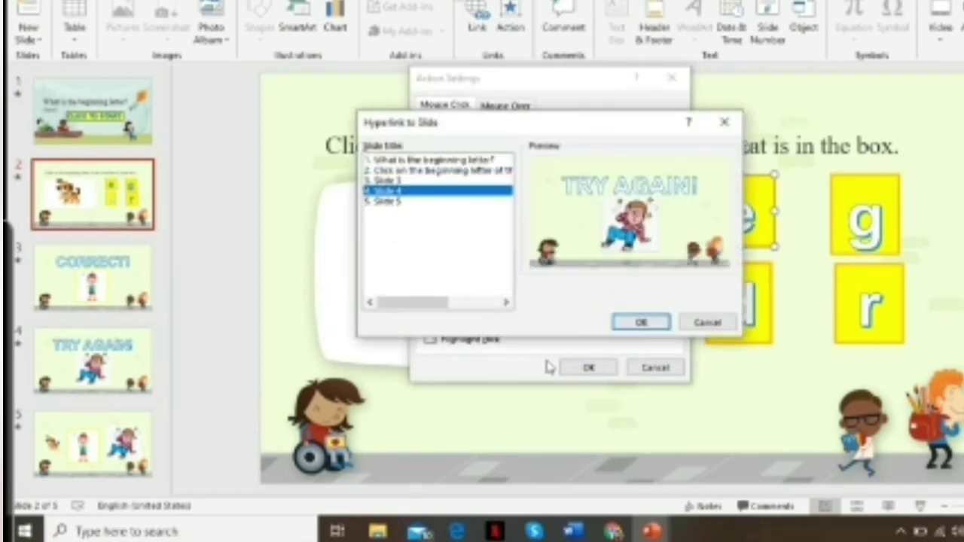
pyautogui.click(641, 322)
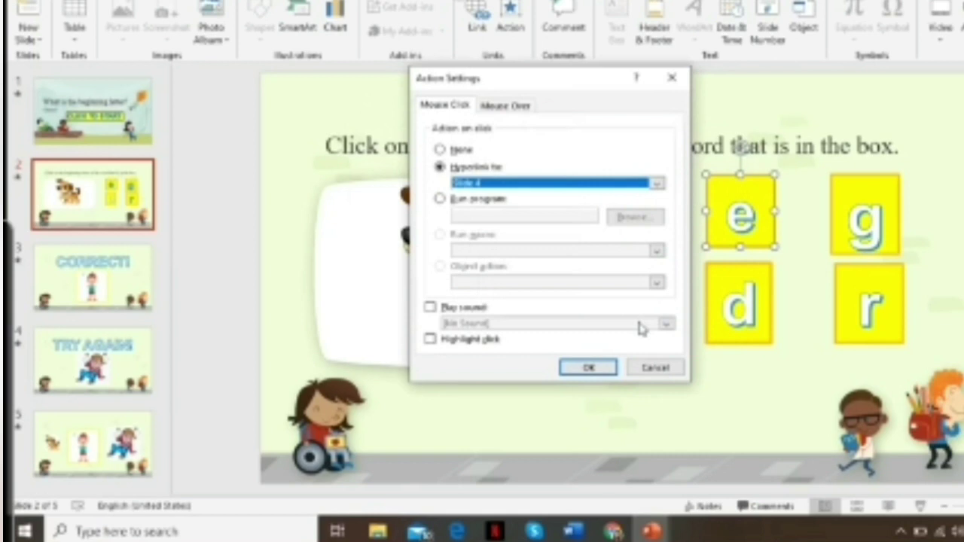
pyautogui.click(477, 311)
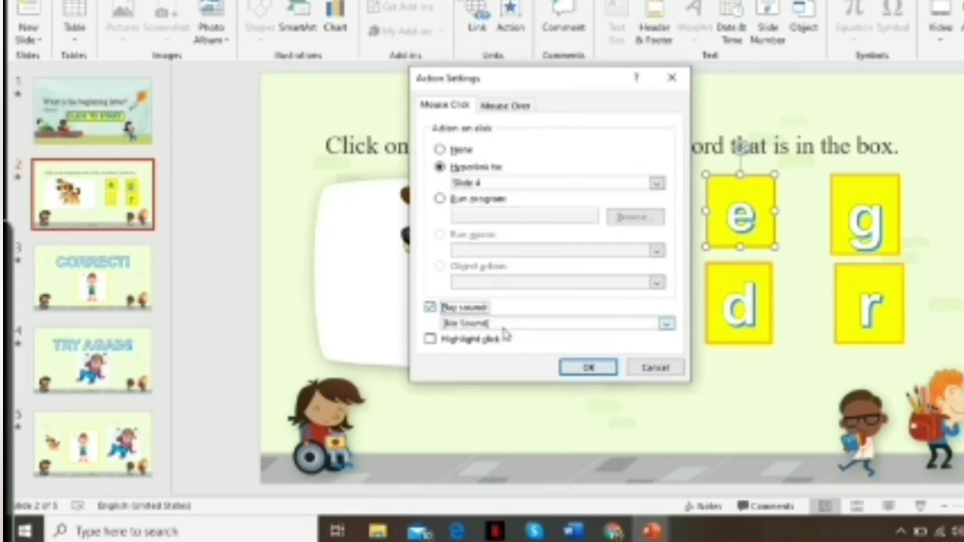
pyautogui.click(584, 325)
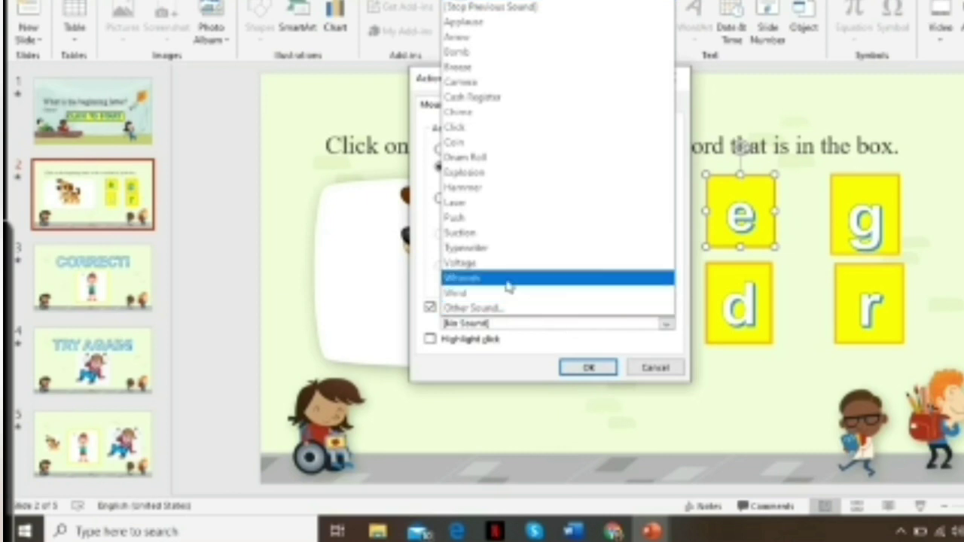
pyautogui.click(508, 284)
pyautogui.click(607, 369)
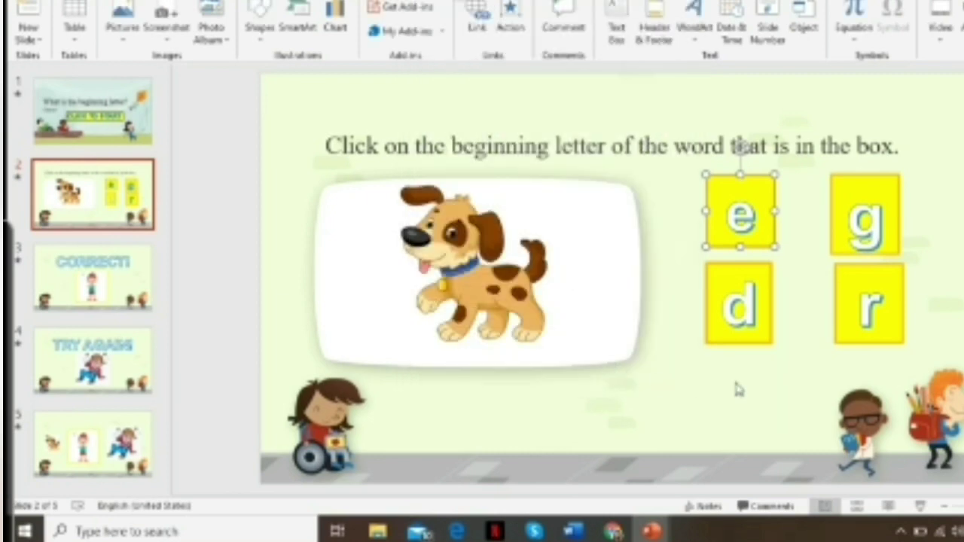
pyautogui.click(675, 387)
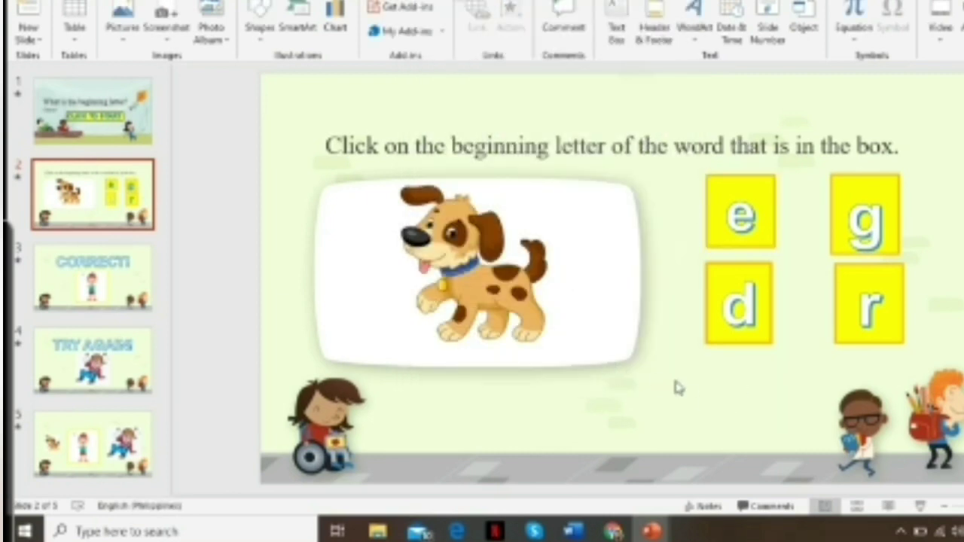
# - Test from the dog slide that answering e shows TRY AGAIN!
pyautogui.click(920, 506)
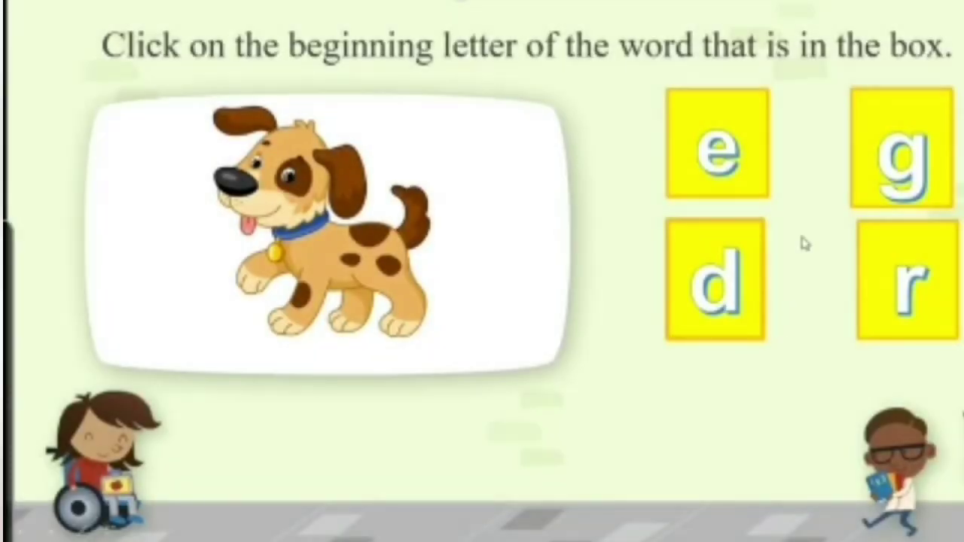
pyautogui.click(742, 170)
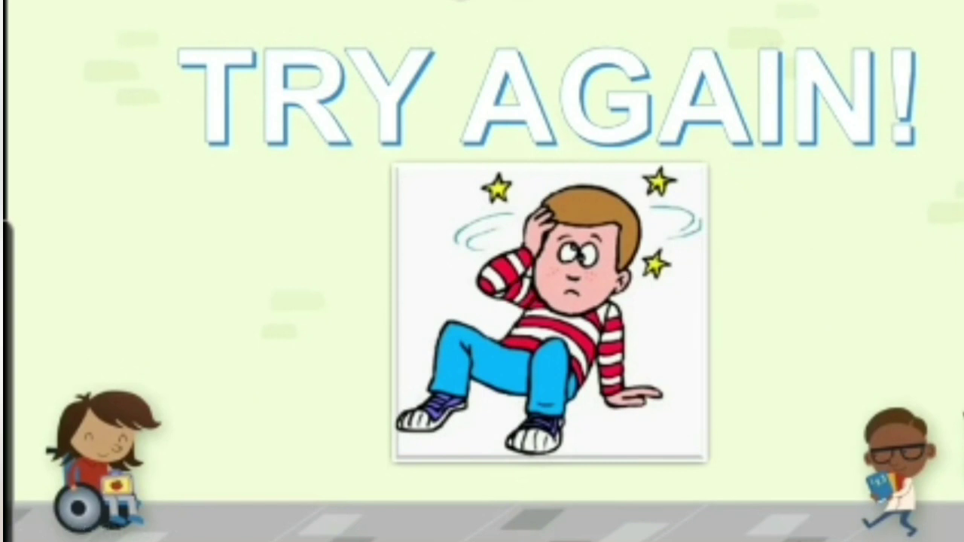
pyautogui.press('Escape')
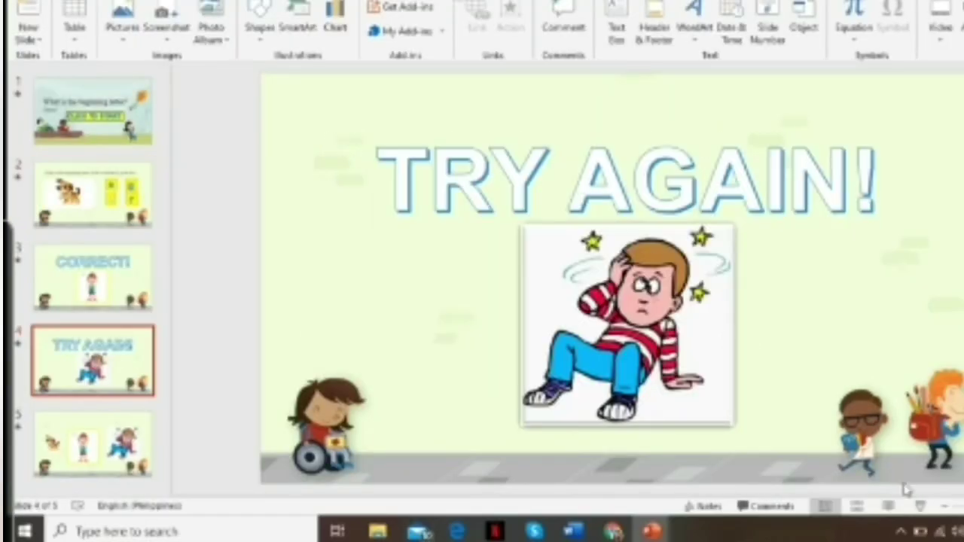
# - Rerun the show from the dog slide and confirm answering d shows CORRECT!
pyautogui.click(116, 217)
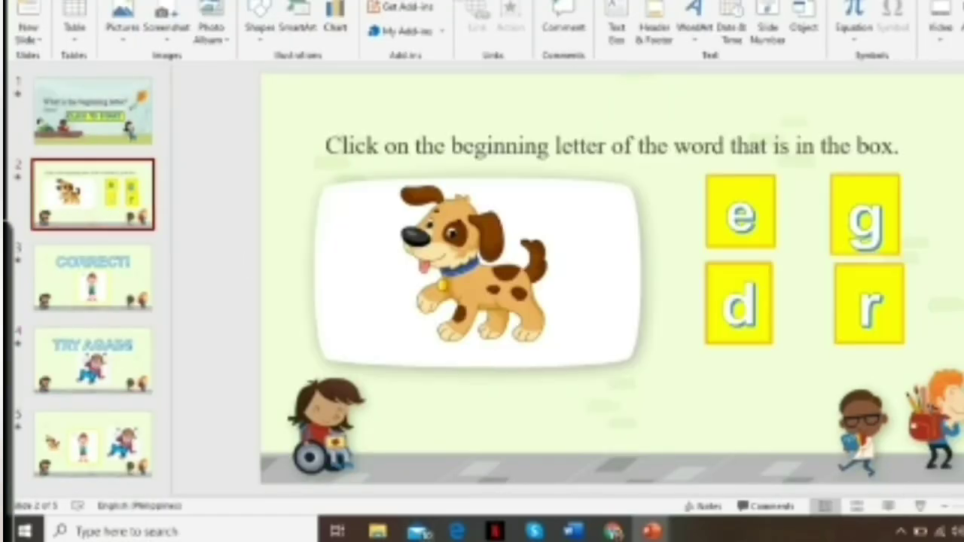
pyautogui.click(920, 506)
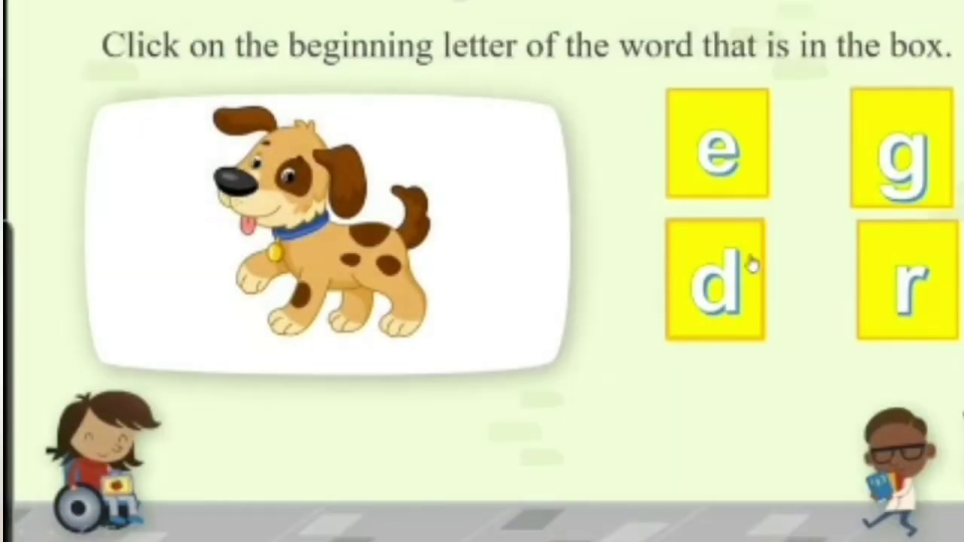
pyautogui.click(702, 316)
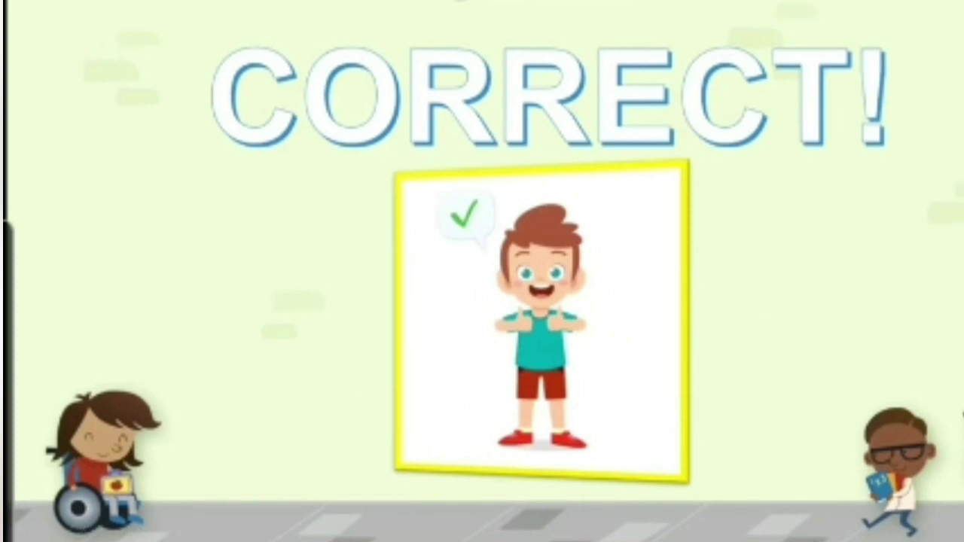
pyautogui.press('Escape')
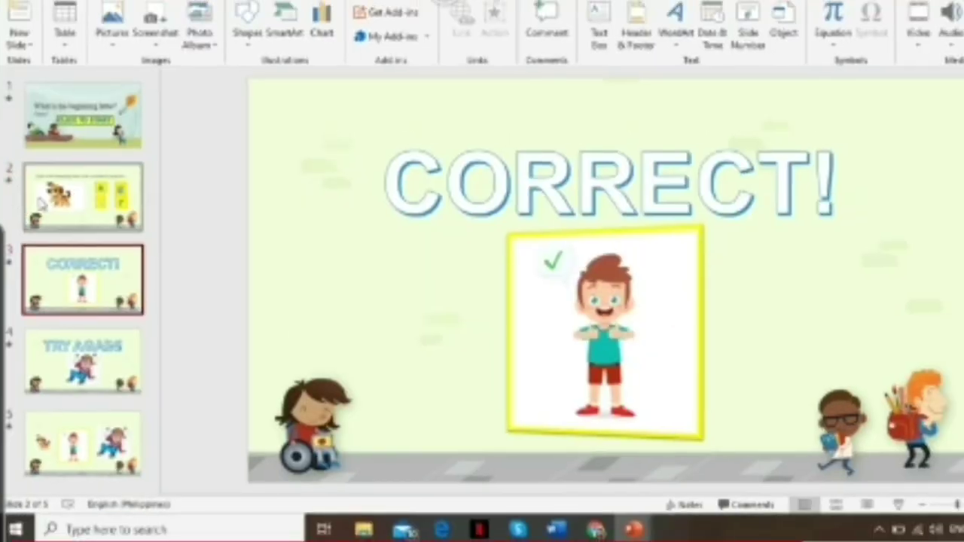
# - Link the g letter box to slide 4, TRY AGAIN!, with a Voltage click sound
pyautogui.click(47, 205)
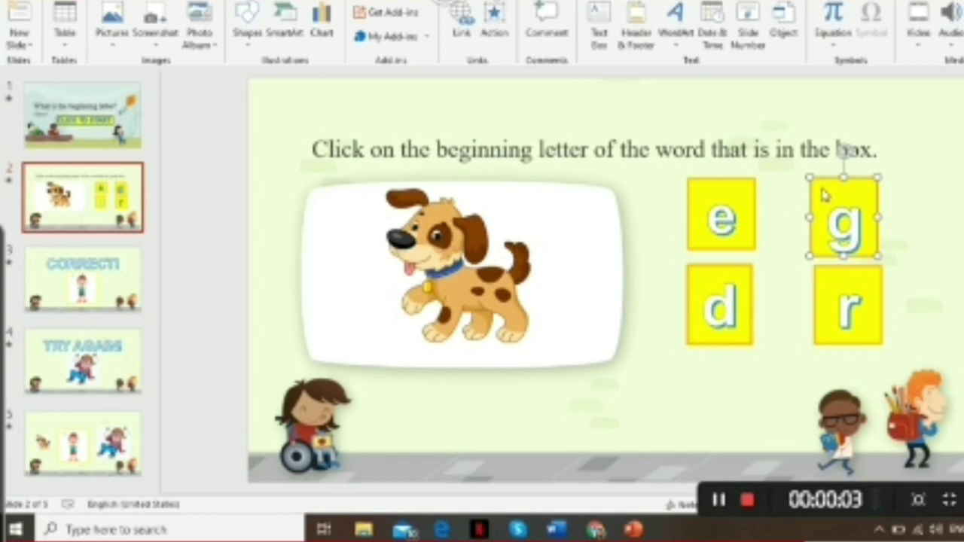
pyautogui.click(495, 22)
pyautogui.click(452, 170)
pyautogui.click(459, 186)
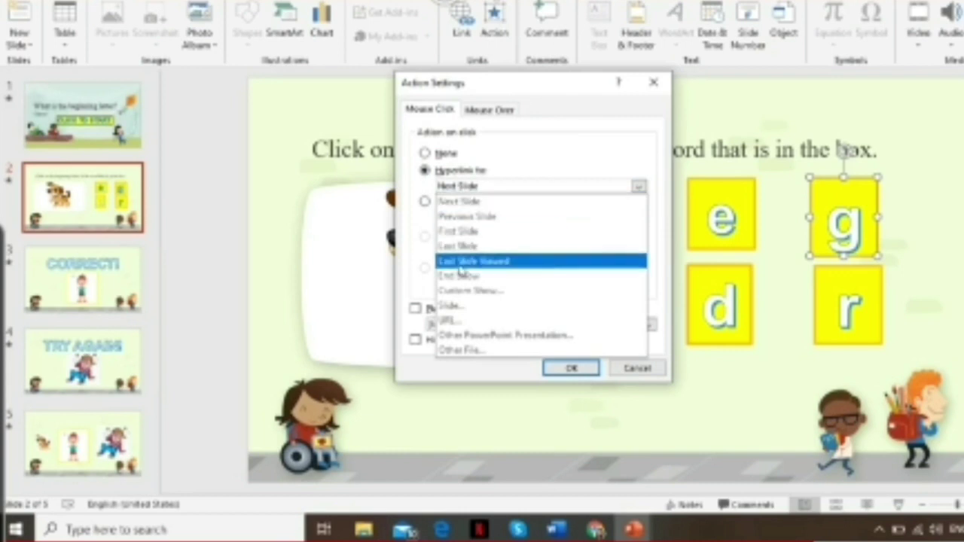
pyautogui.click(451, 305)
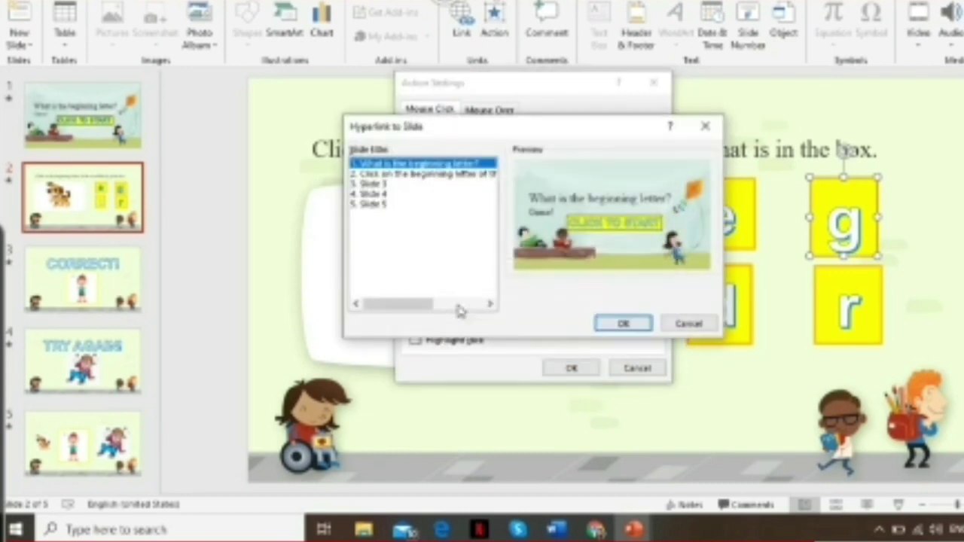
pyautogui.click(380, 194)
pyautogui.click(621, 323)
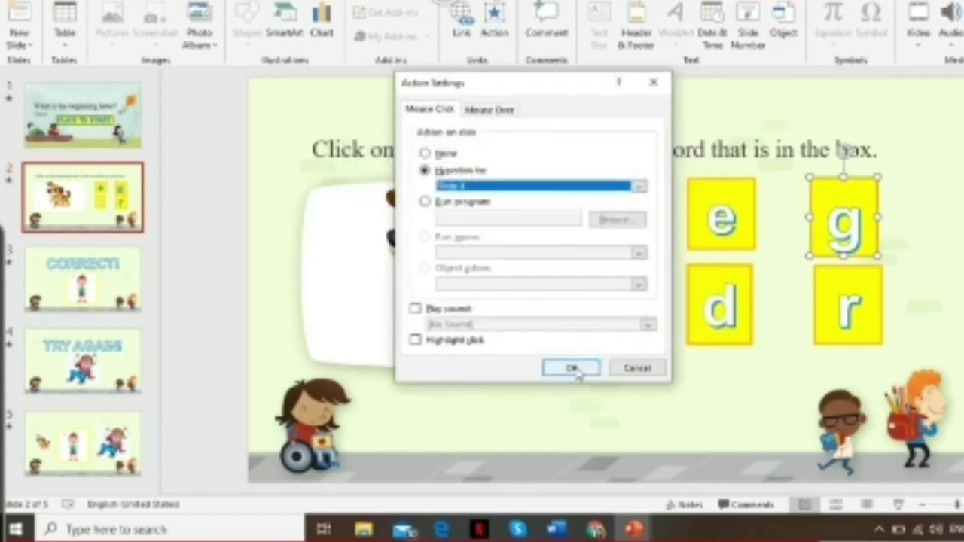
pyautogui.click(467, 310)
pyautogui.click(475, 325)
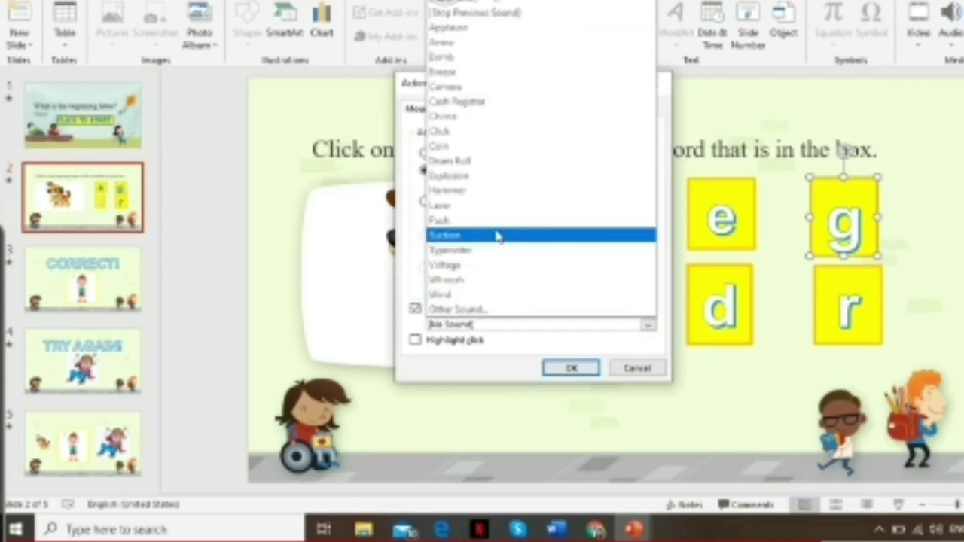
pyautogui.click(484, 267)
pyautogui.click(572, 367)
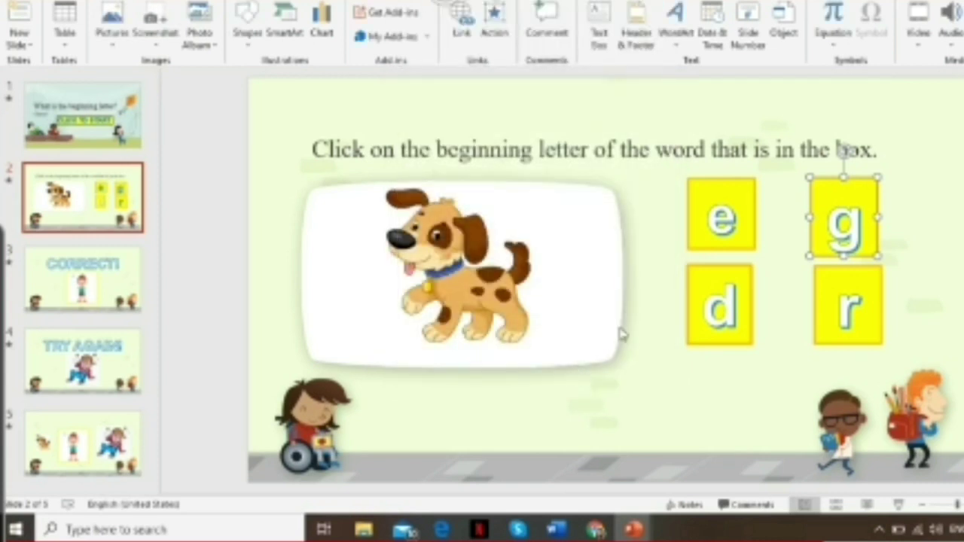
# - Hyperlink the r letter box to slide 4 and give it a Whoosh click sound
pyautogui.click(835, 342)
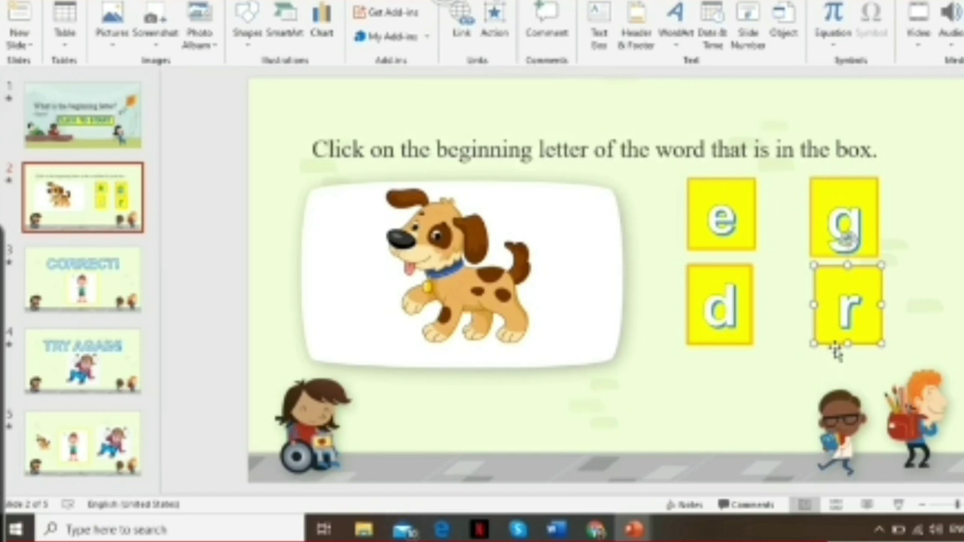
pyautogui.click(495, 29)
pyautogui.click(440, 171)
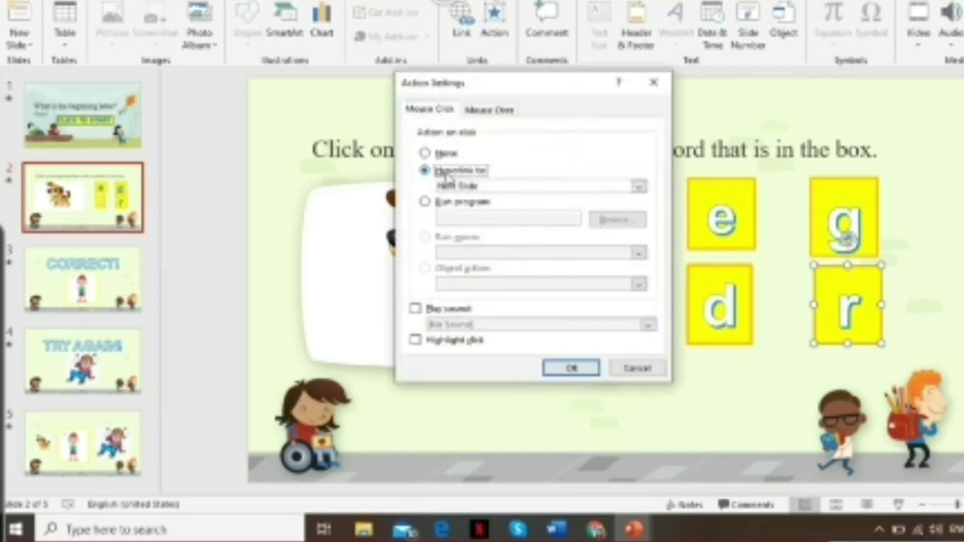
pyautogui.click(482, 187)
pyautogui.click(465, 304)
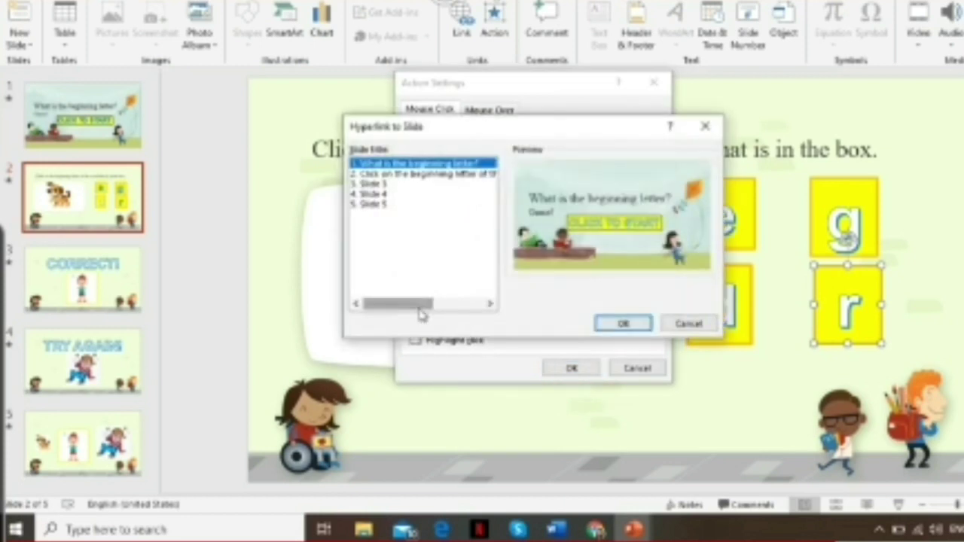
pyautogui.click(382, 195)
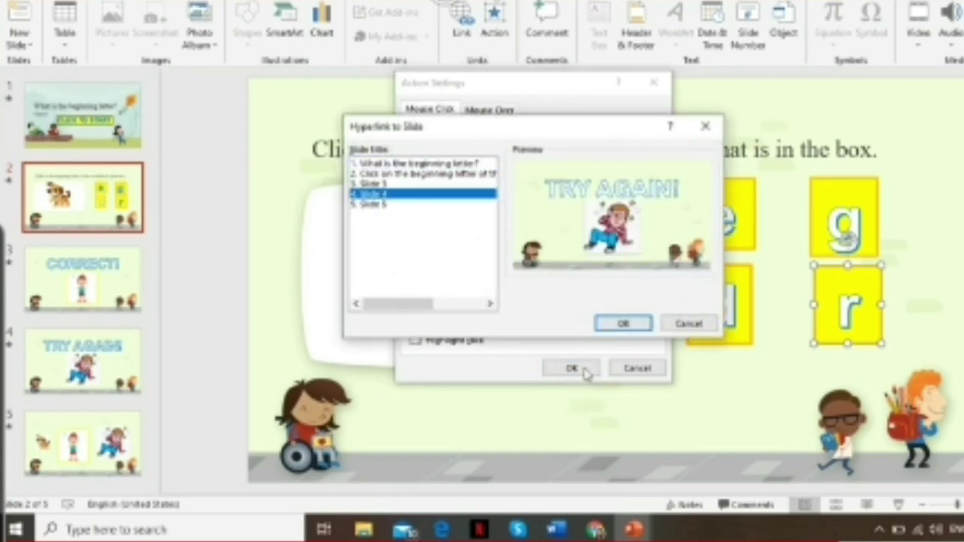
pyautogui.click(629, 324)
pyautogui.click(426, 310)
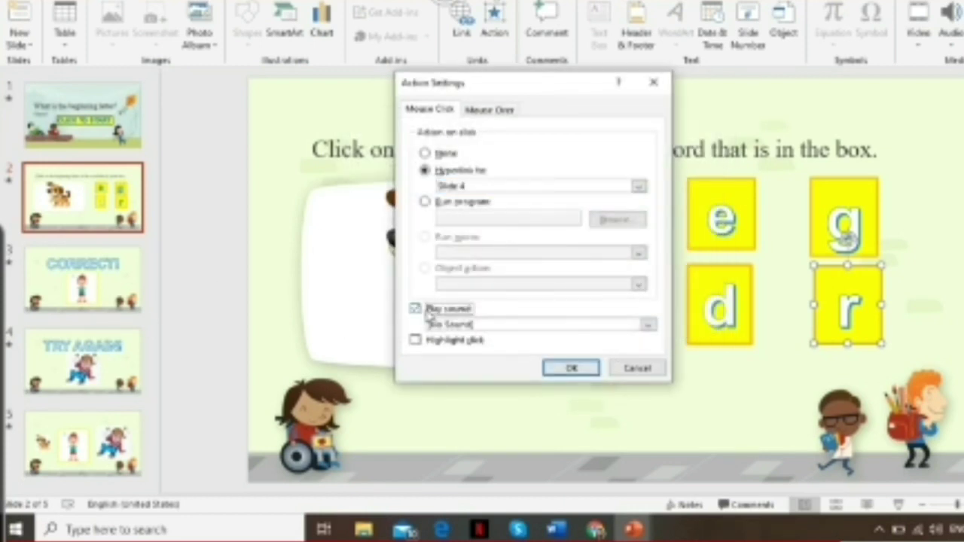
pyautogui.click(467, 325)
pyautogui.click(459, 279)
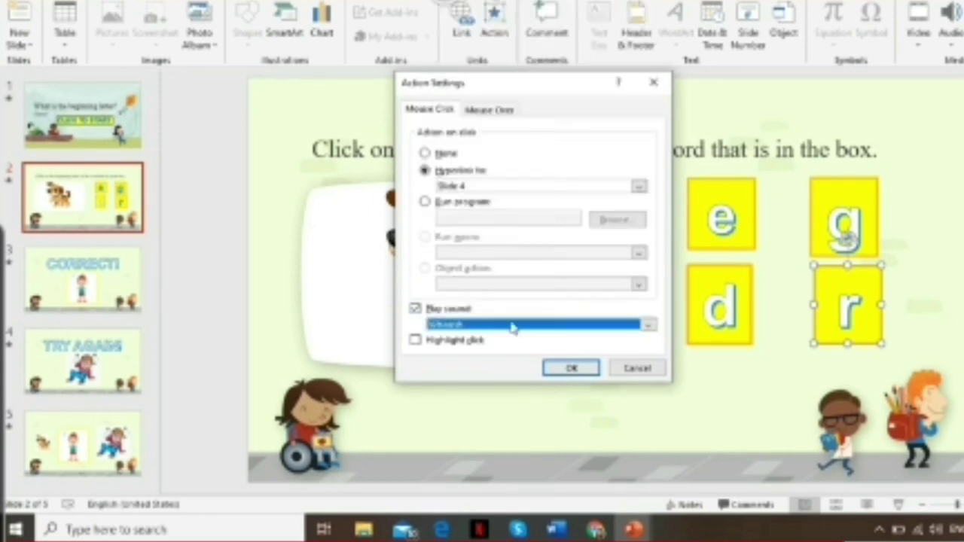
pyautogui.click(570, 368)
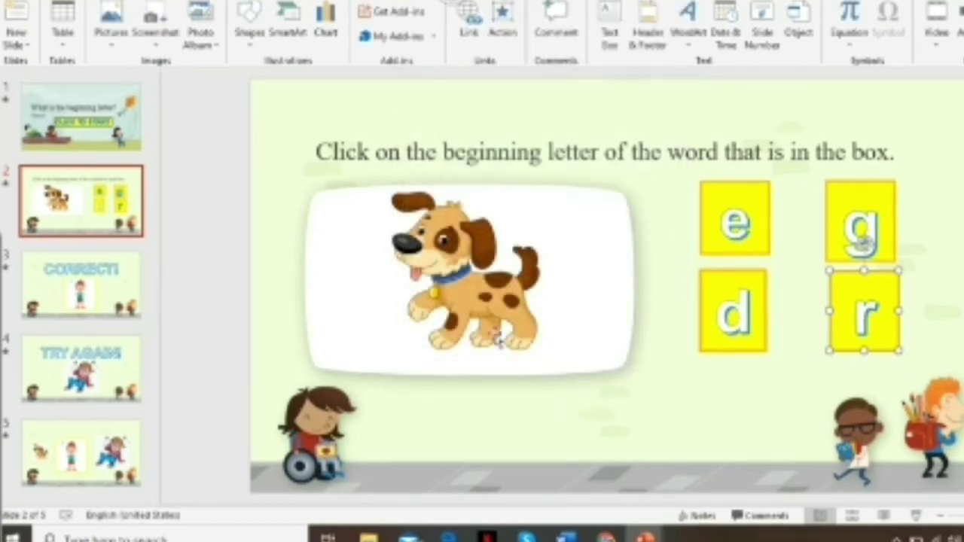
# - Review the CORRECT! slide's title, then return to the dog question slide
pyautogui.click(550, 420)
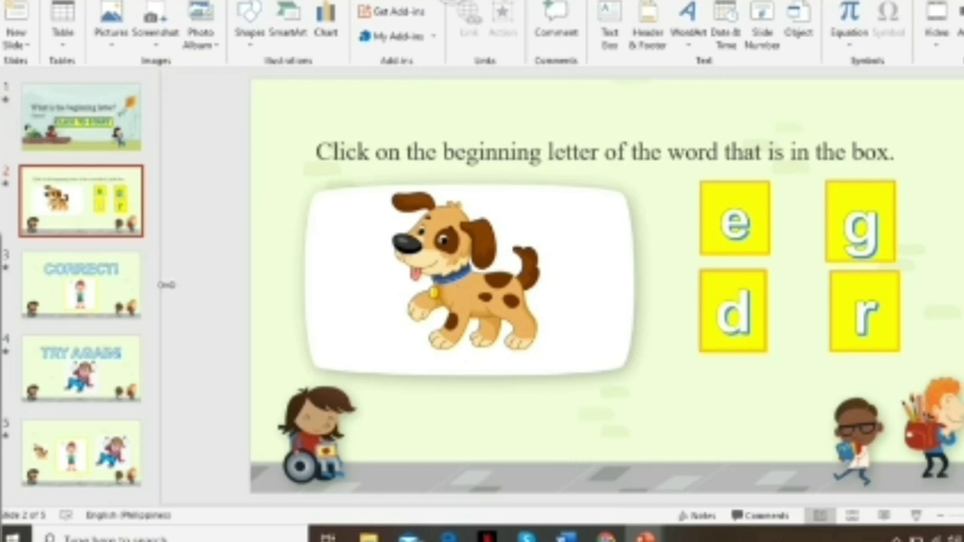
pyautogui.click(104, 284)
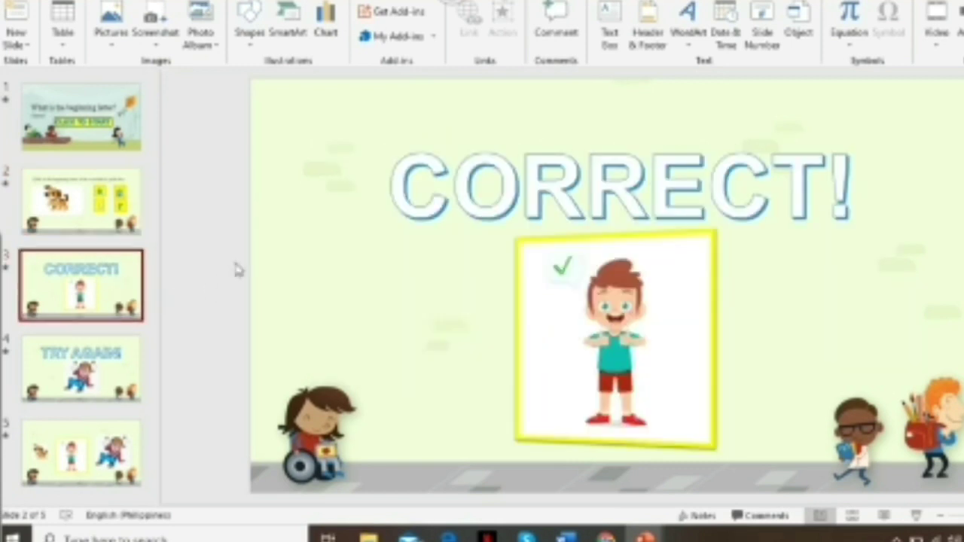
pyautogui.click(407, 213)
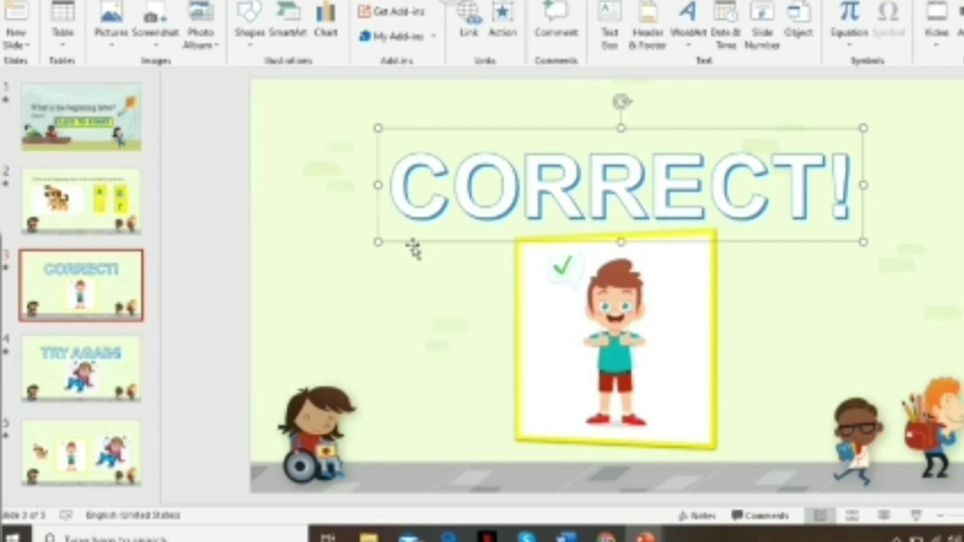
pyautogui.click(98, 225)
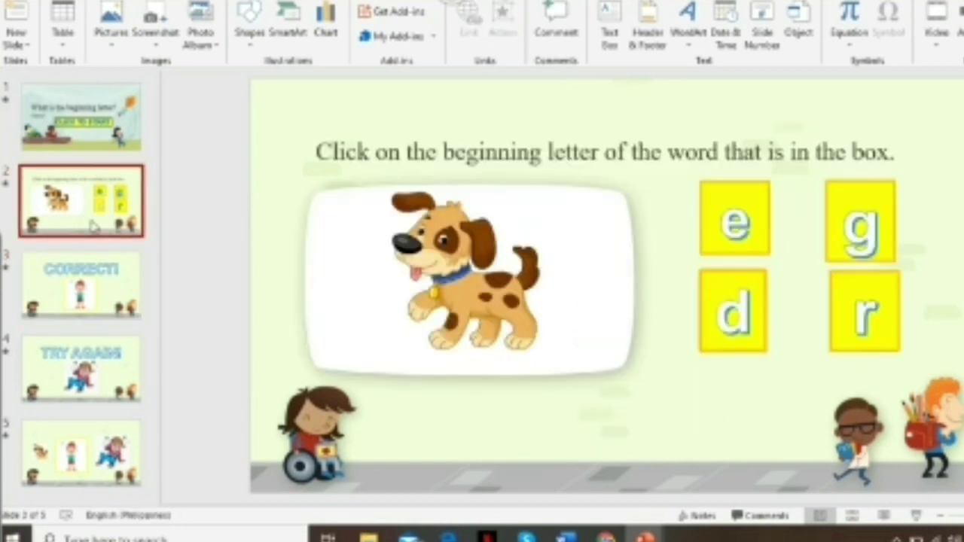
# - Duplicate the dog question slide below slide 4 and swap its dog picture for the cat picture
pyautogui.rightClick(98, 230)
pyautogui.click(157, 333)
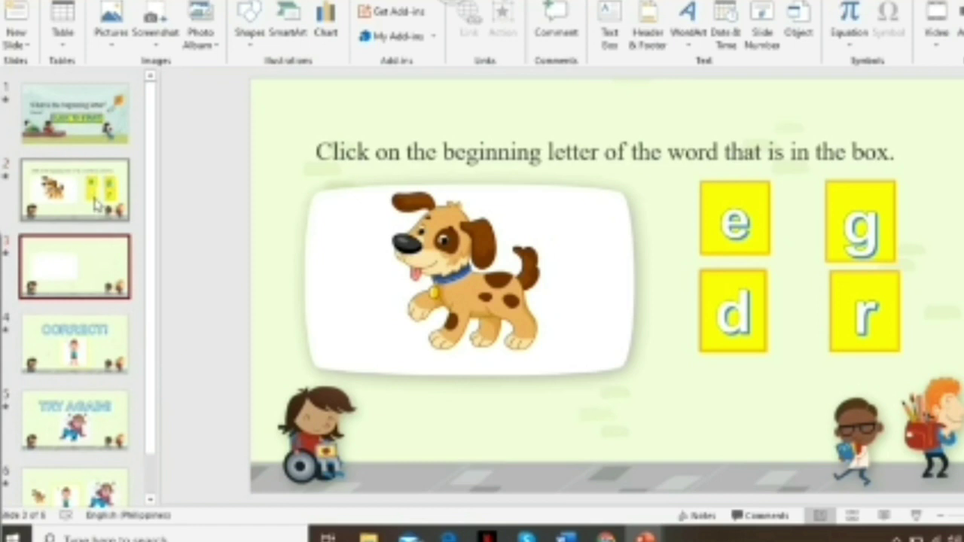
pyautogui.moveTo(114, 285); pyautogui.dragTo(91, 384)
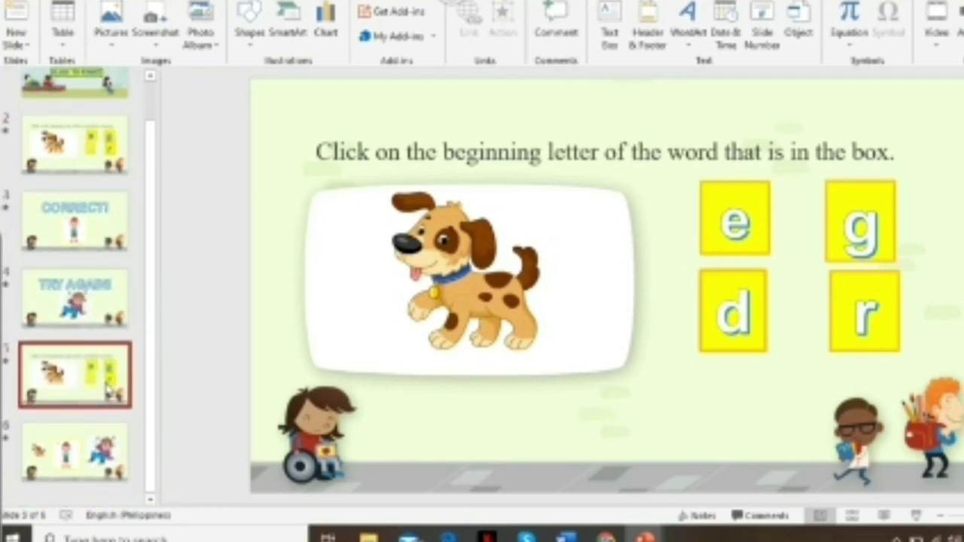
pyautogui.click(495, 260)
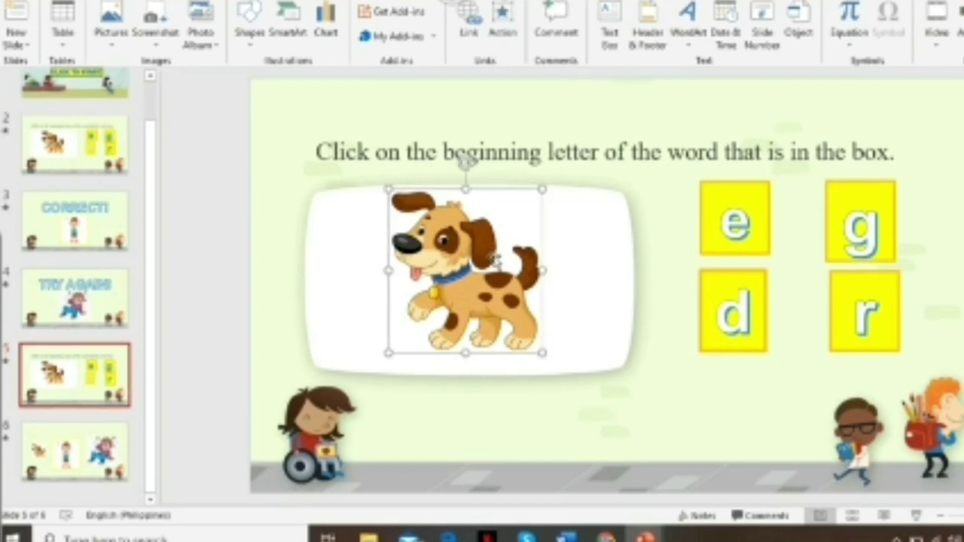
pyautogui.press('Delete')
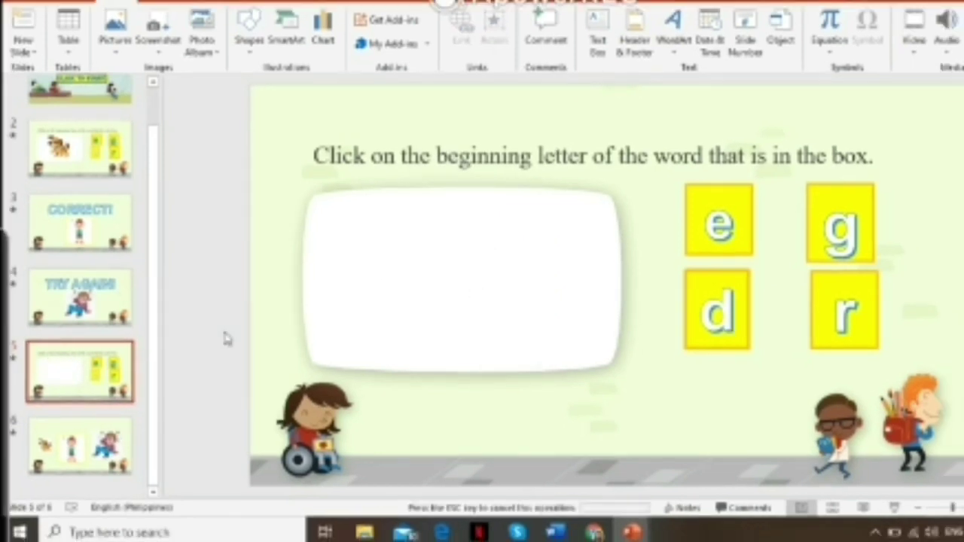
pyautogui.hotkey('ctrl', 'v')
pyautogui.moveTo(435, 301); pyautogui.dragTo(457, 298)
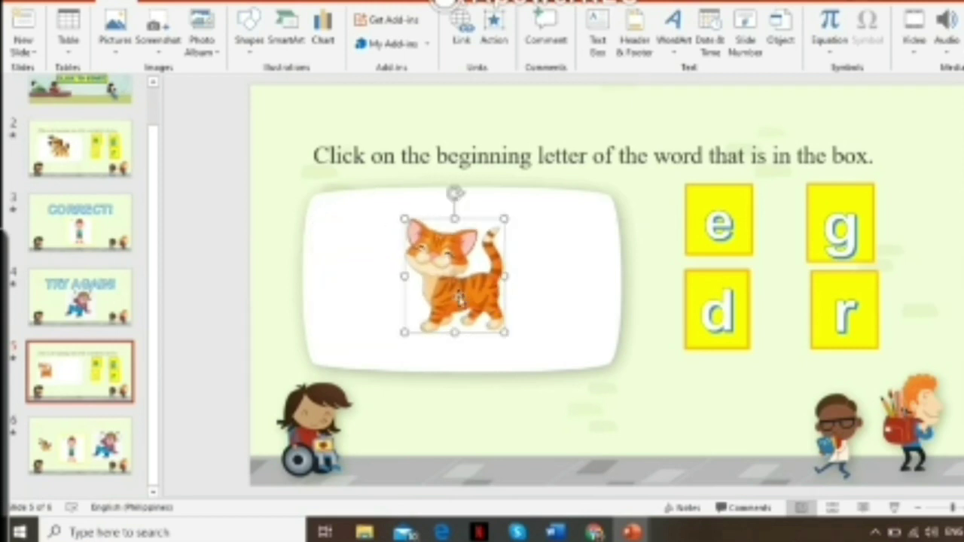
# - Change the copied slide's e letter box to C
pyautogui.click(720, 318)
pyautogui.click(735, 224)
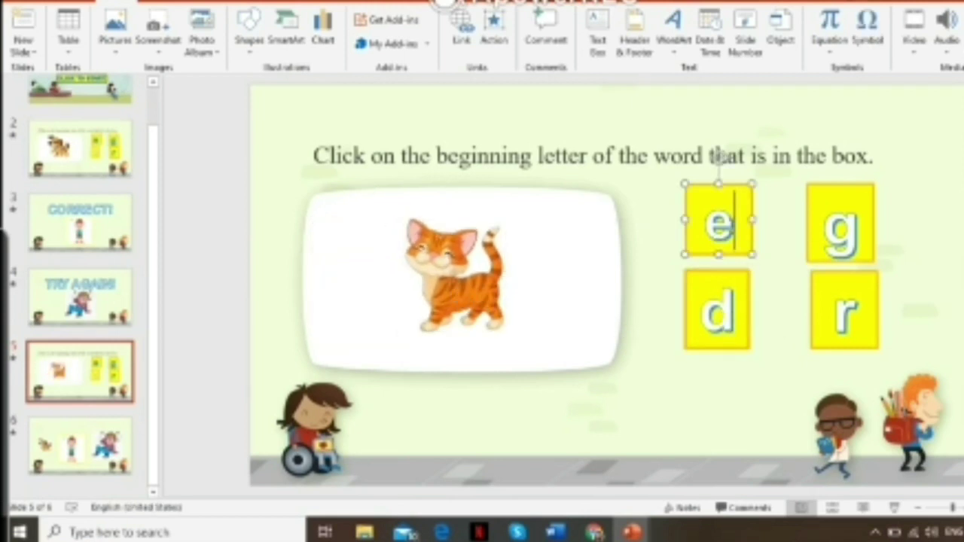
pyautogui.press('BackSpace')
pyautogui.write('C')
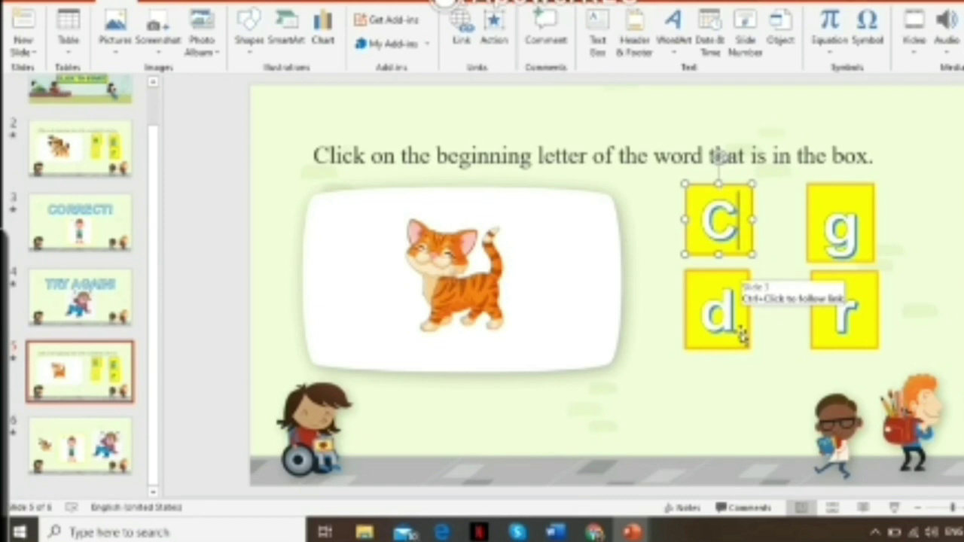
pyautogui.click(734, 333)
pyautogui.keyDown('ctrl'); pyautogui.click(734, 331); pyautogui.keyUp('ctrl')
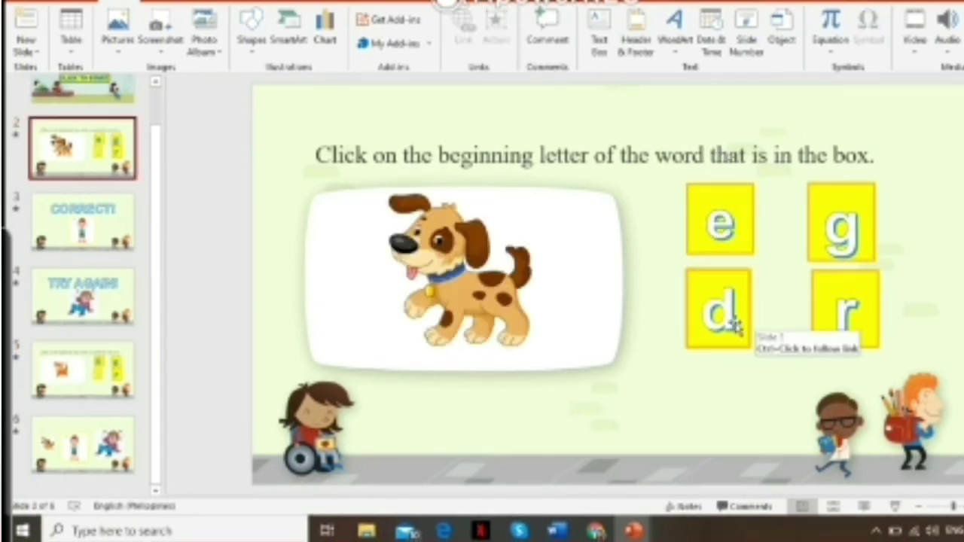
# - Check the CORRECT! slide title, then start the slide show from the beginning
pyautogui.click(60, 234)
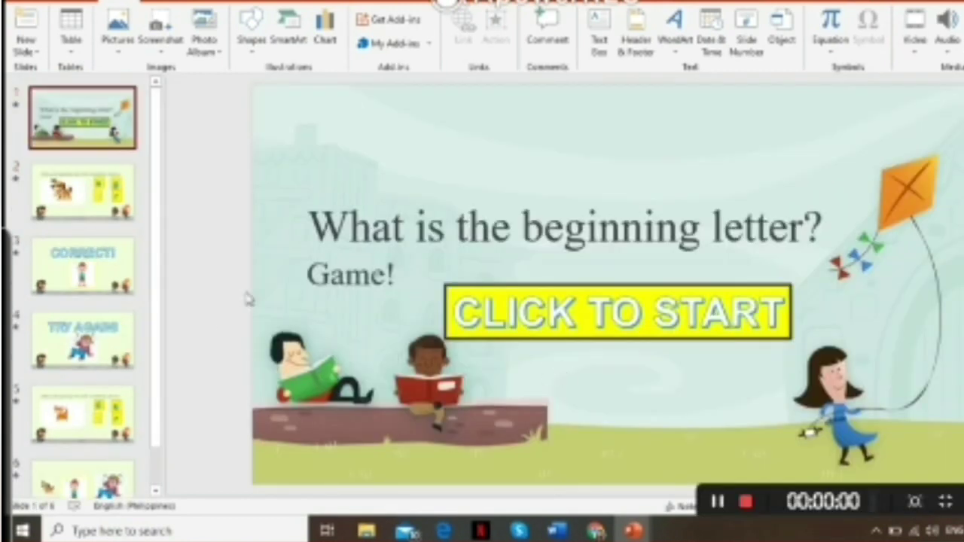
pyautogui.click(119, 277)
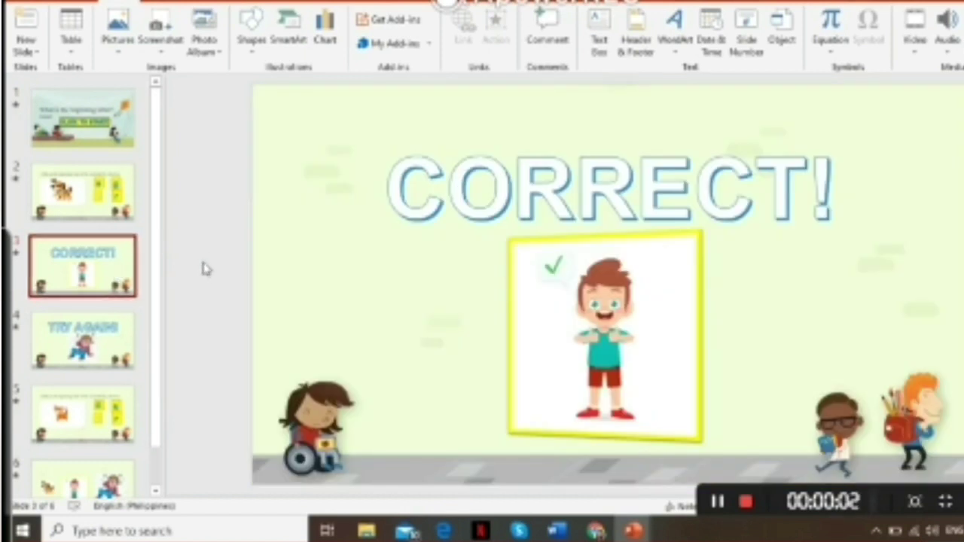
pyautogui.moveTo(407, 213)
pyautogui.click(430, 202)
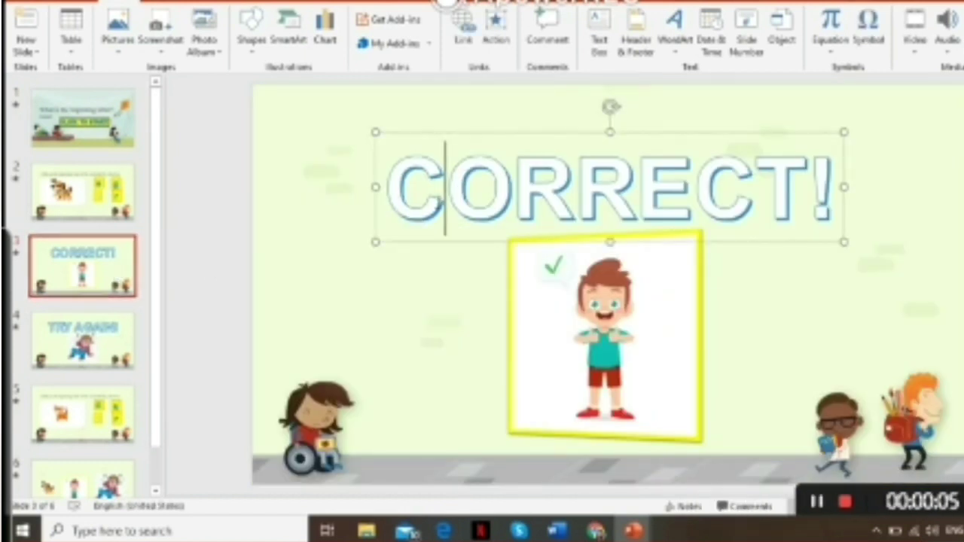
pyautogui.click(82, 428)
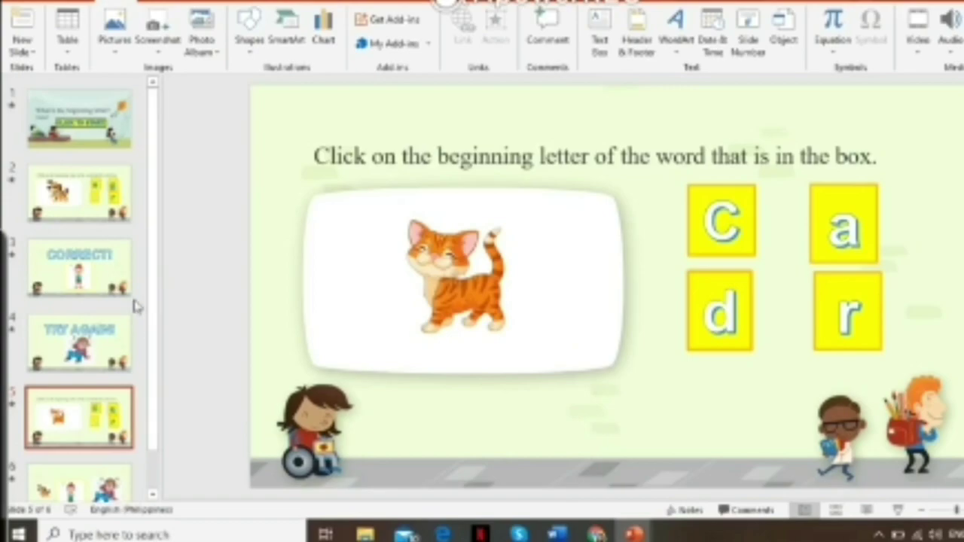
pyautogui.press('F5')
# - Run the slide show, answer e for the dog, and exit after the TRY AGAIN slide
pyautogui.click(692, 319)
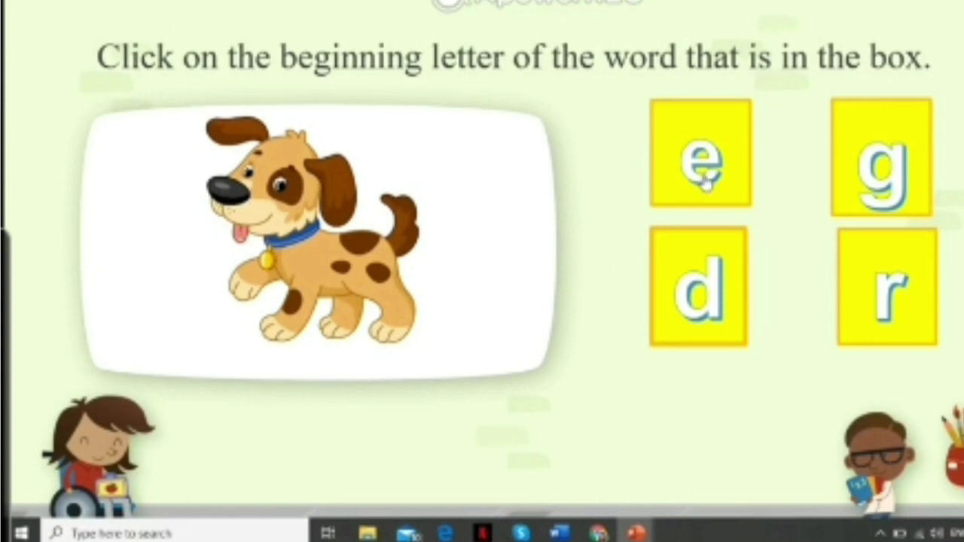
pyautogui.click(704, 175)
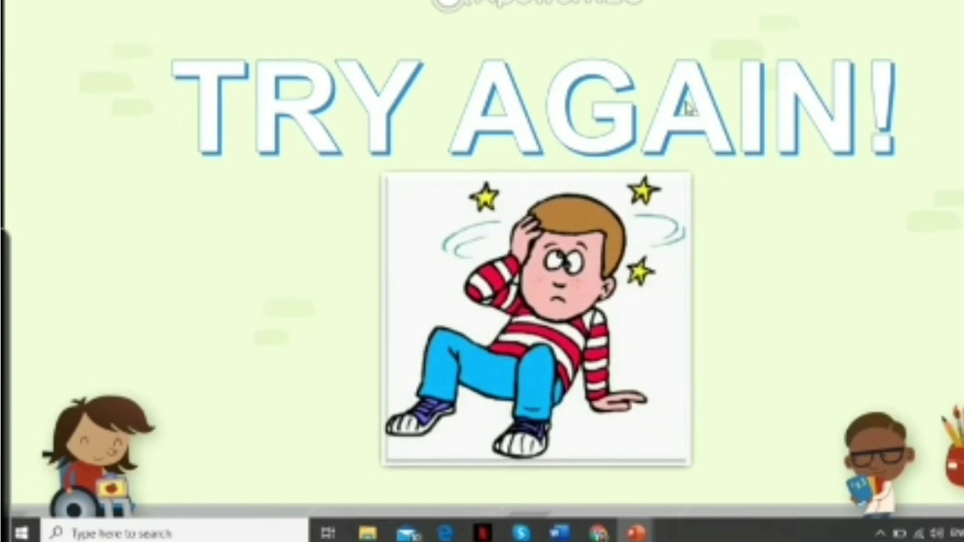
pyautogui.click(616, 126)
pyautogui.press('Escape')
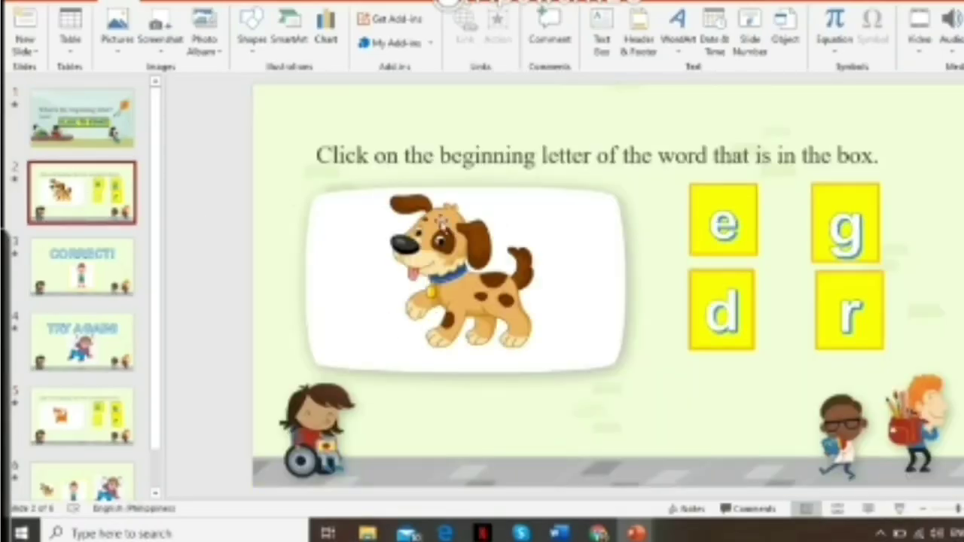
# - Give the TRY AGAIN! title on slide 4 a hyperlink action to slide 2, the dog question
pyautogui.click(81, 342)
pyautogui.click(530, 192)
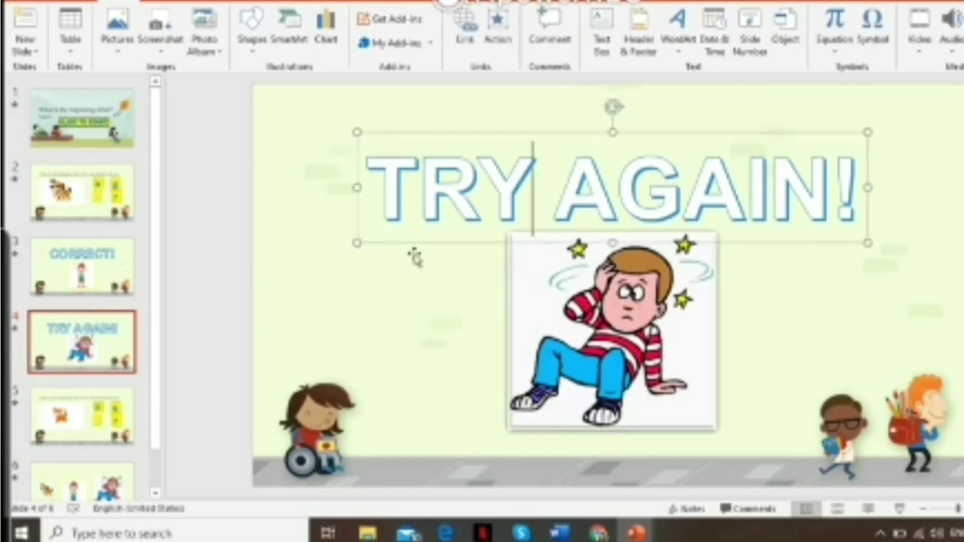
pyautogui.click(497, 34)
pyautogui.click(485, 178)
pyautogui.click(641, 192)
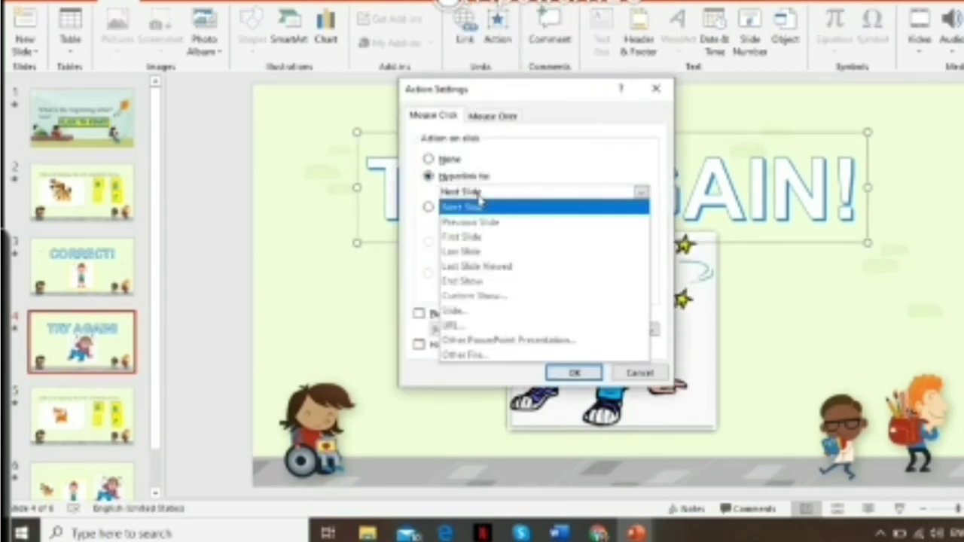
pyautogui.click(462, 312)
pyautogui.click(407, 182)
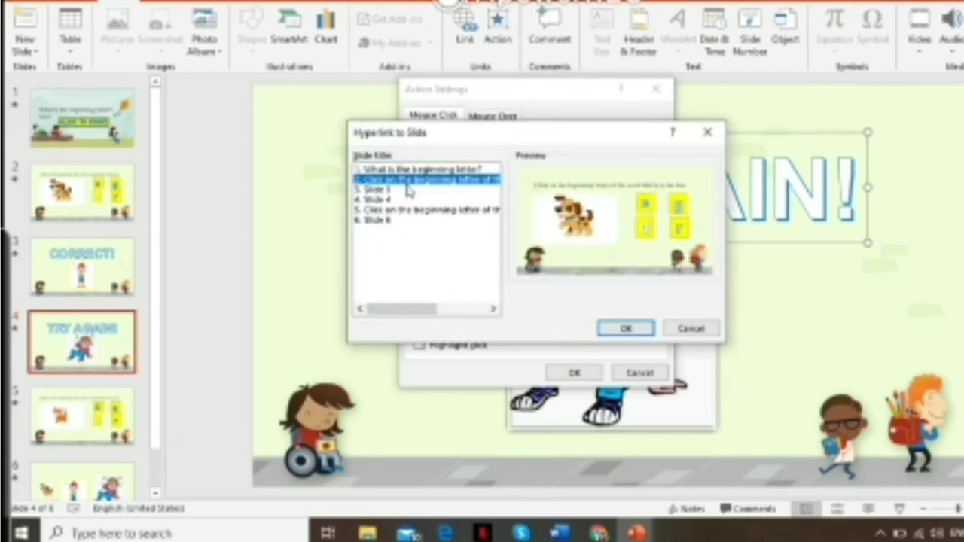
pyautogui.click(619, 335)
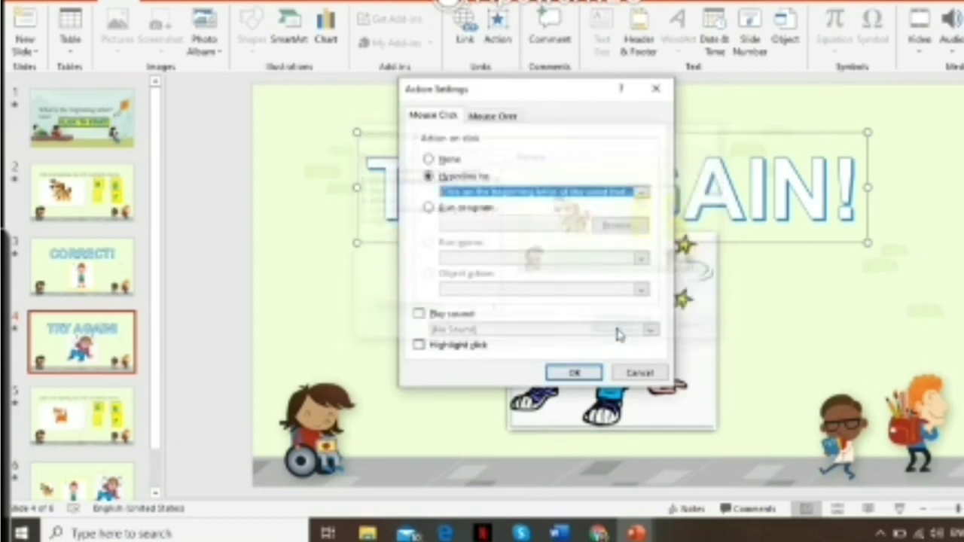
pyautogui.click(575, 372)
pyautogui.click(229, 257)
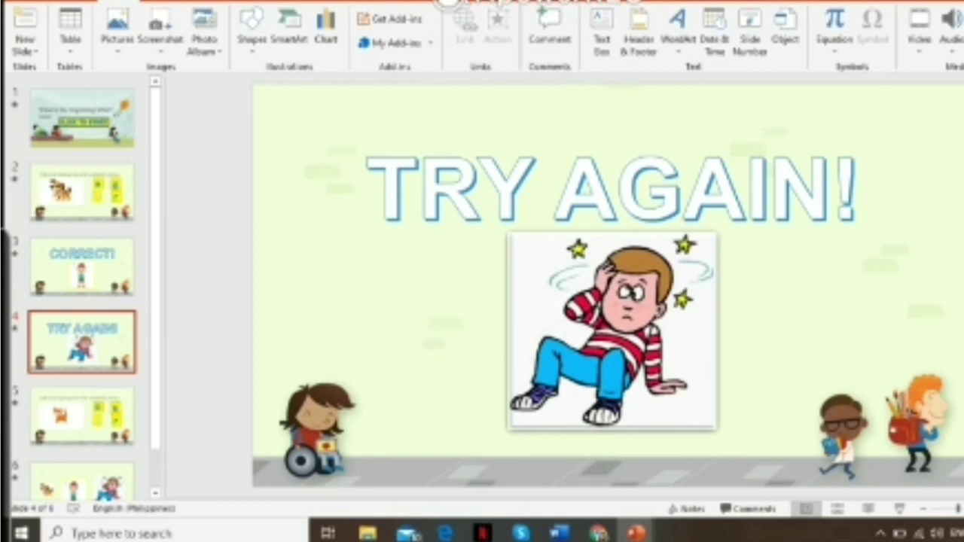
# - Play the show from slide 2 and answer e to reach the TRY AGAIN! slide
pyautogui.click(132, 199)
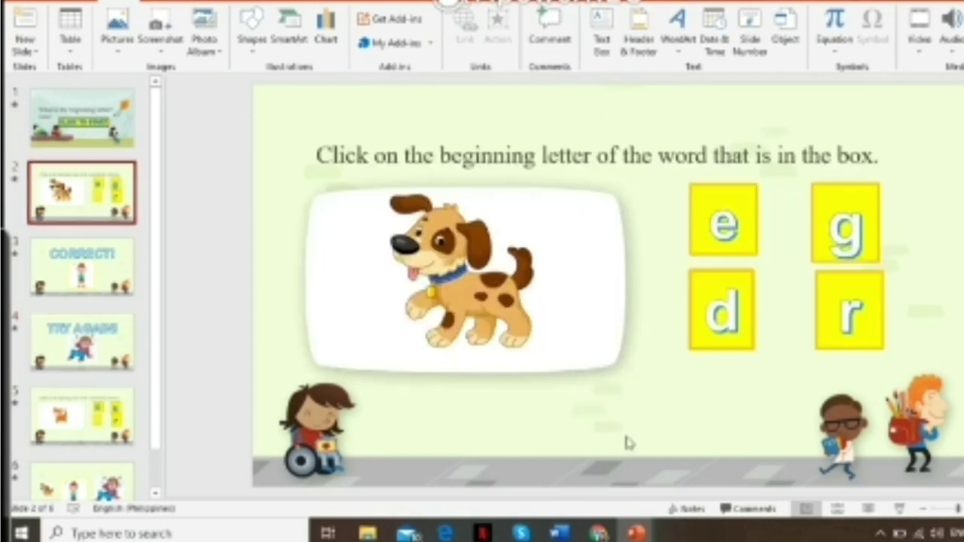
pyautogui.click(899, 509)
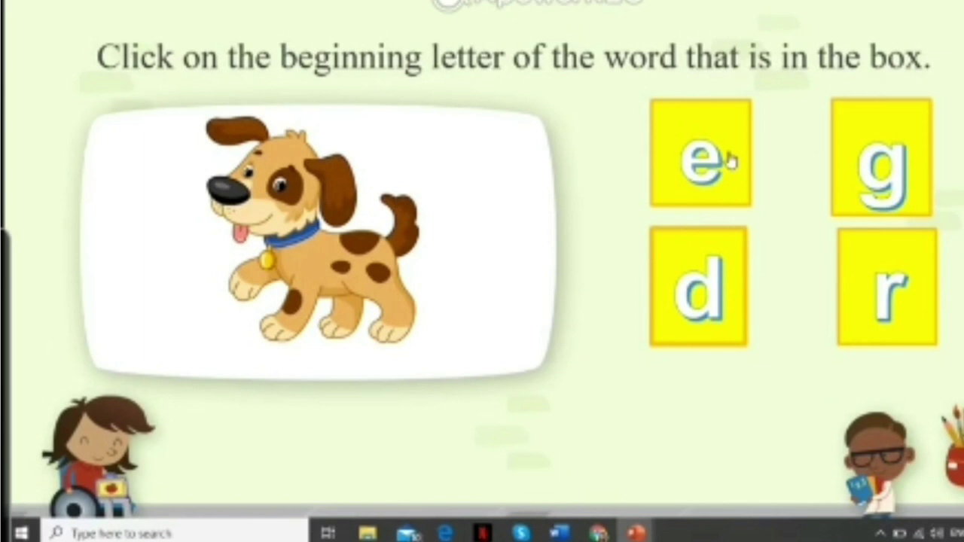
pyautogui.click(731, 160)
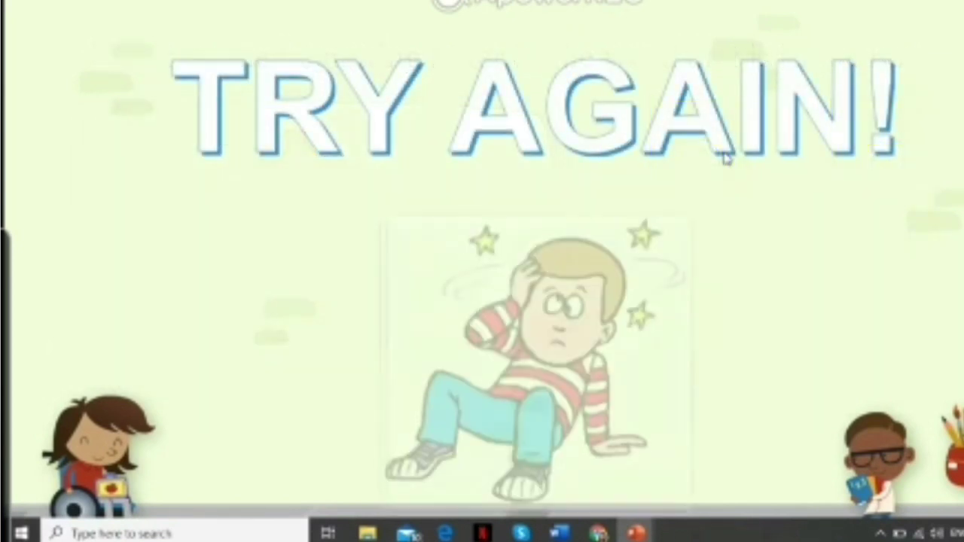